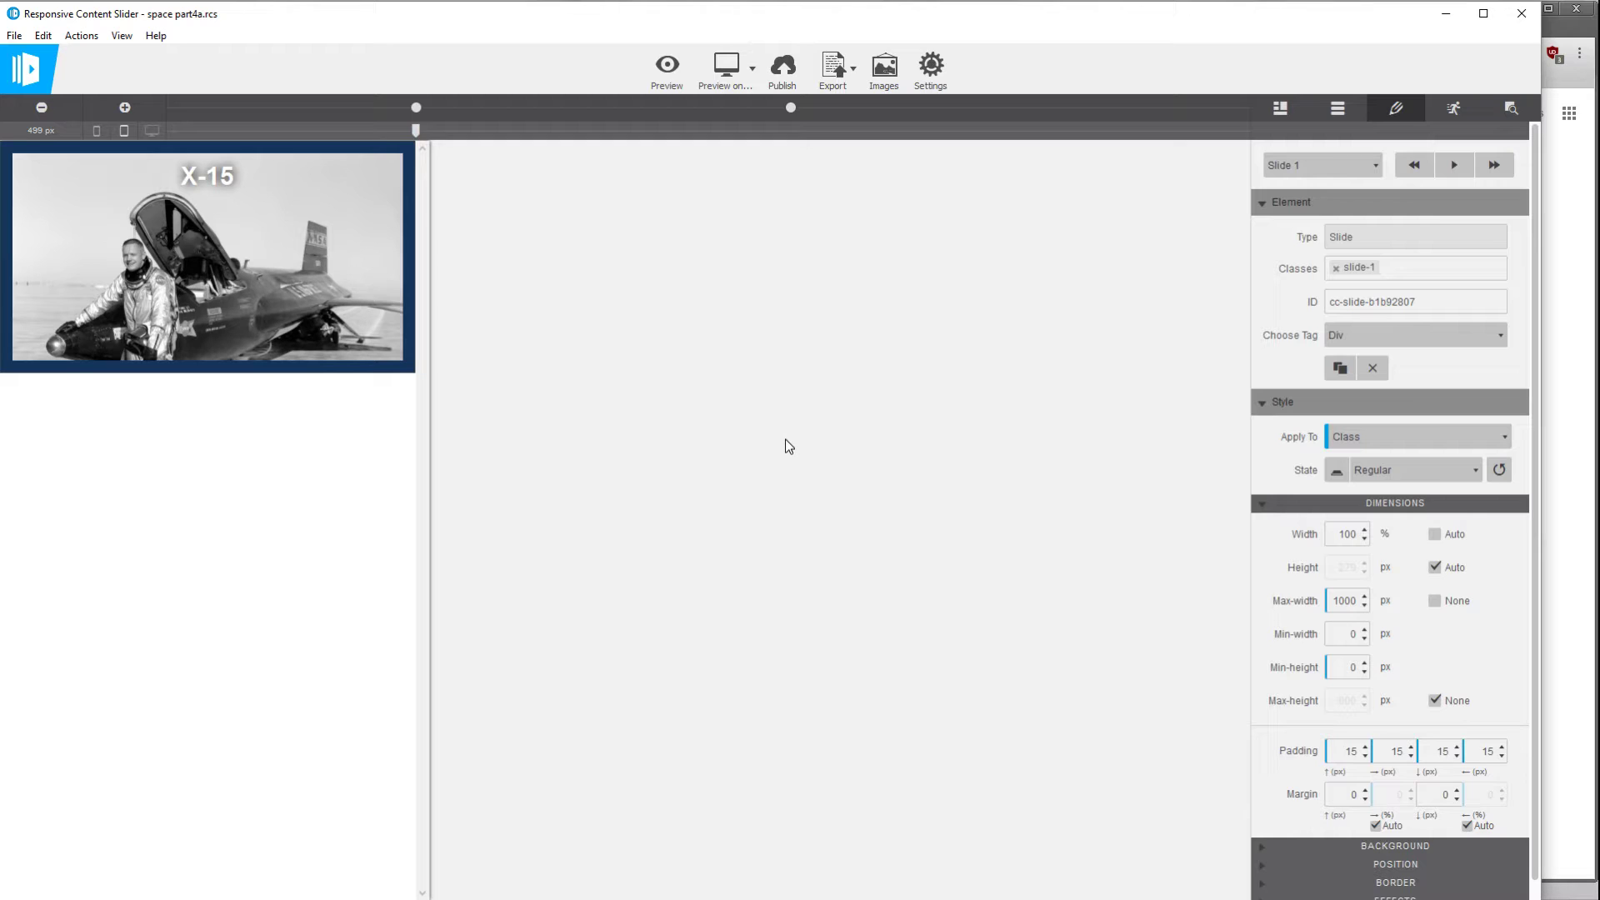
# Replace the On the Moon slide's picture with moon-flag.jpg
pyautogui.click(1302, 165)
pyautogui.click(1298, 183)
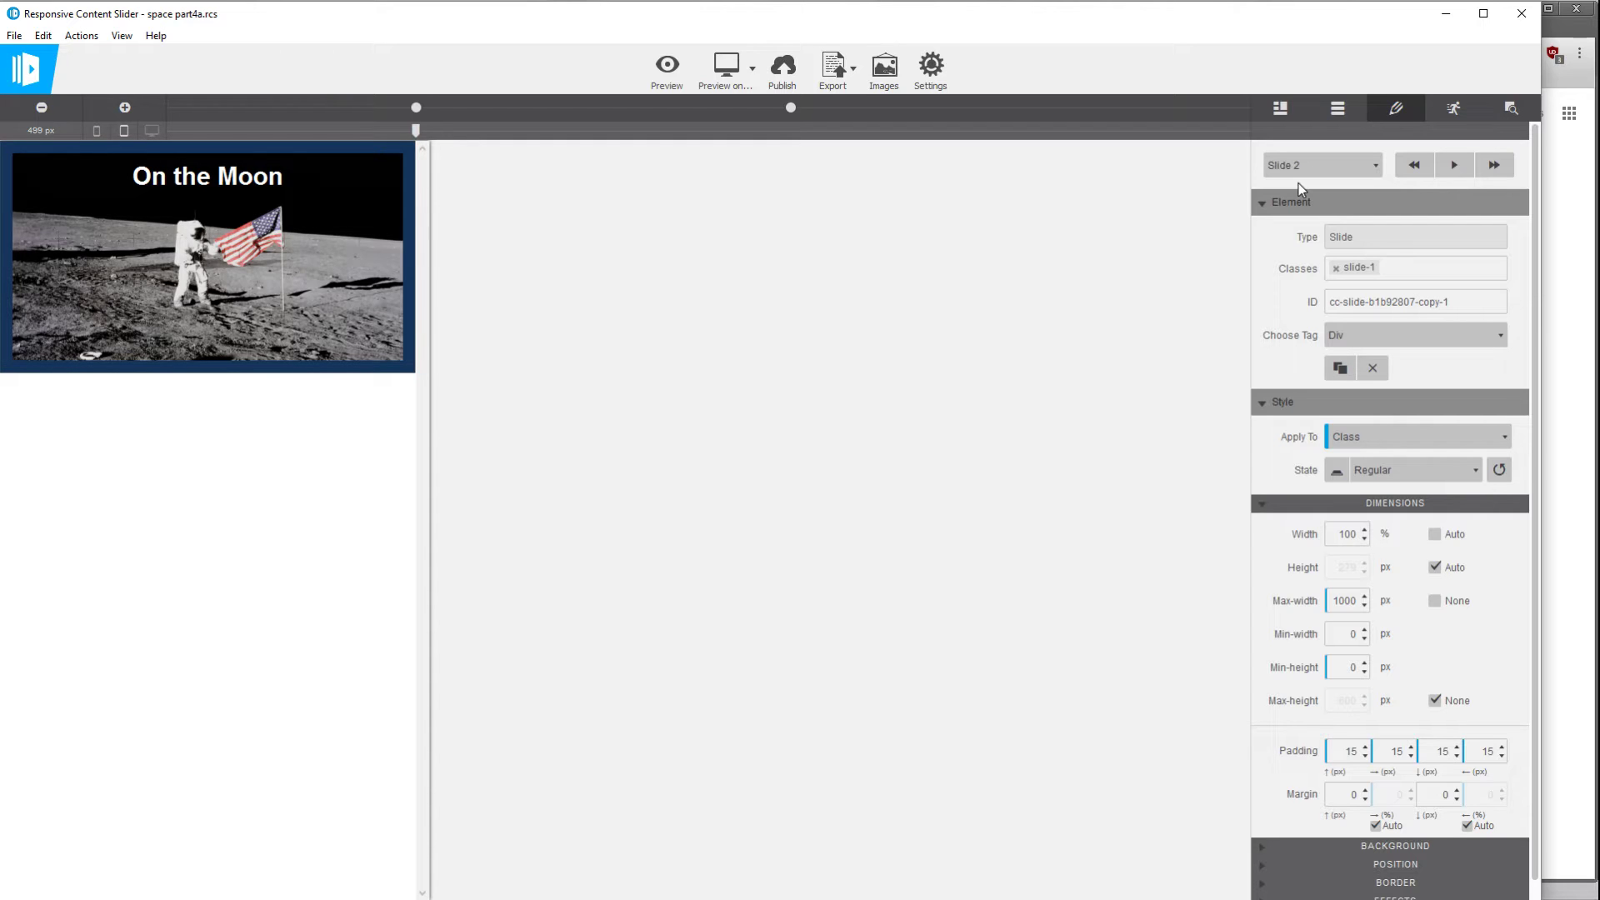
pyautogui.click(344, 317)
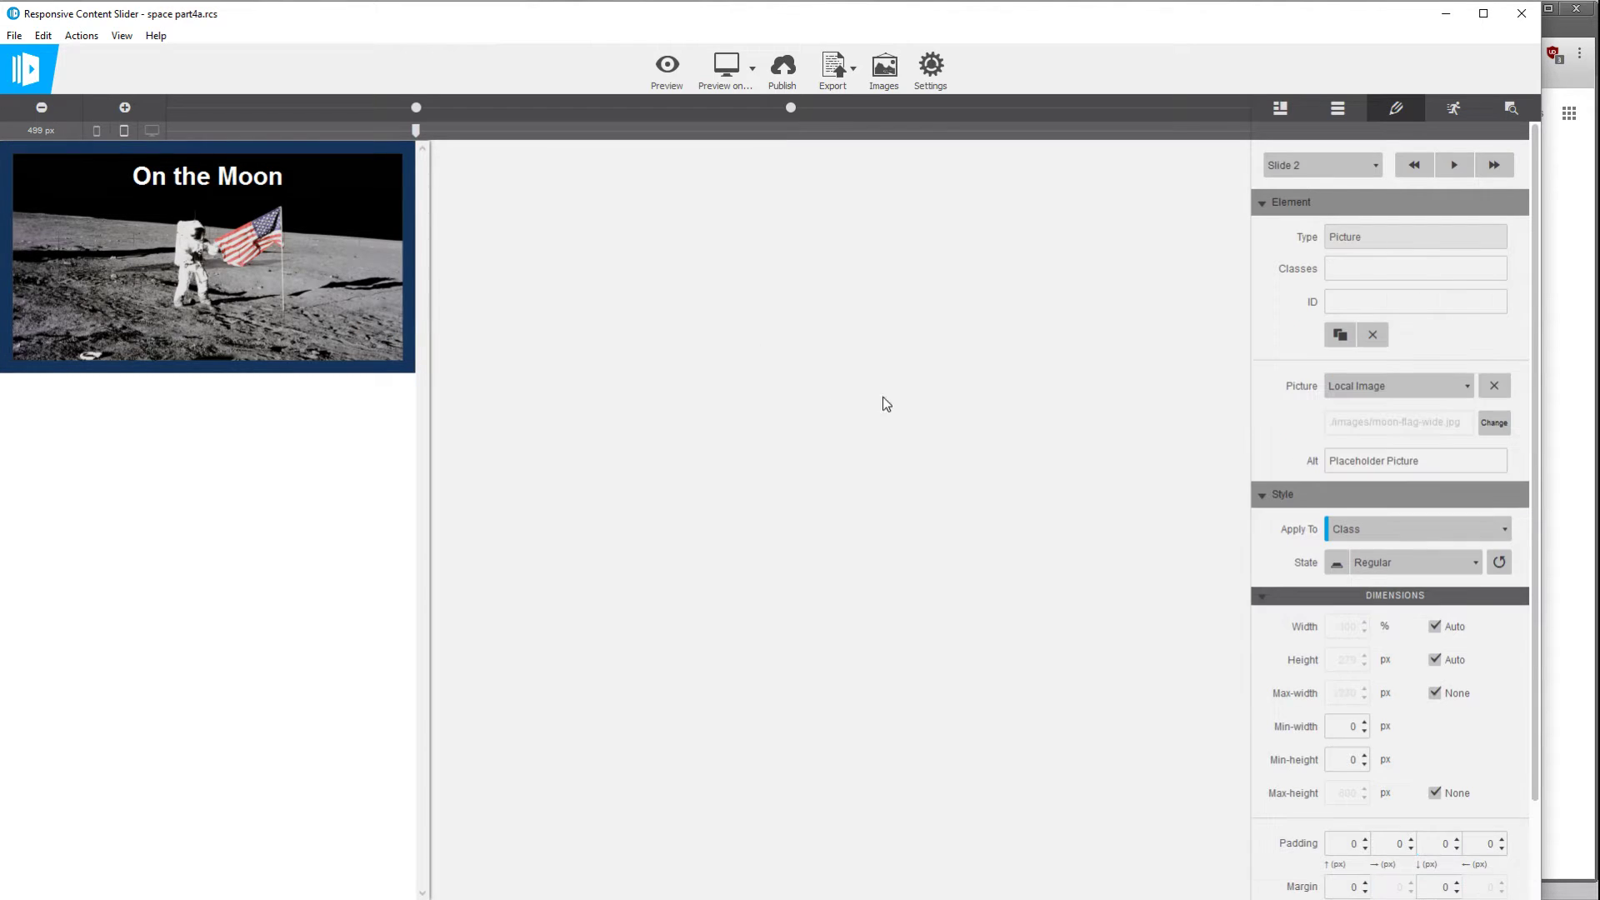
pyautogui.click(1494, 424)
pyautogui.click(736, 343)
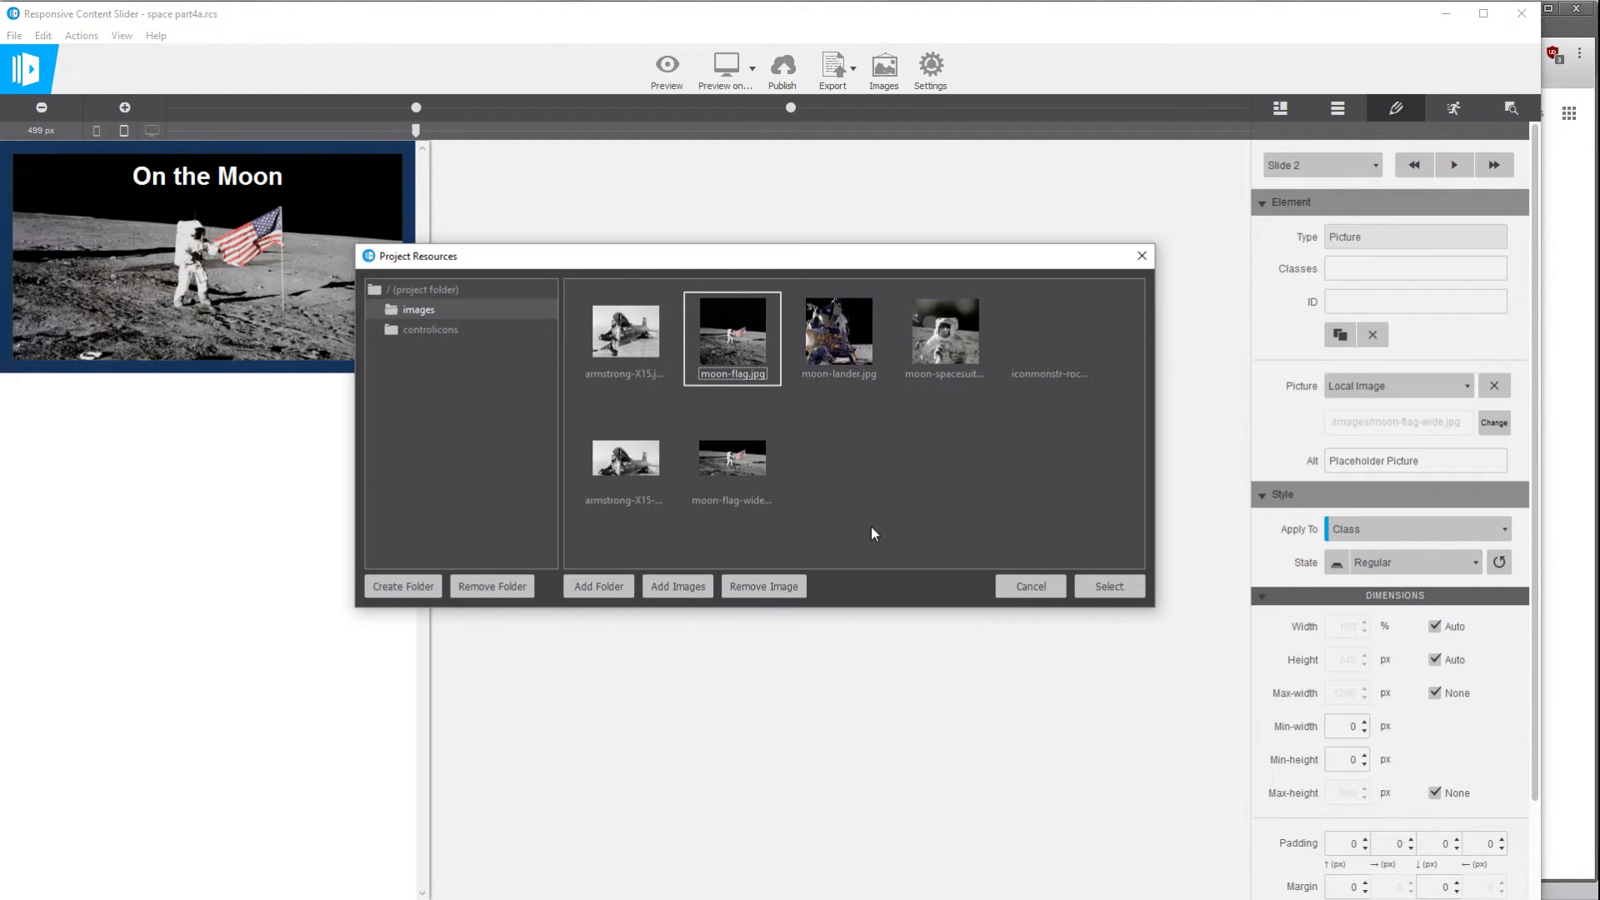
pyautogui.click(1100, 586)
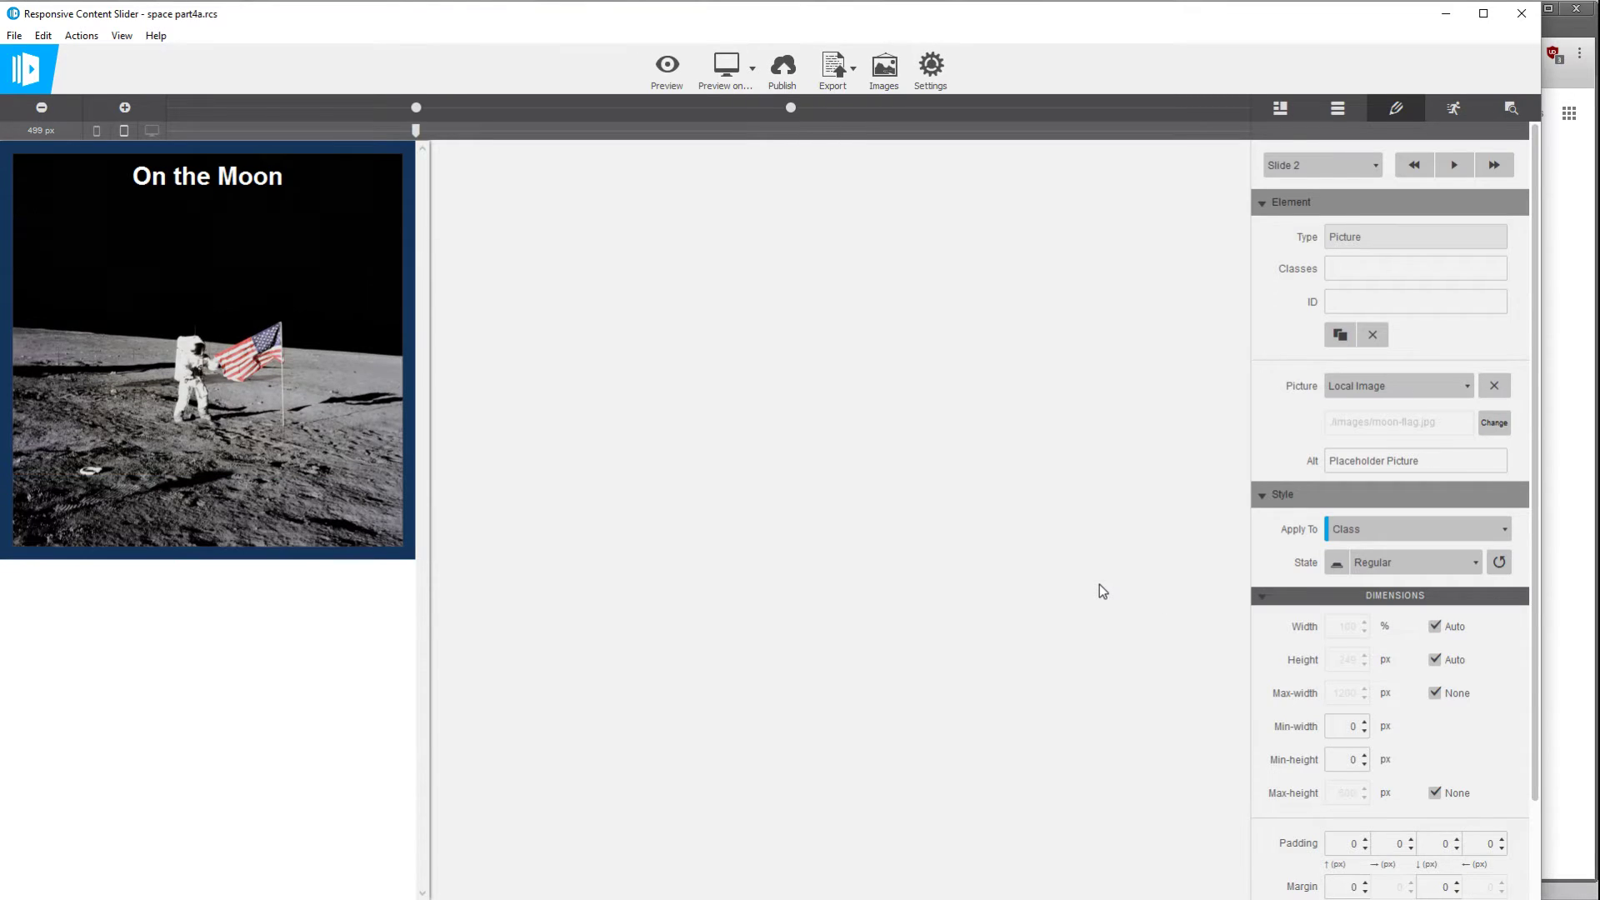
# Return to the X-15 slide and preview the slideshow in the browser
pyautogui.click(1324, 165)
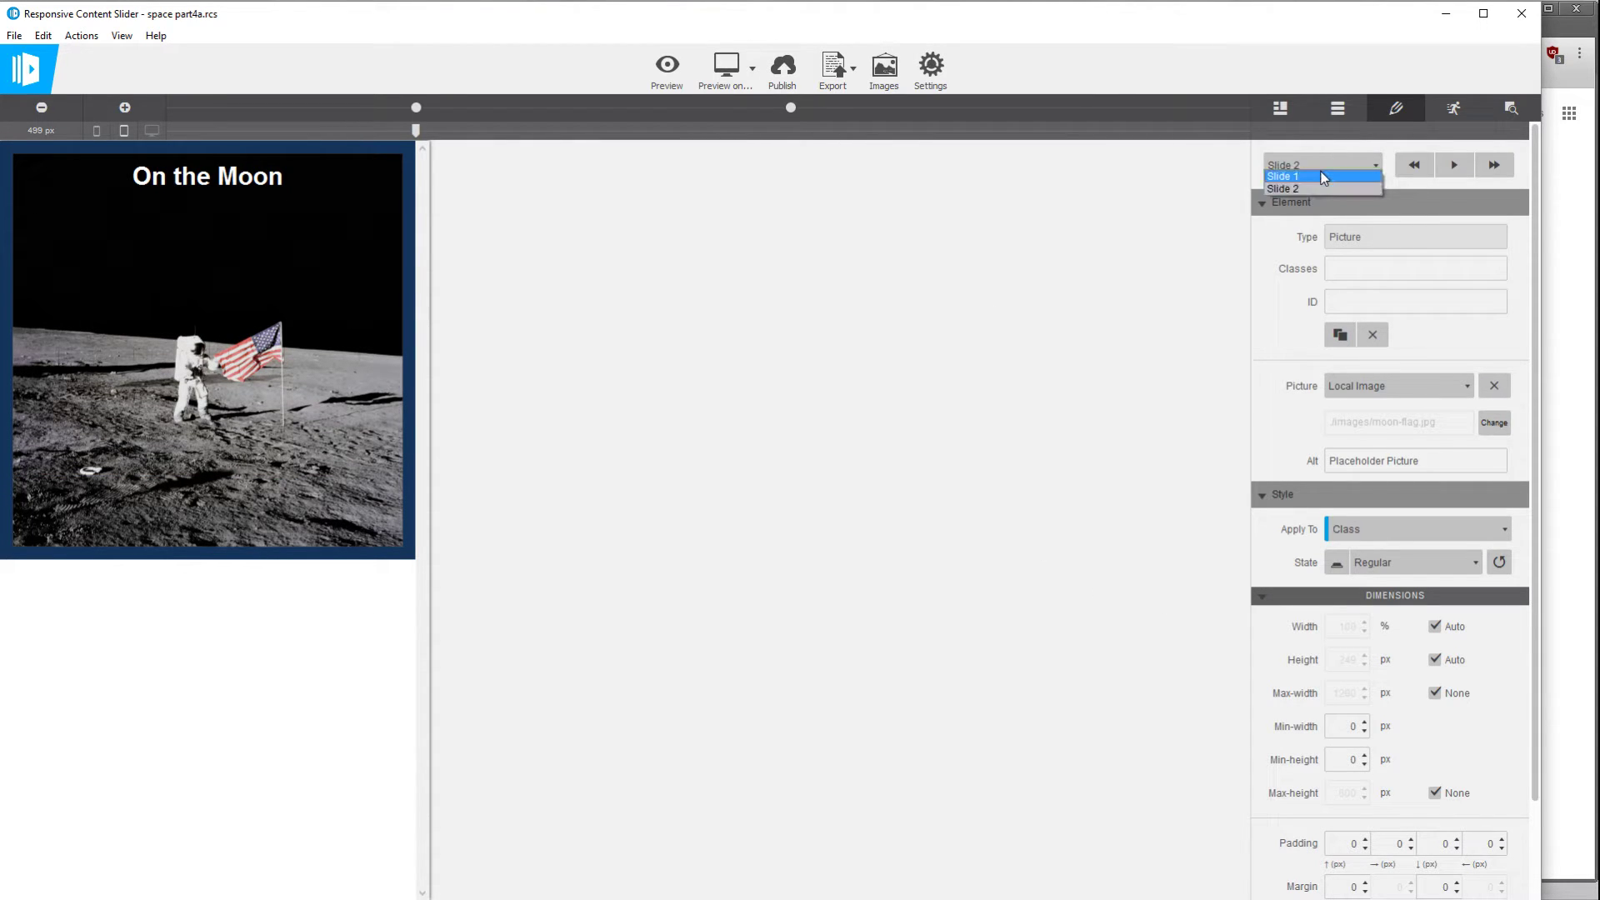
pyautogui.click(1325, 177)
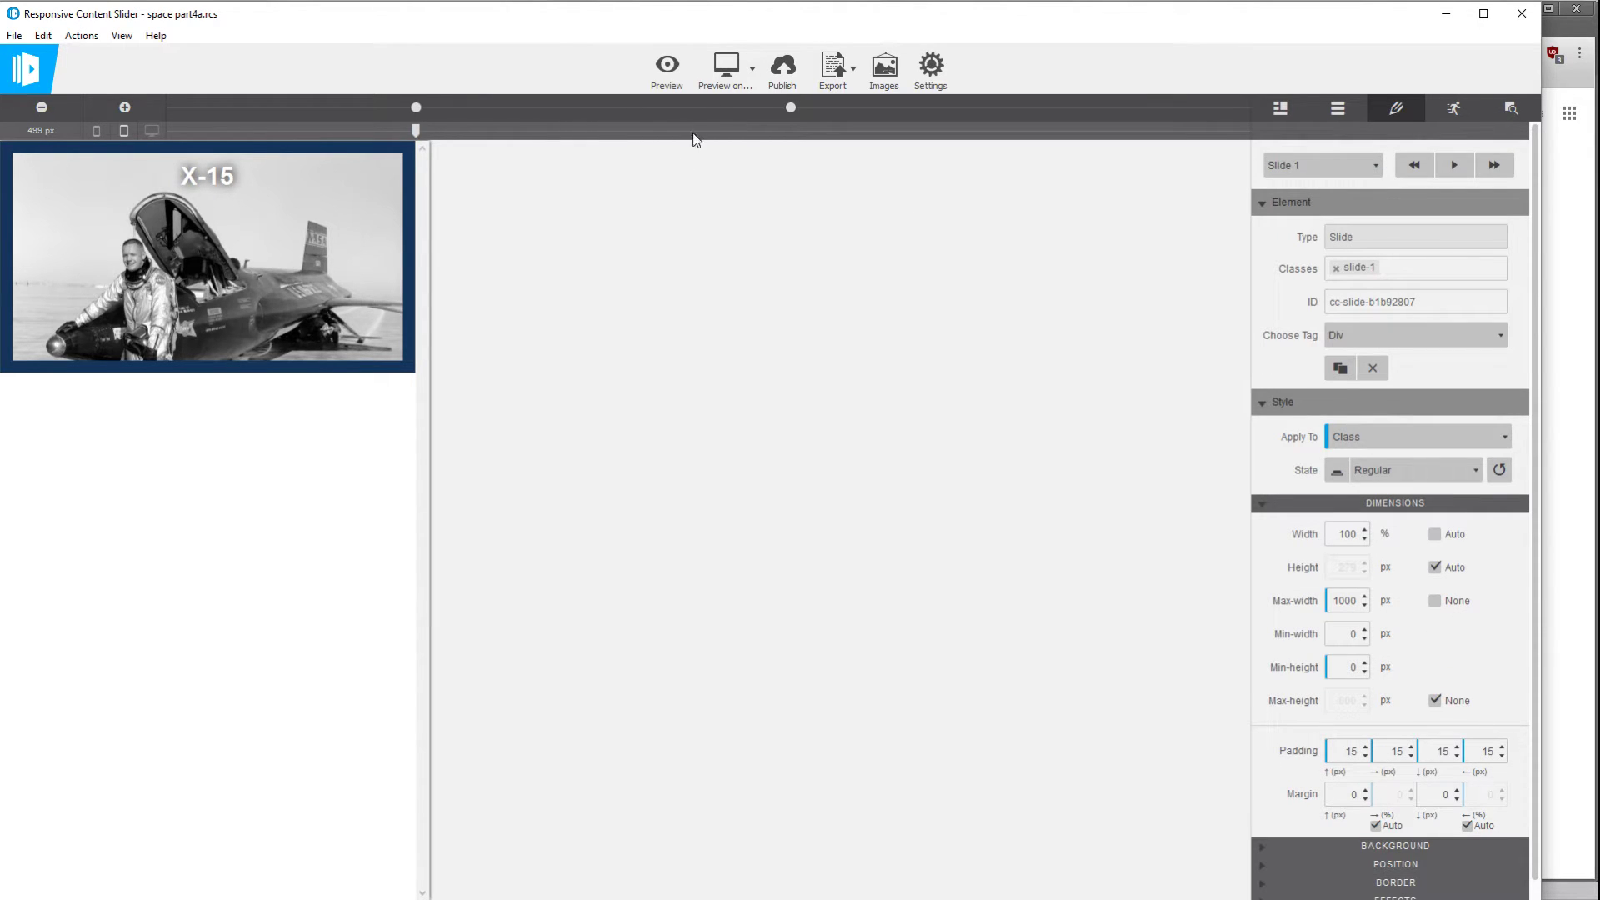
pyautogui.click(722, 87)
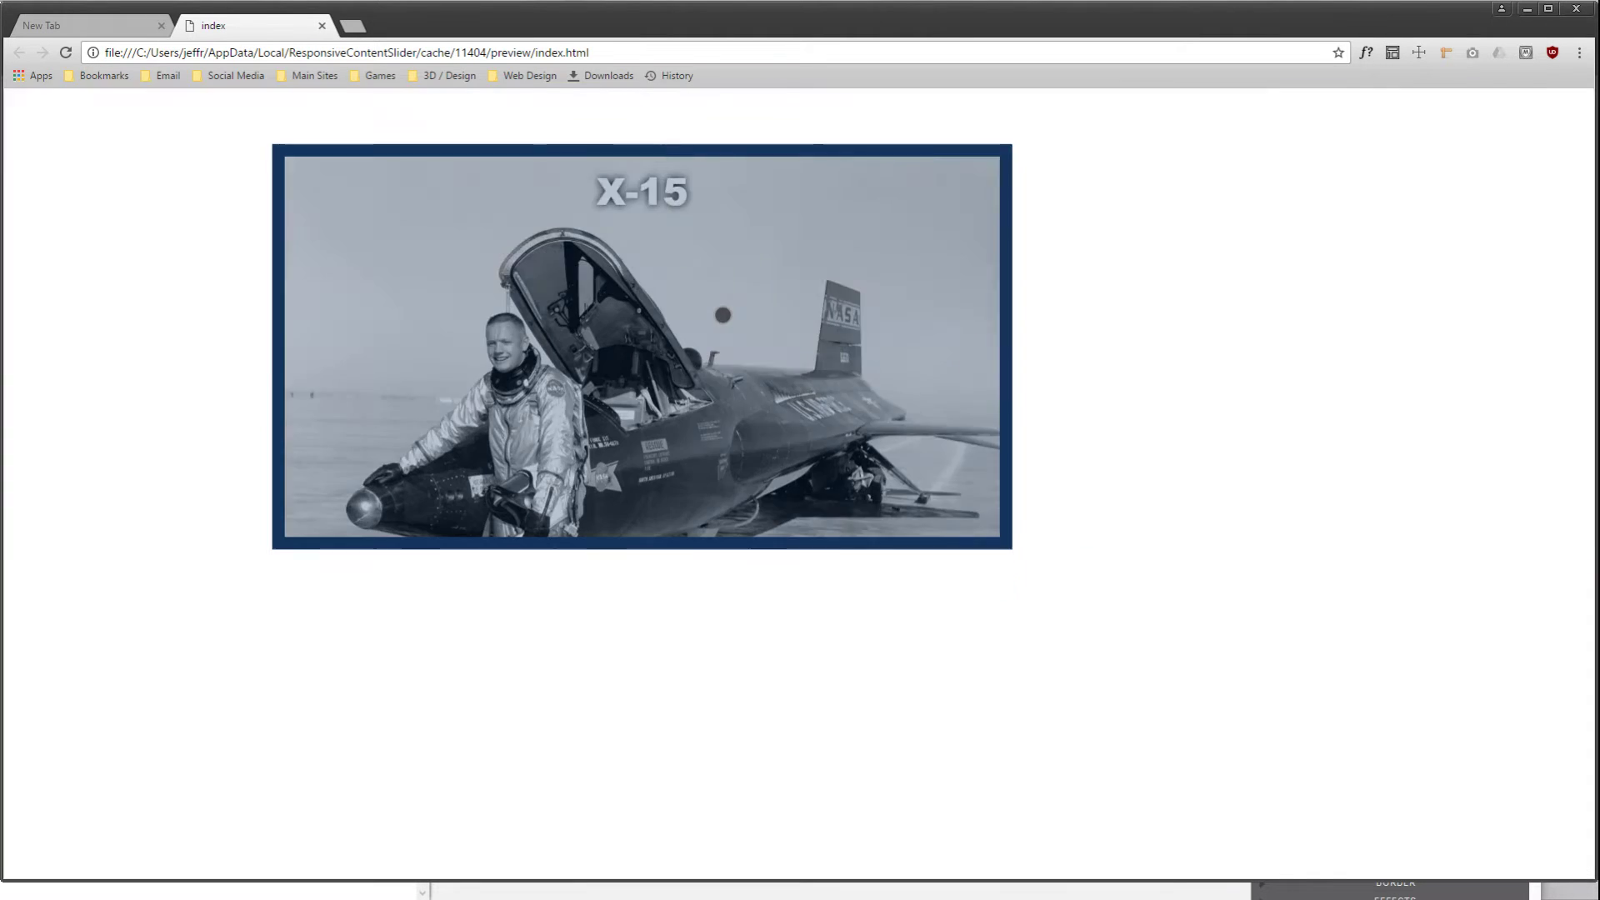
# Resize the preview in Chrome's responsive device mode to compare both slides, then return to the editor
pyautogui.hotkey('ctrl', 'shift', 'i')
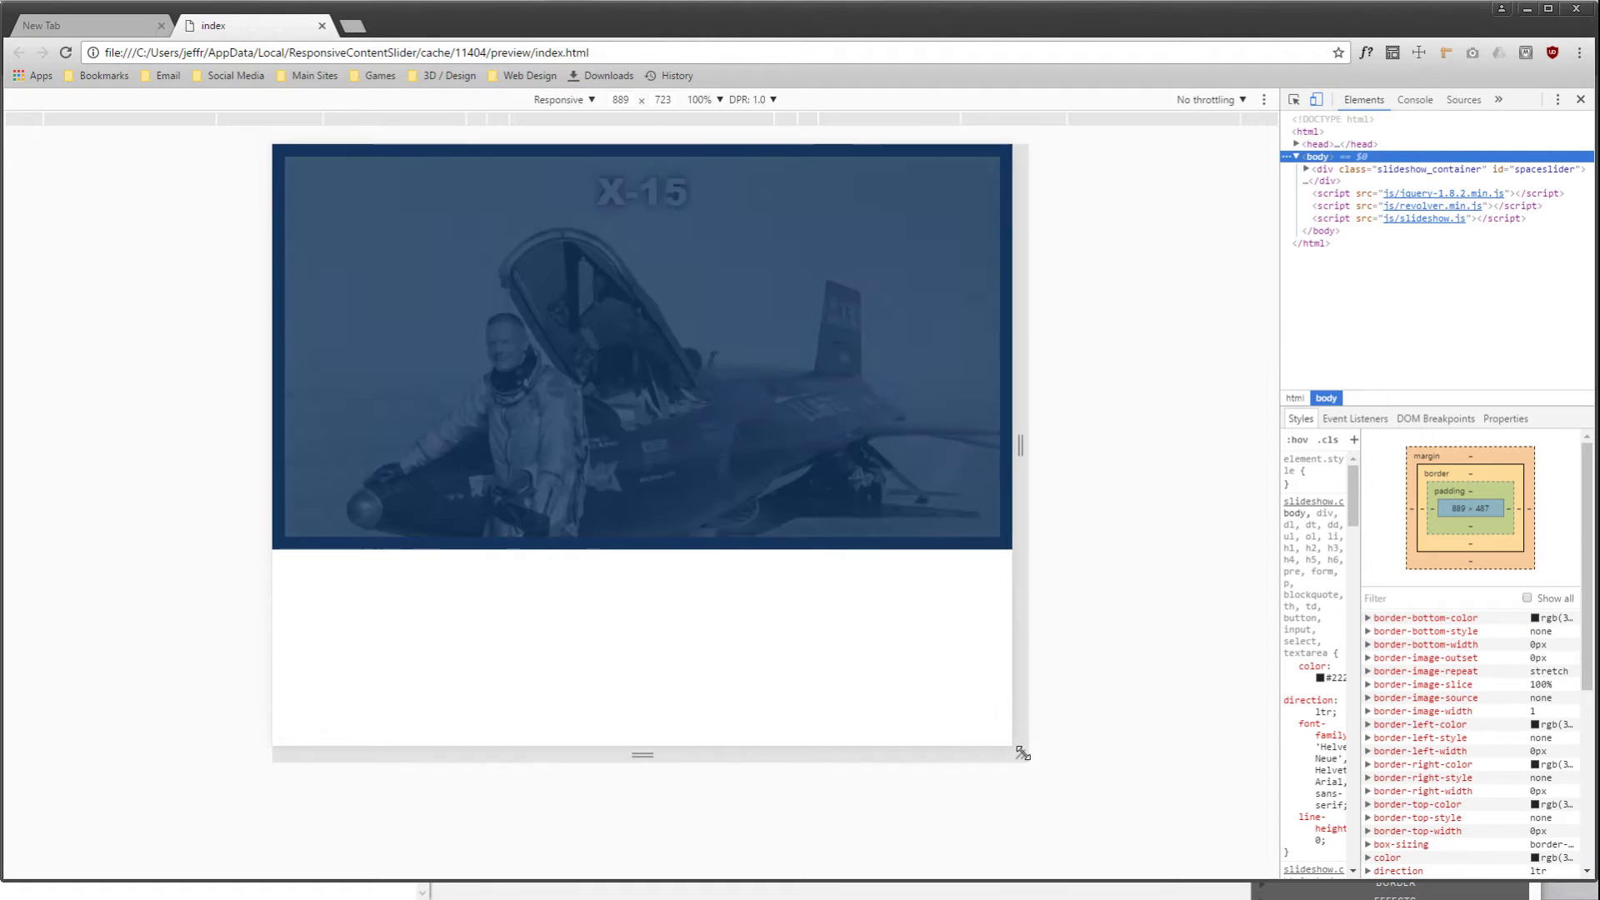
pyautogui.moveTo(1020, 754); pyautogui.dragTo(1055, 857)
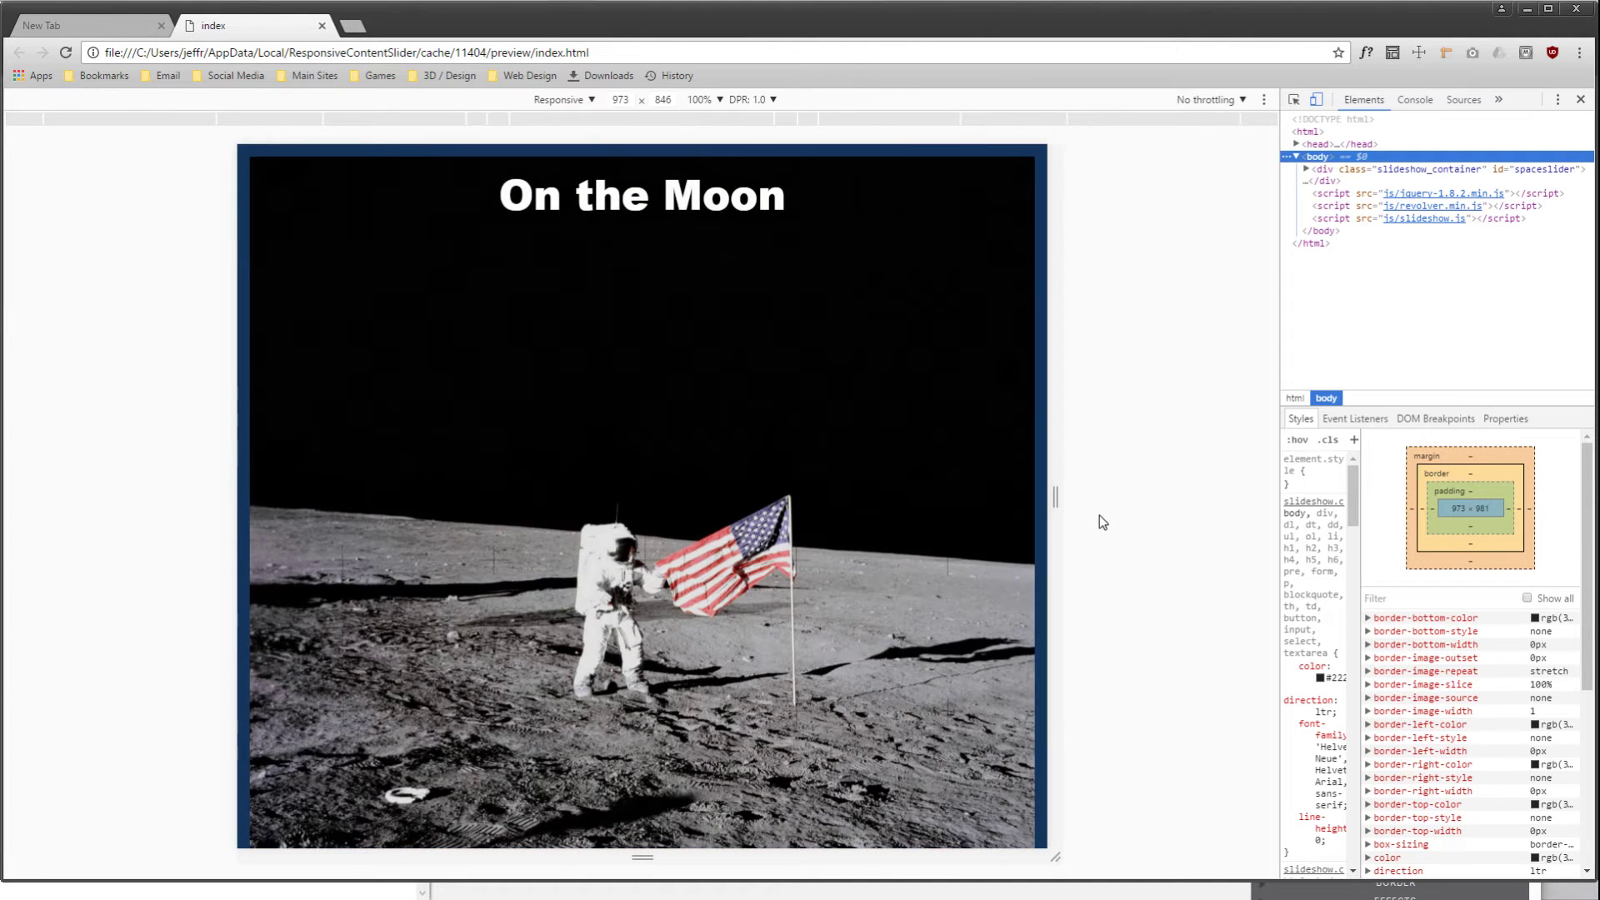
pyautogui.hotkey('alt', 'Tab')
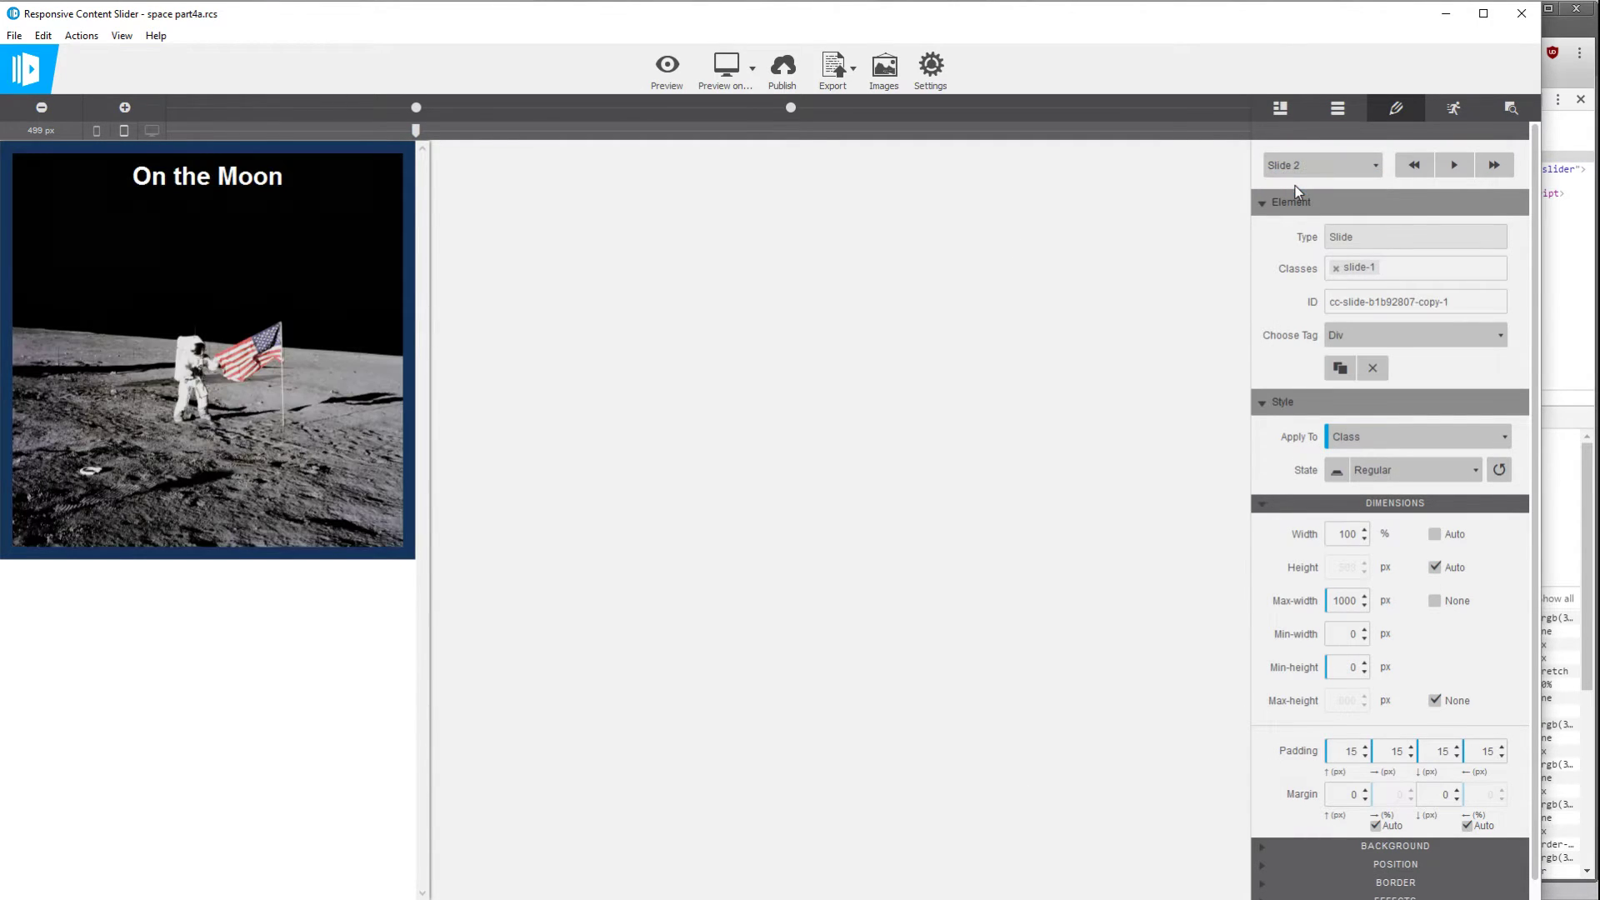
# Show the X-15 slide, select its picture, and narrow the preview to about 488 px
pyautogui.click(1303, 167)
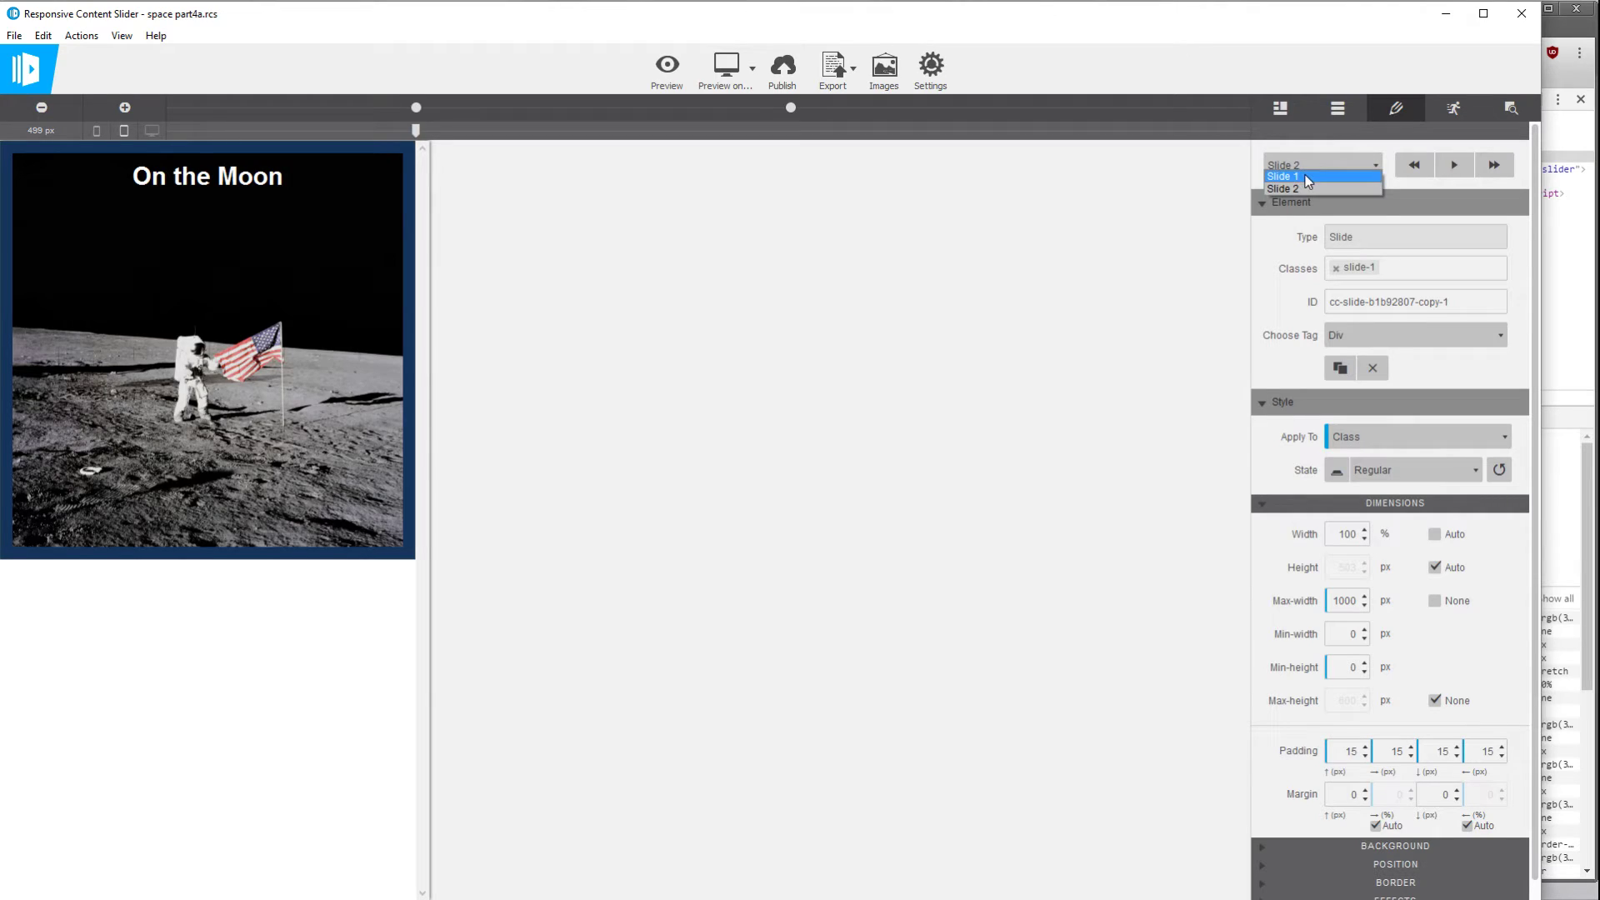
pyautogui.click(1305, 178)
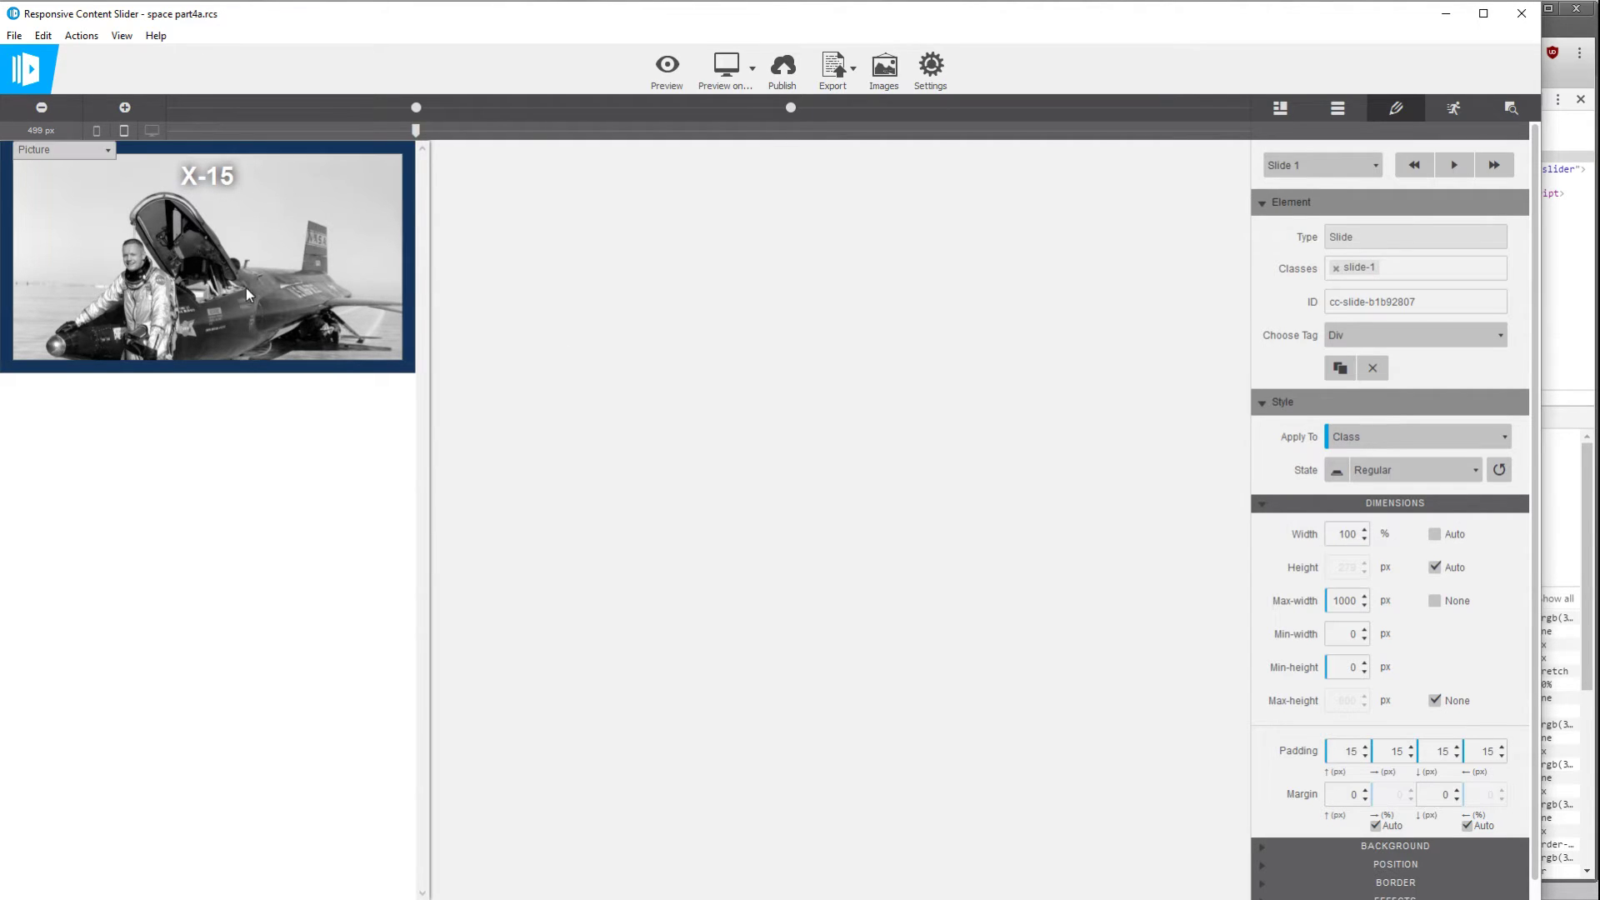
pyautogui.click(216, 262)
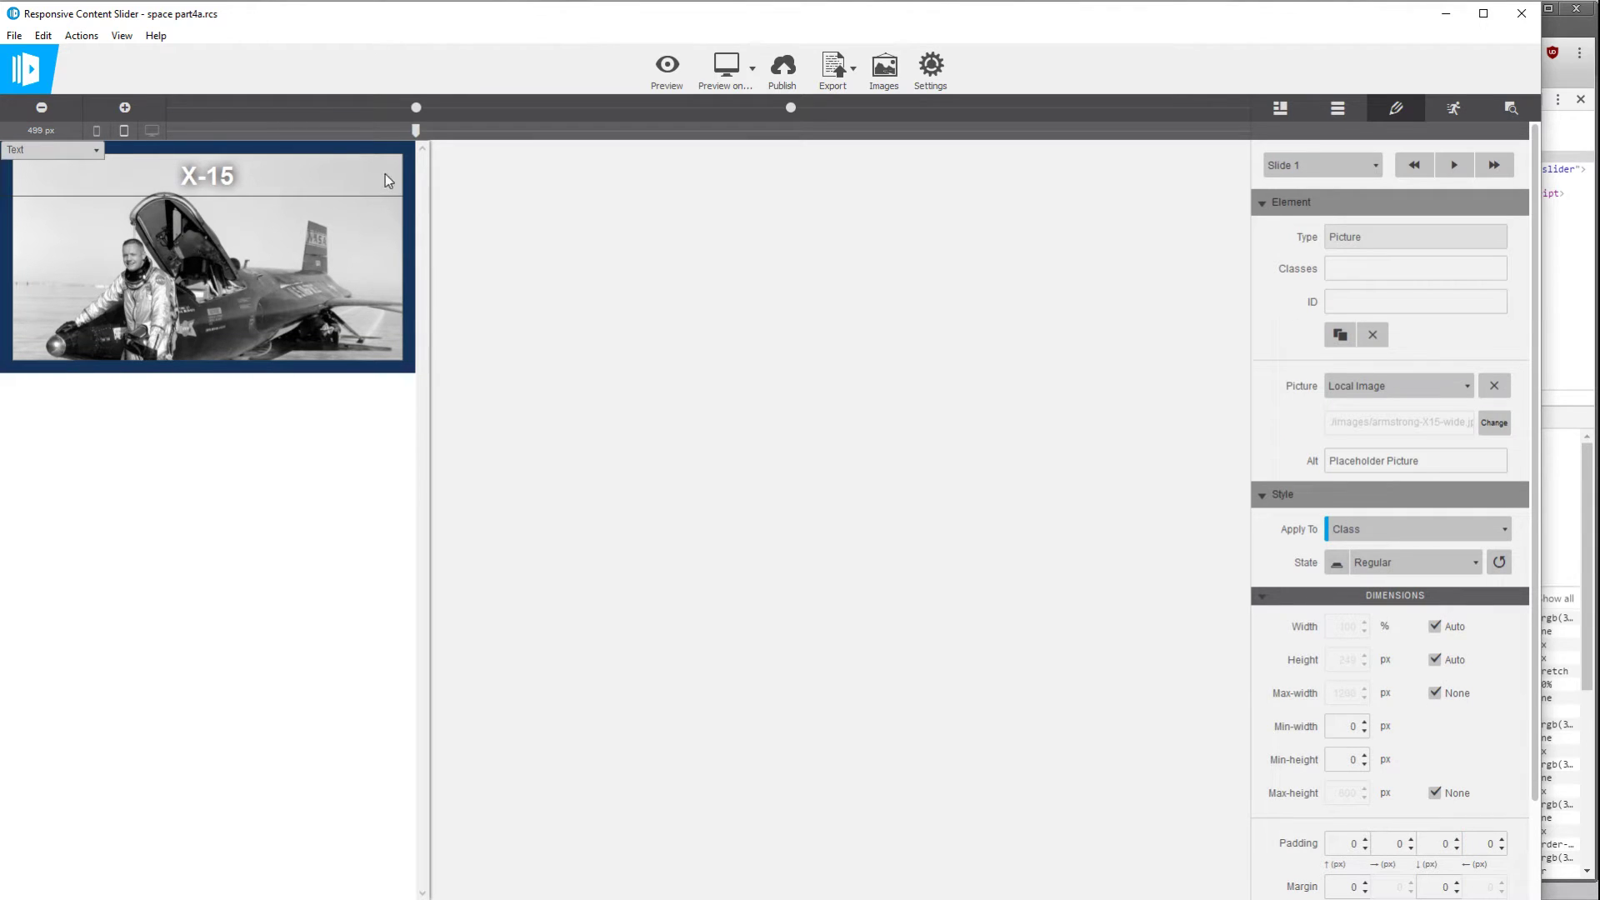
pyautogui.moveTo(417, 130)
pyautogui.mouseDown()
pyautogui.moveTo(397, 138)
pyautogui.moveTo(836, 163)
pyautogui.moveTo(410, 157)
pyautogui.mouseUp()
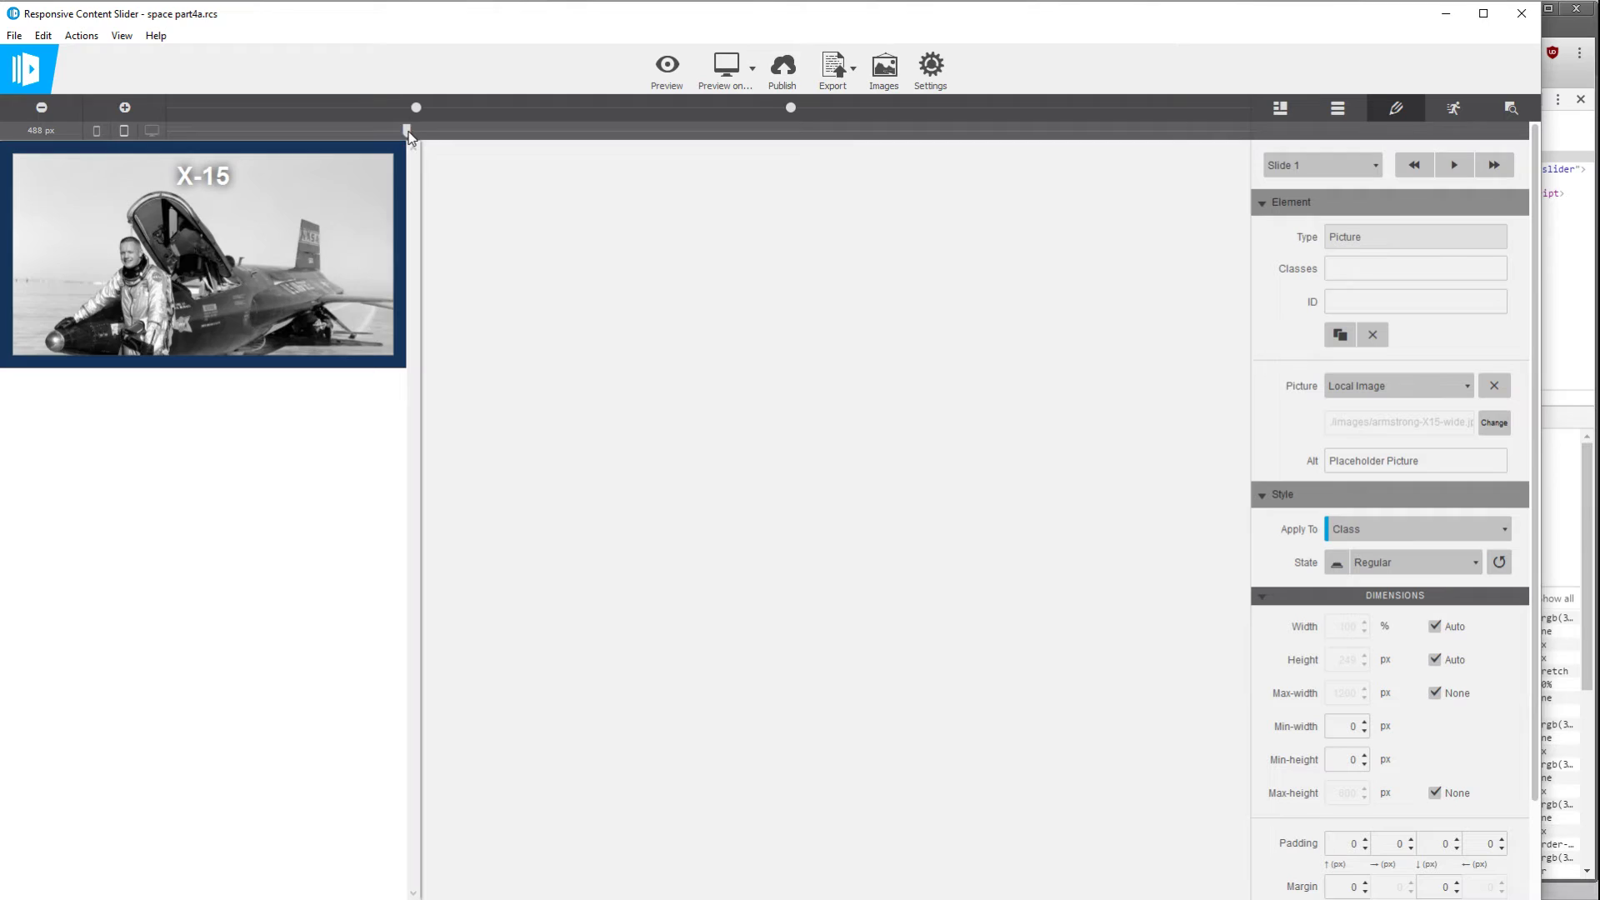
# At 320 px preview width, fix the X-15 picture's max-height and min-height at 150 px
pyautogui.moveTo(409, 131); pyautogui.dragTo(265, 129)
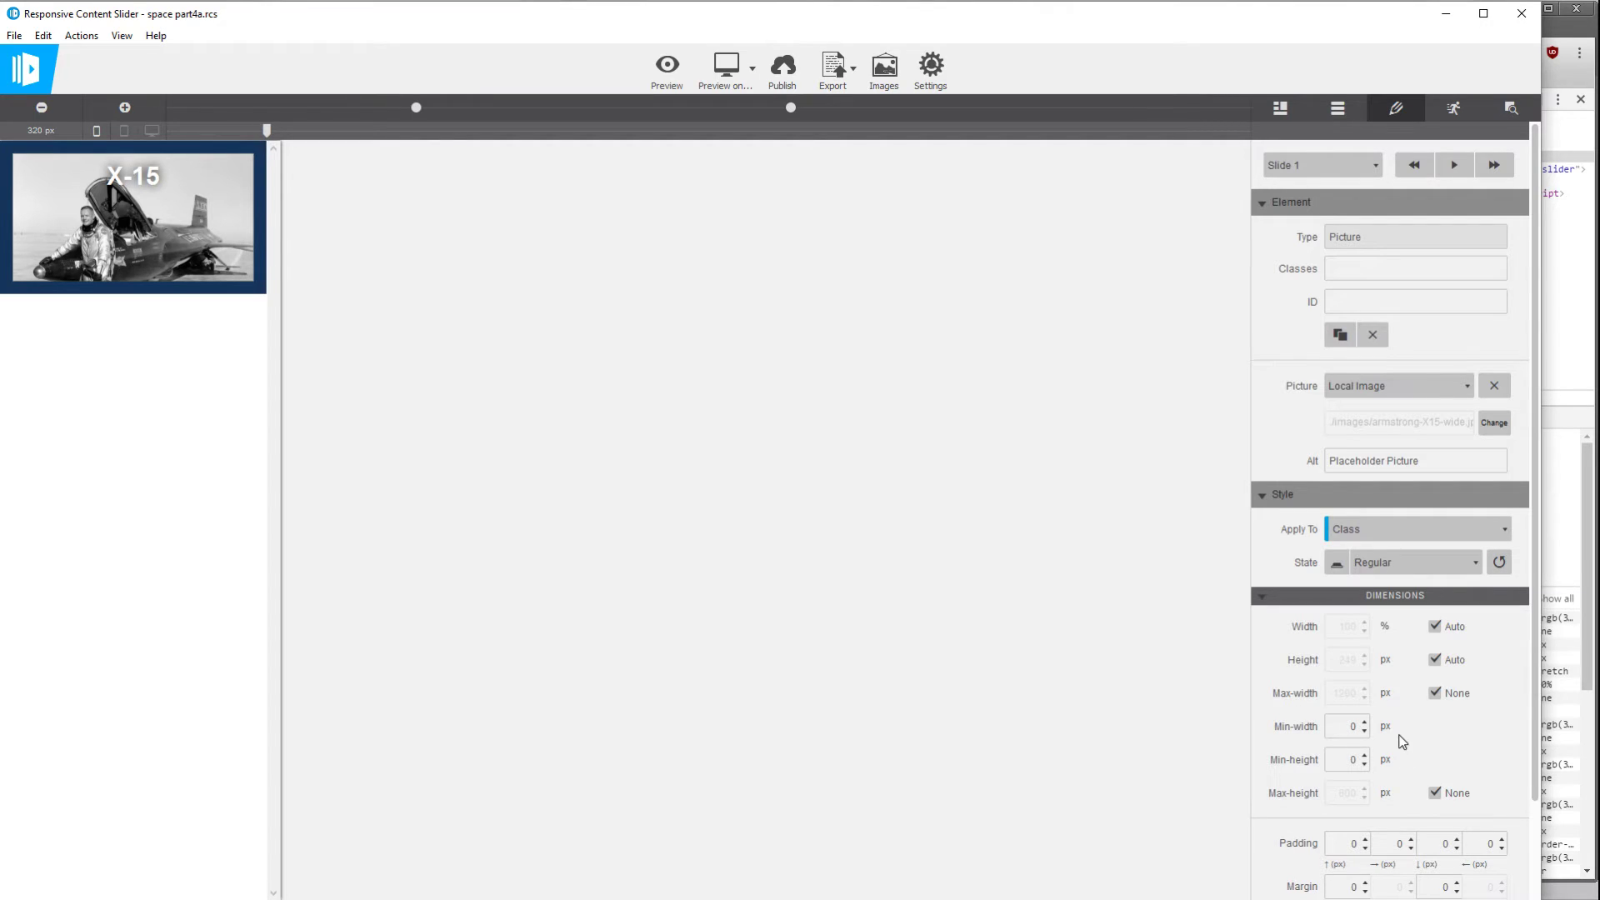
pyautogui.click(1435, 796)
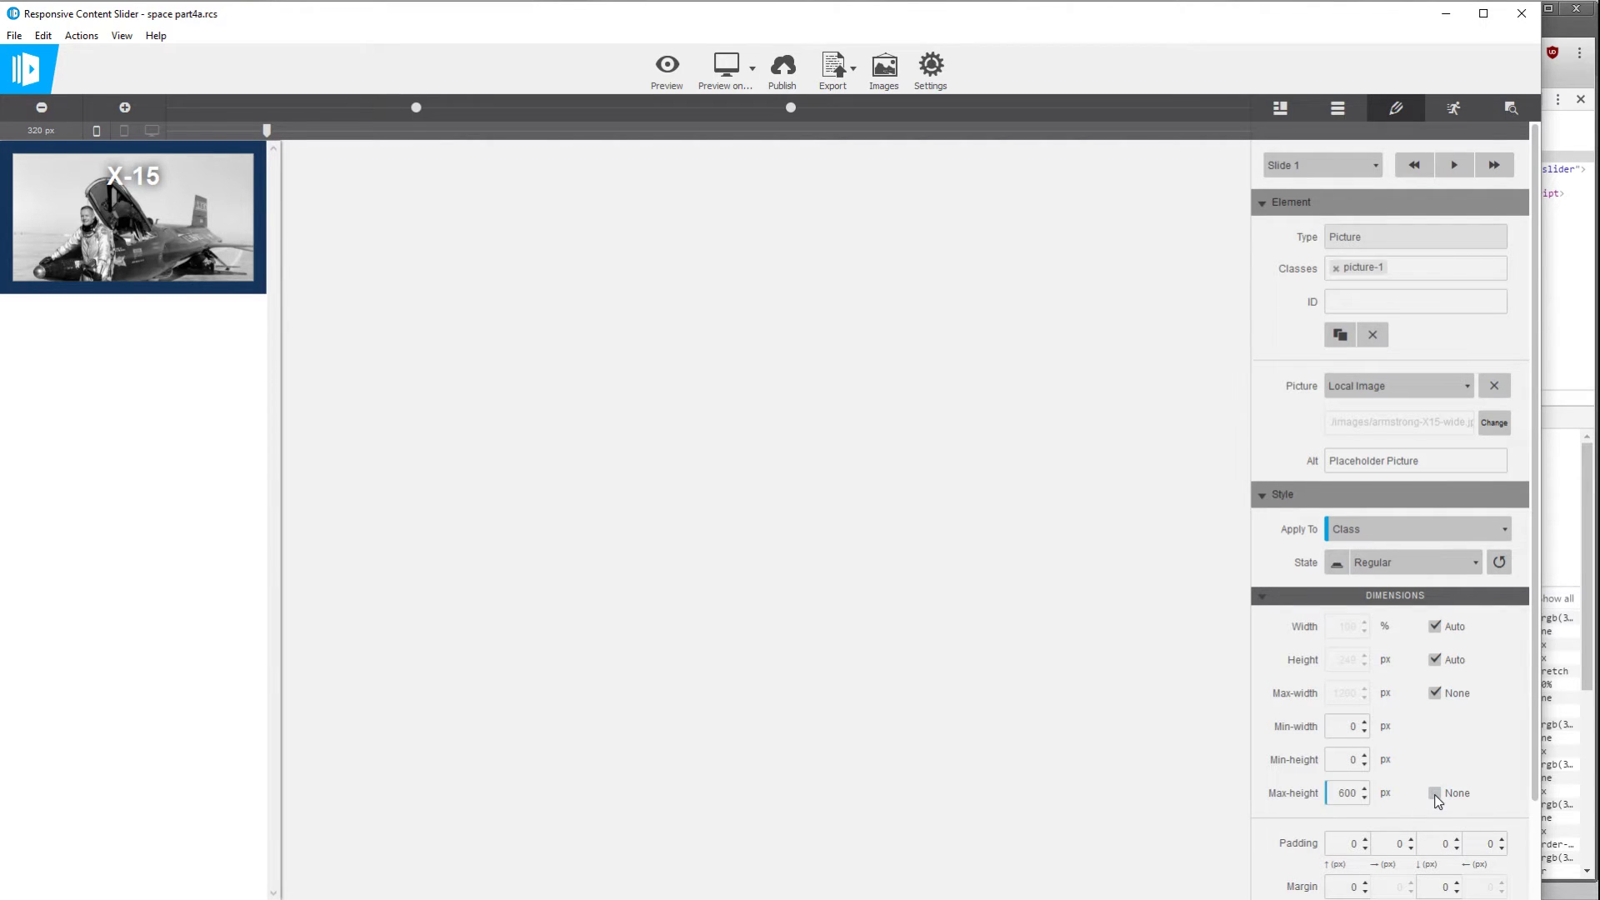
pyautogui.doubleClick(1347, 793)
pyautogui.write('100')
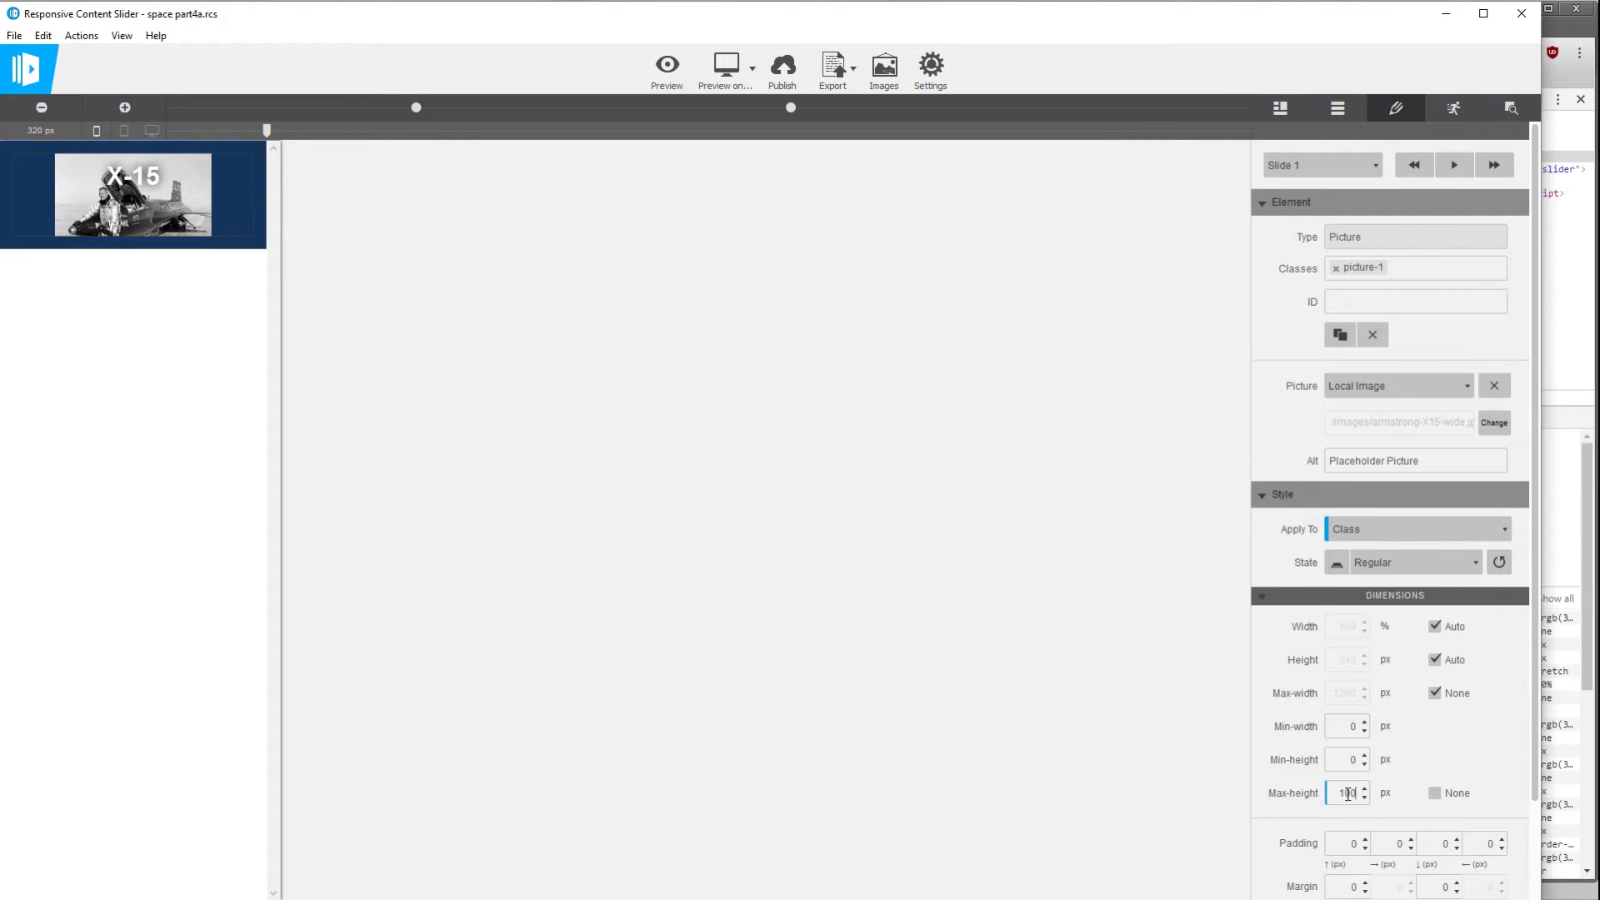
pyautogui.click(1364, 788)
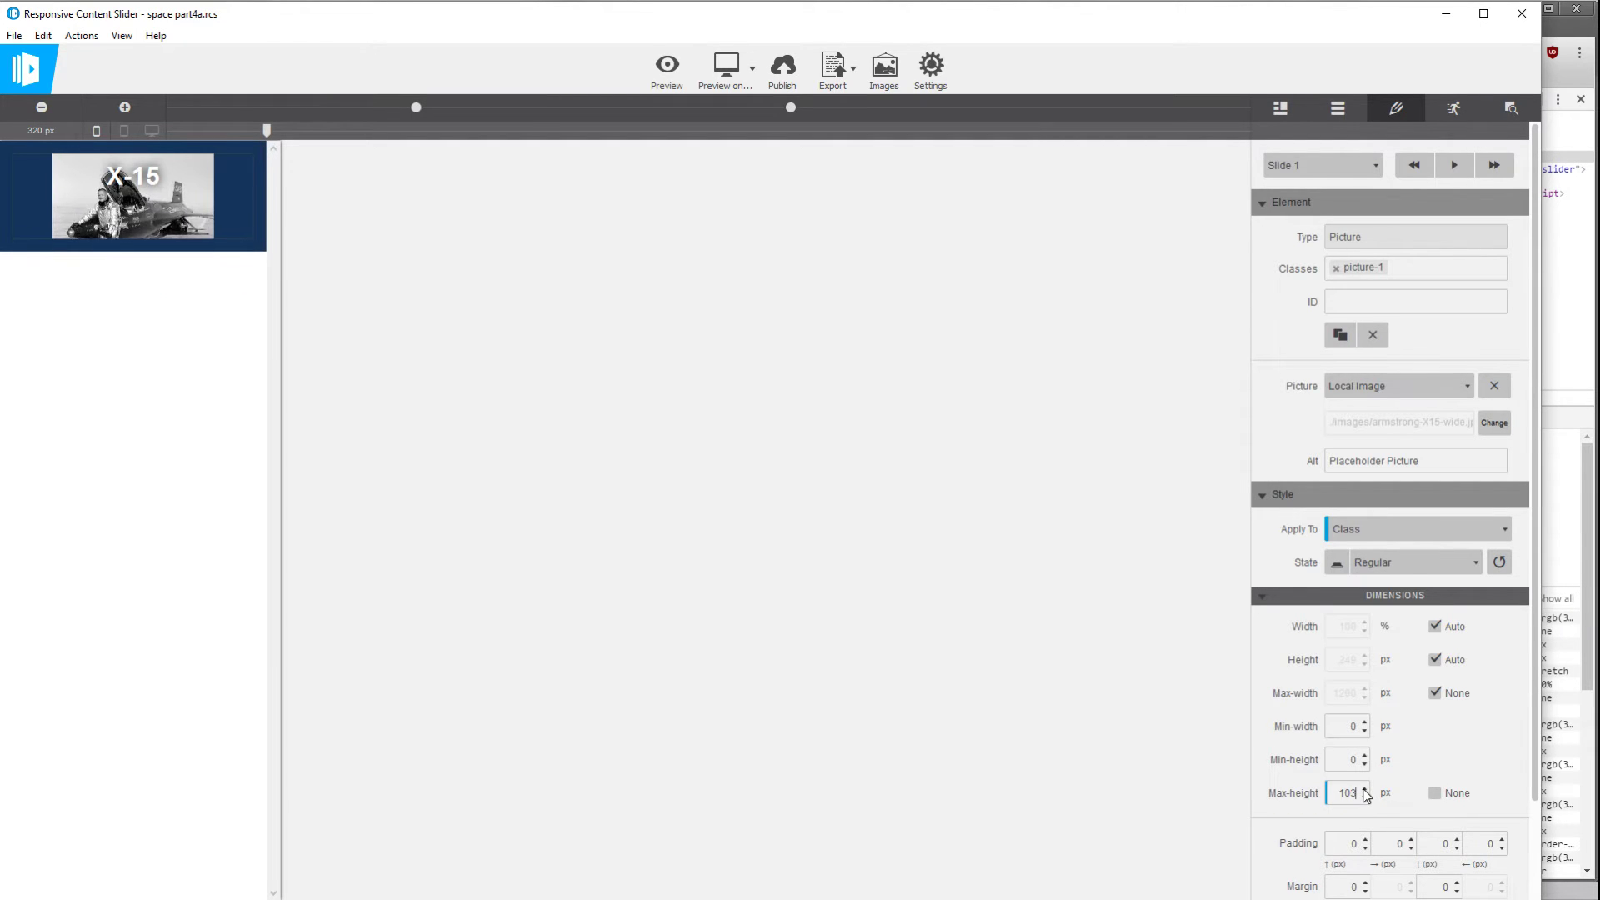
pyautogui.moveTo(1364, 790); pyautogui.dragTo(1364, 790)
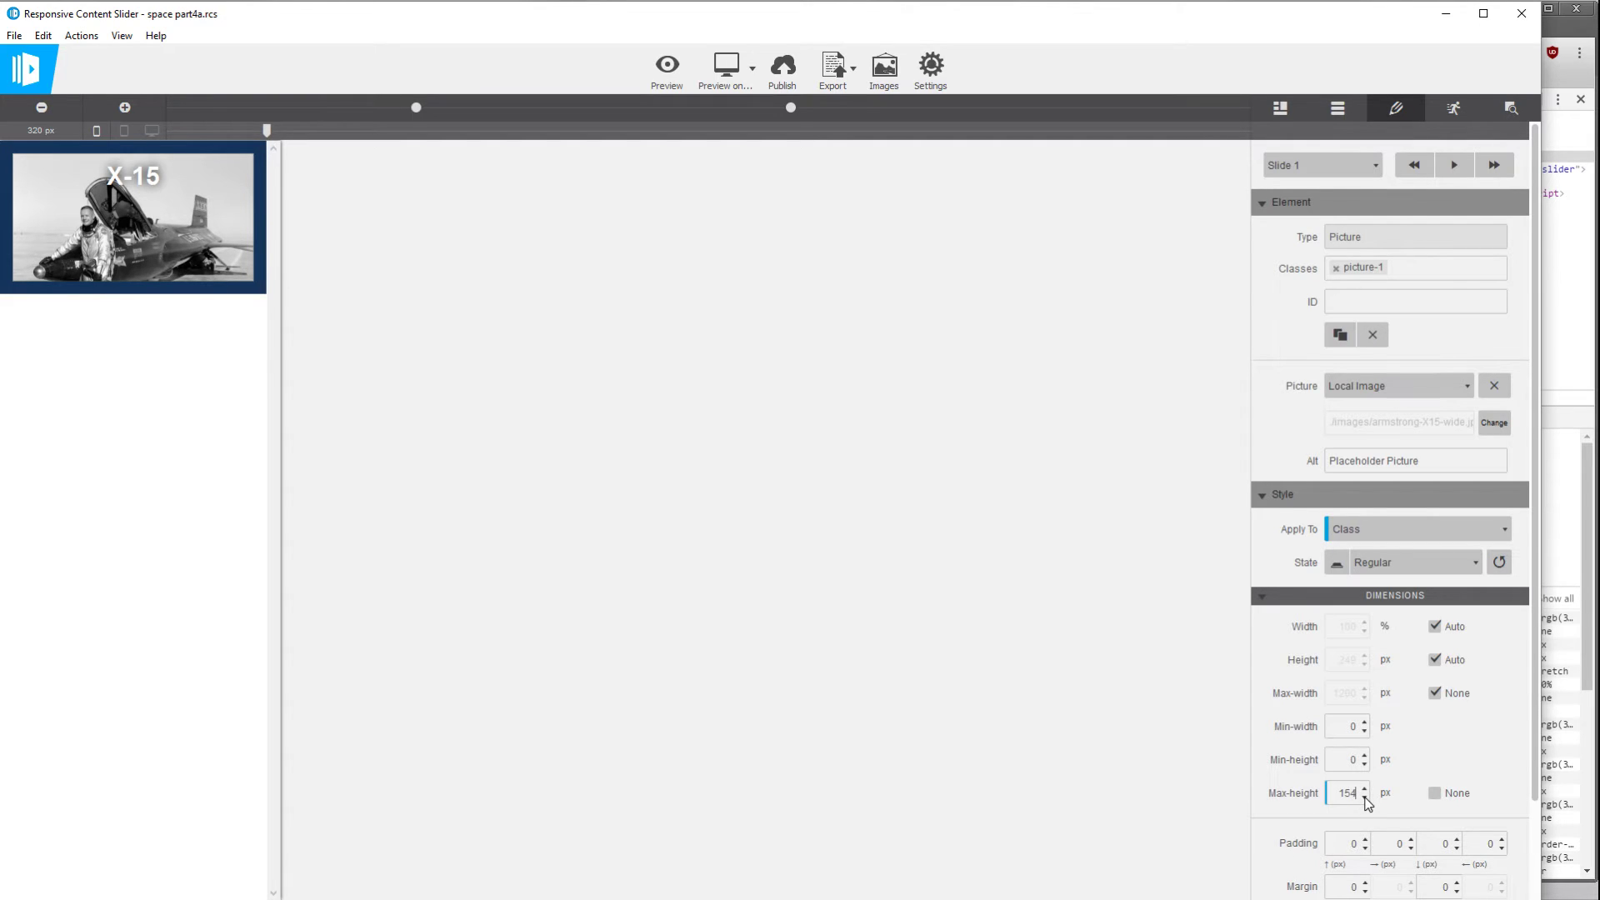
pyautogui.click(1364, 798)
pyautogui.click(1364, 797)
pyautogui.click(1364, 798)
pyautogui.click(1364, 797)
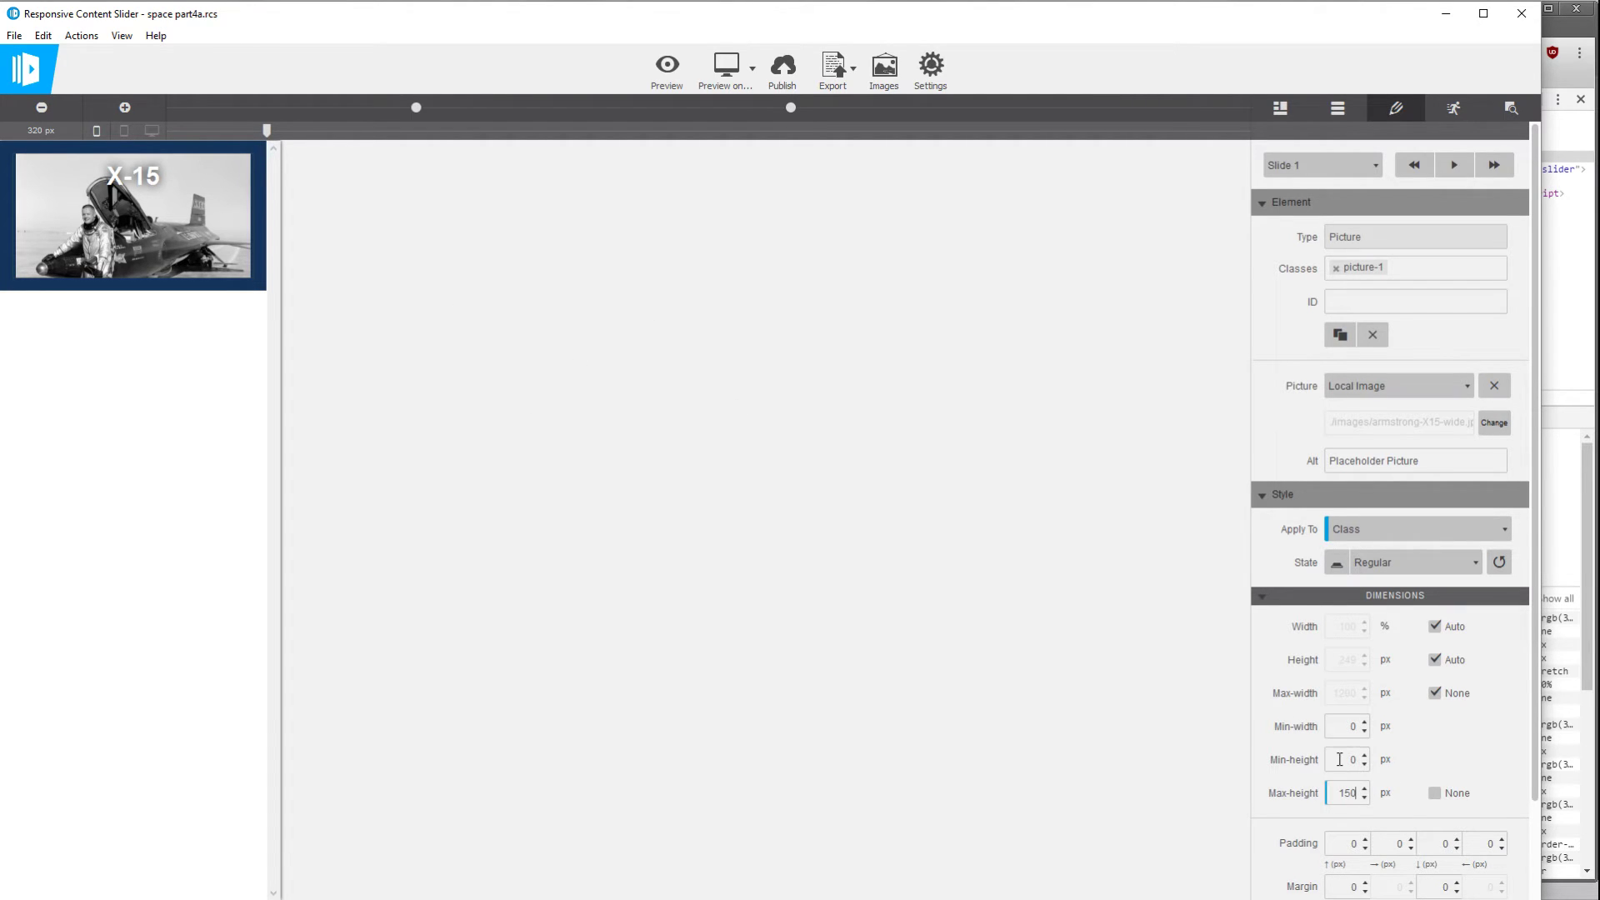
pyautogui.moveTo(1337, 759); pyautogui.dragTo(1390, 758)
pyautogui.moveTo(267, 130); pyautogui.dragTo(422, 131)
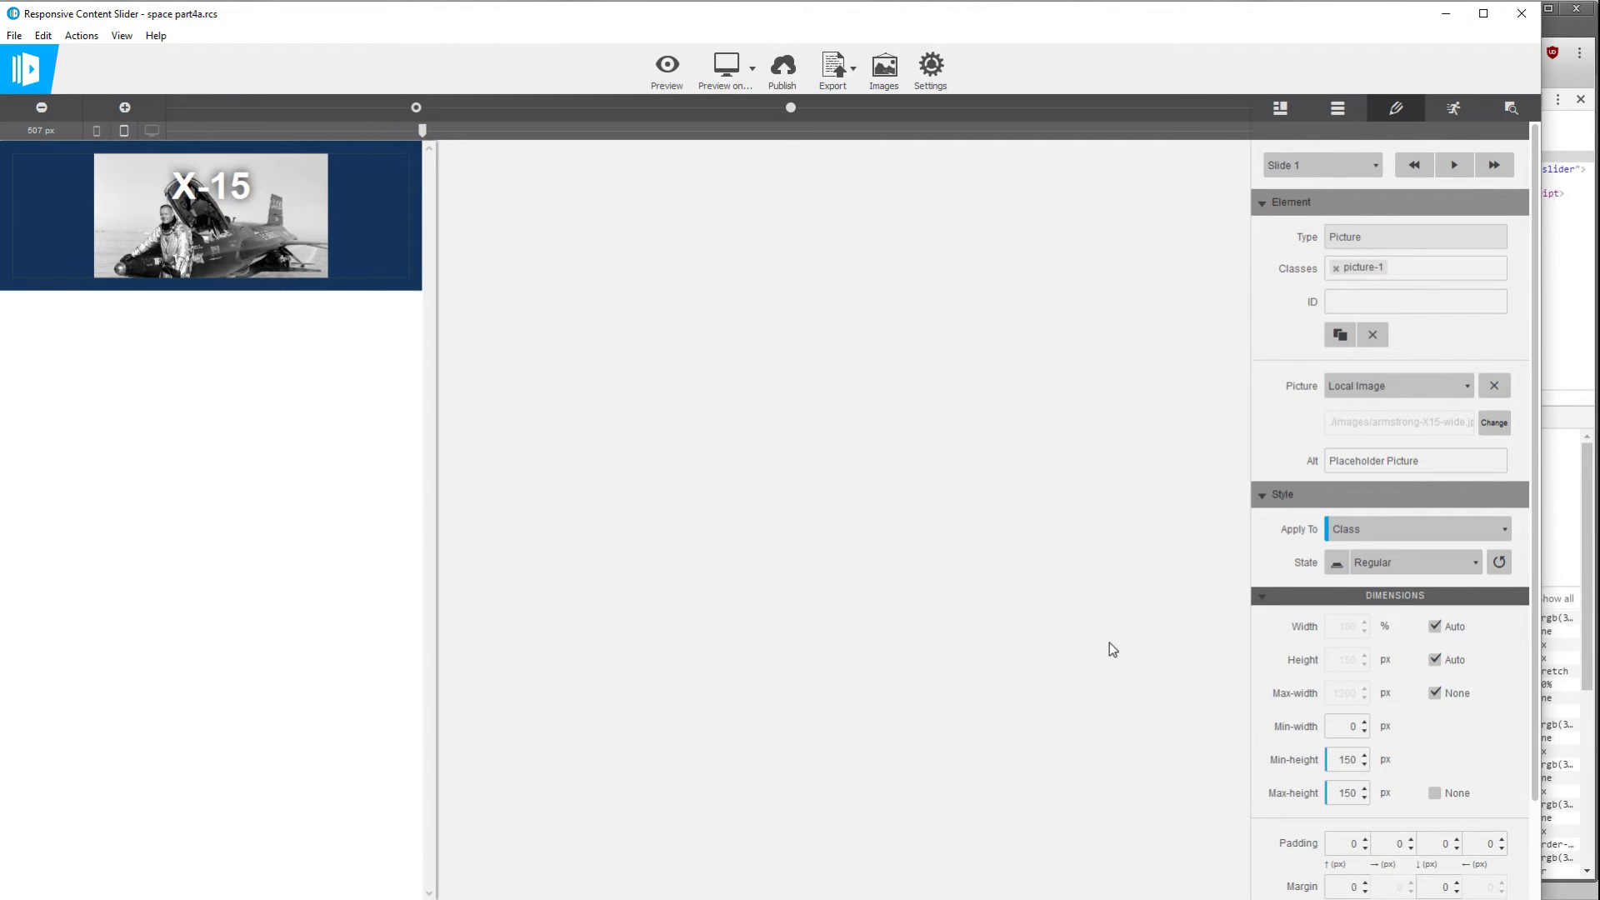
# At 507 px width, set the X-15 picture's max-height and min-height to 250 px
pyautogui.click(1365, 789)
pyautogui.moveTo(1365, 789); pyautogui.dragTo(1365, 789)
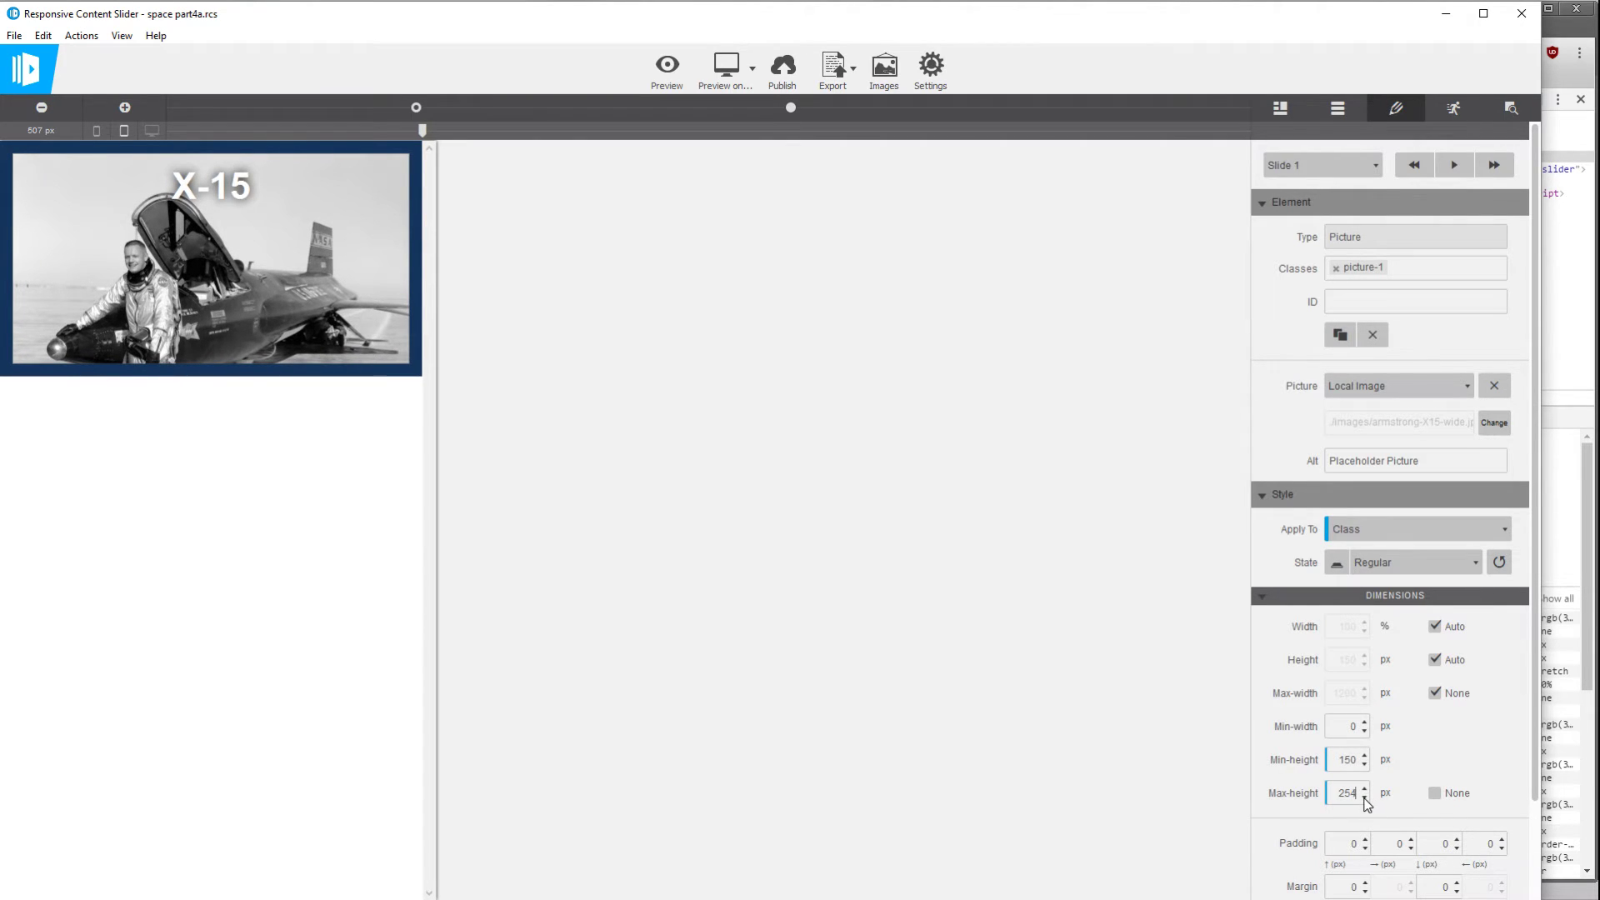
pyautogui.click(1364, 797)
pyautogui.click(1365, 798)
pyautogui.click(1365, 798)
pyautogui.click(1364, 798)
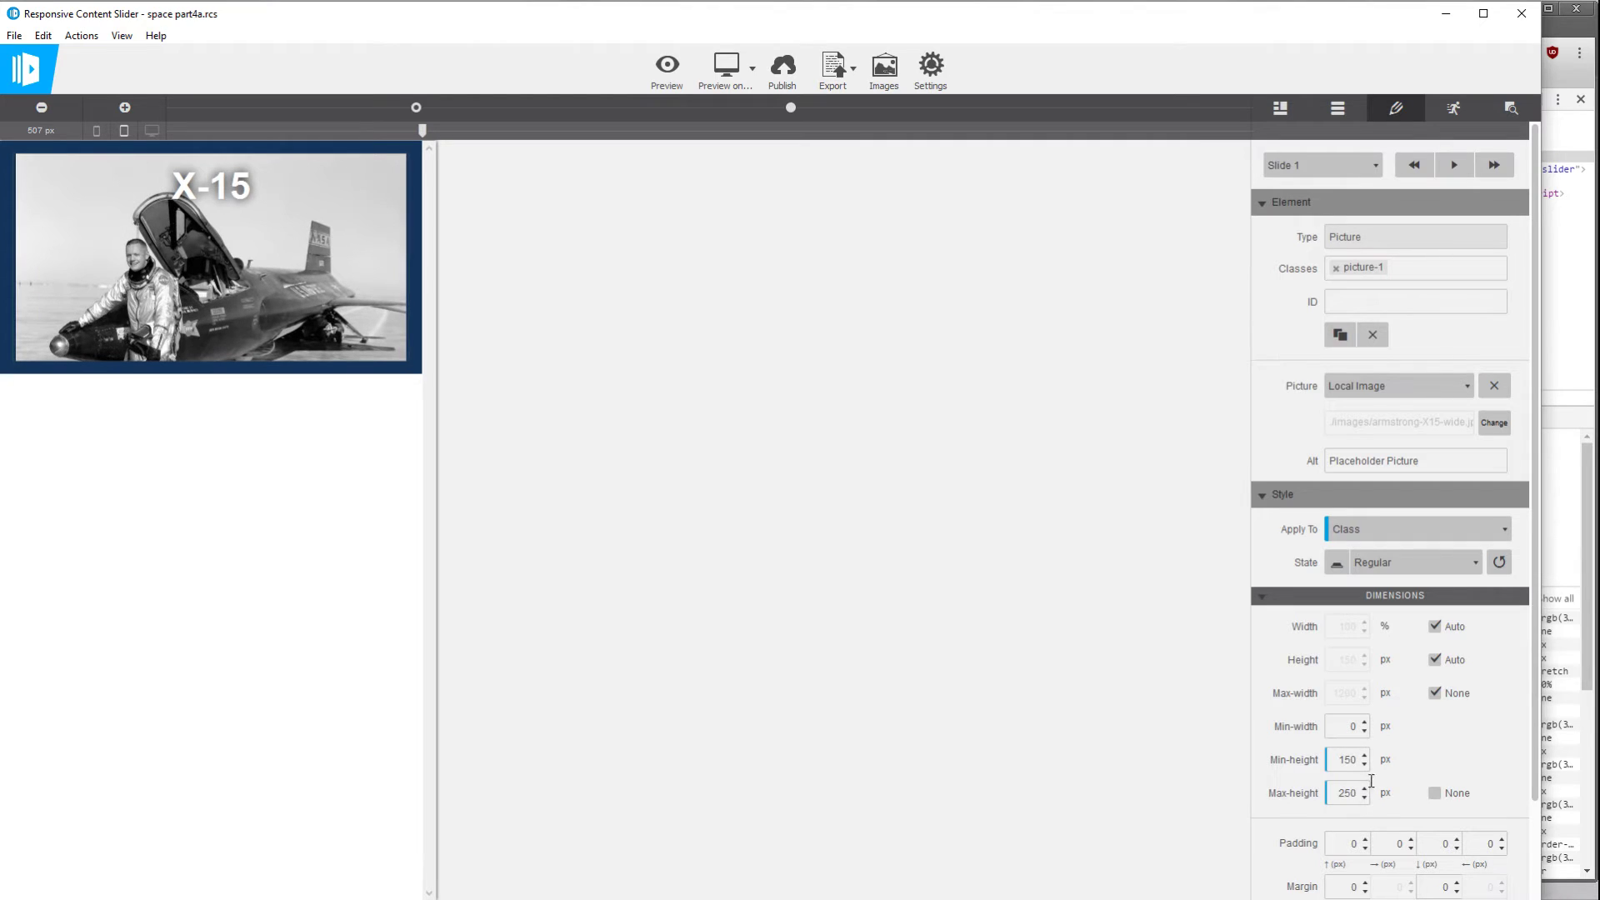
pyautogui.doubleClick(1353, 764)
pyautogui.write('2')
# Widen the preview to 950 px and spin the X-15 picture's max-height toward 485 px
pyautogui.moveTo(423, 131); pyautogui.dragTo(792, 125)
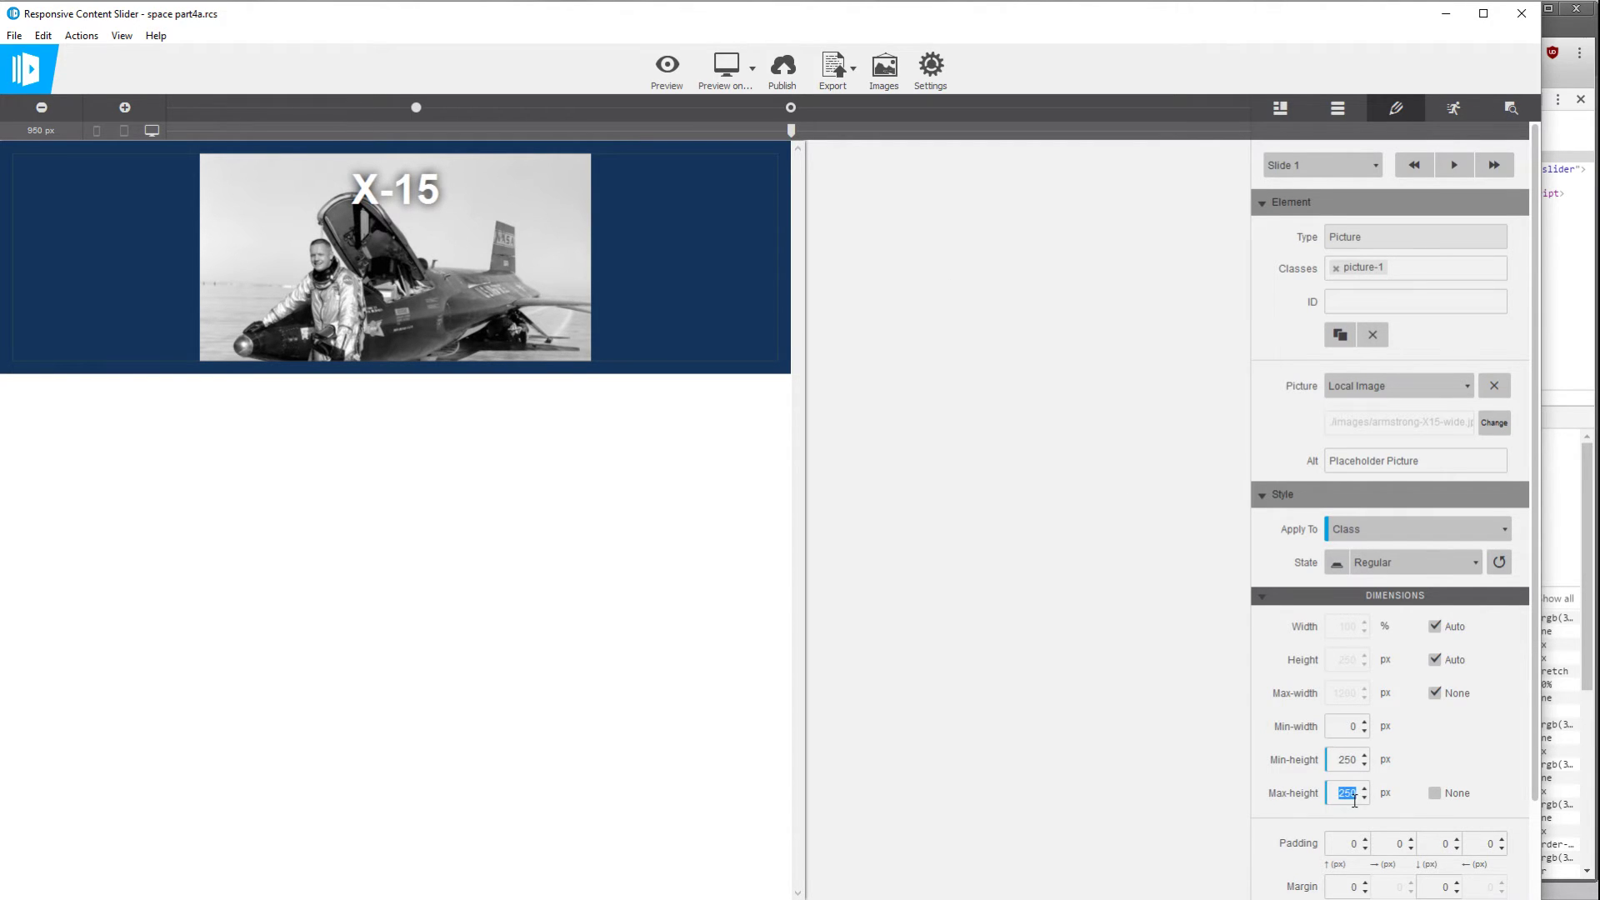
pyautogui.write('00')
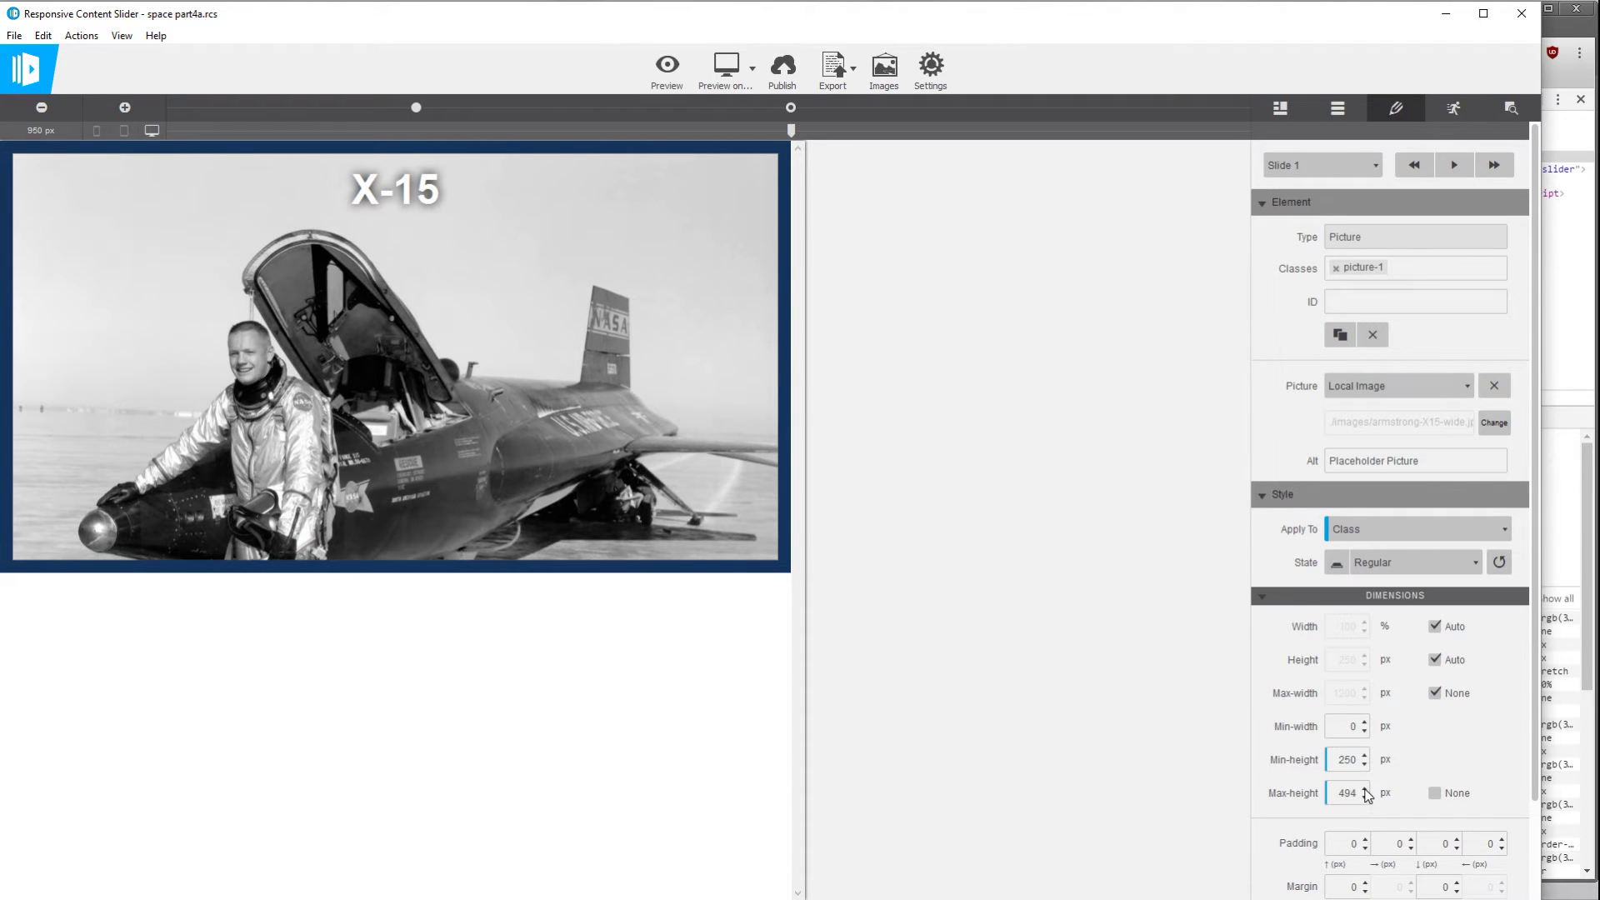
pyautogui.doubleClick(1365, 788)
pyautogui.click(1365, 788)
pyautogui.doubleClick(1365, 789)
pyautogui.click(1365, 789)
pyautogui.click(1365, 789)
pyautogui.doubleClick(1365, 797)
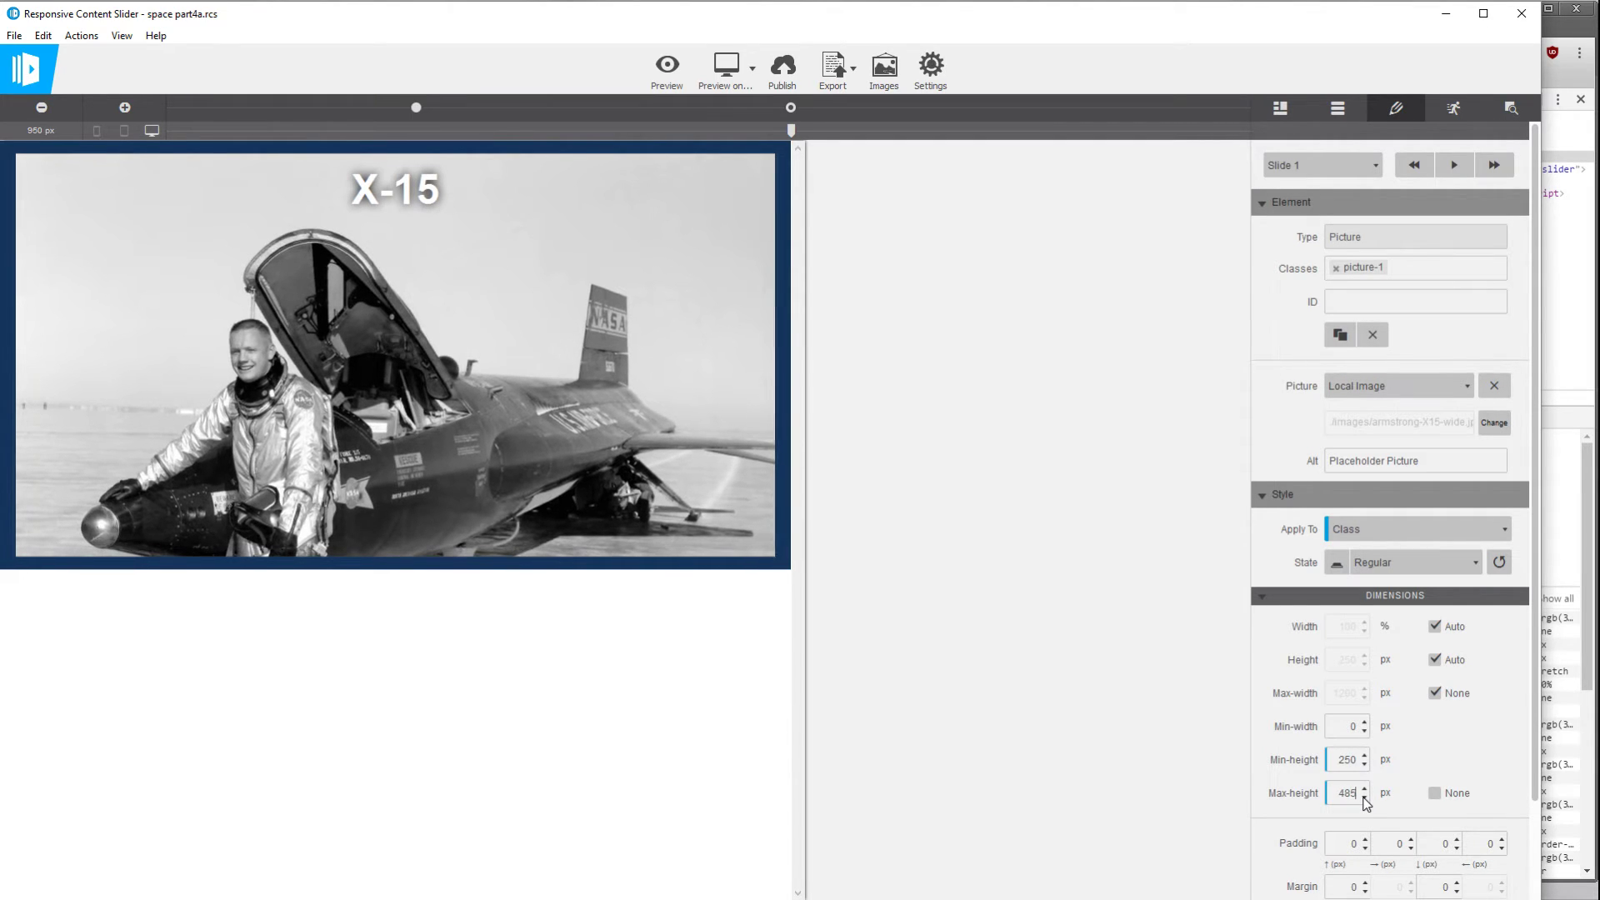
pyautogui.click(1365, 797)
pyautogui.click(1366, 796)
# Settle the X-15 picture's max-height and min-height at 485 px, then narrow the preview to check
pyautogui.doubleClick(1365, 788)
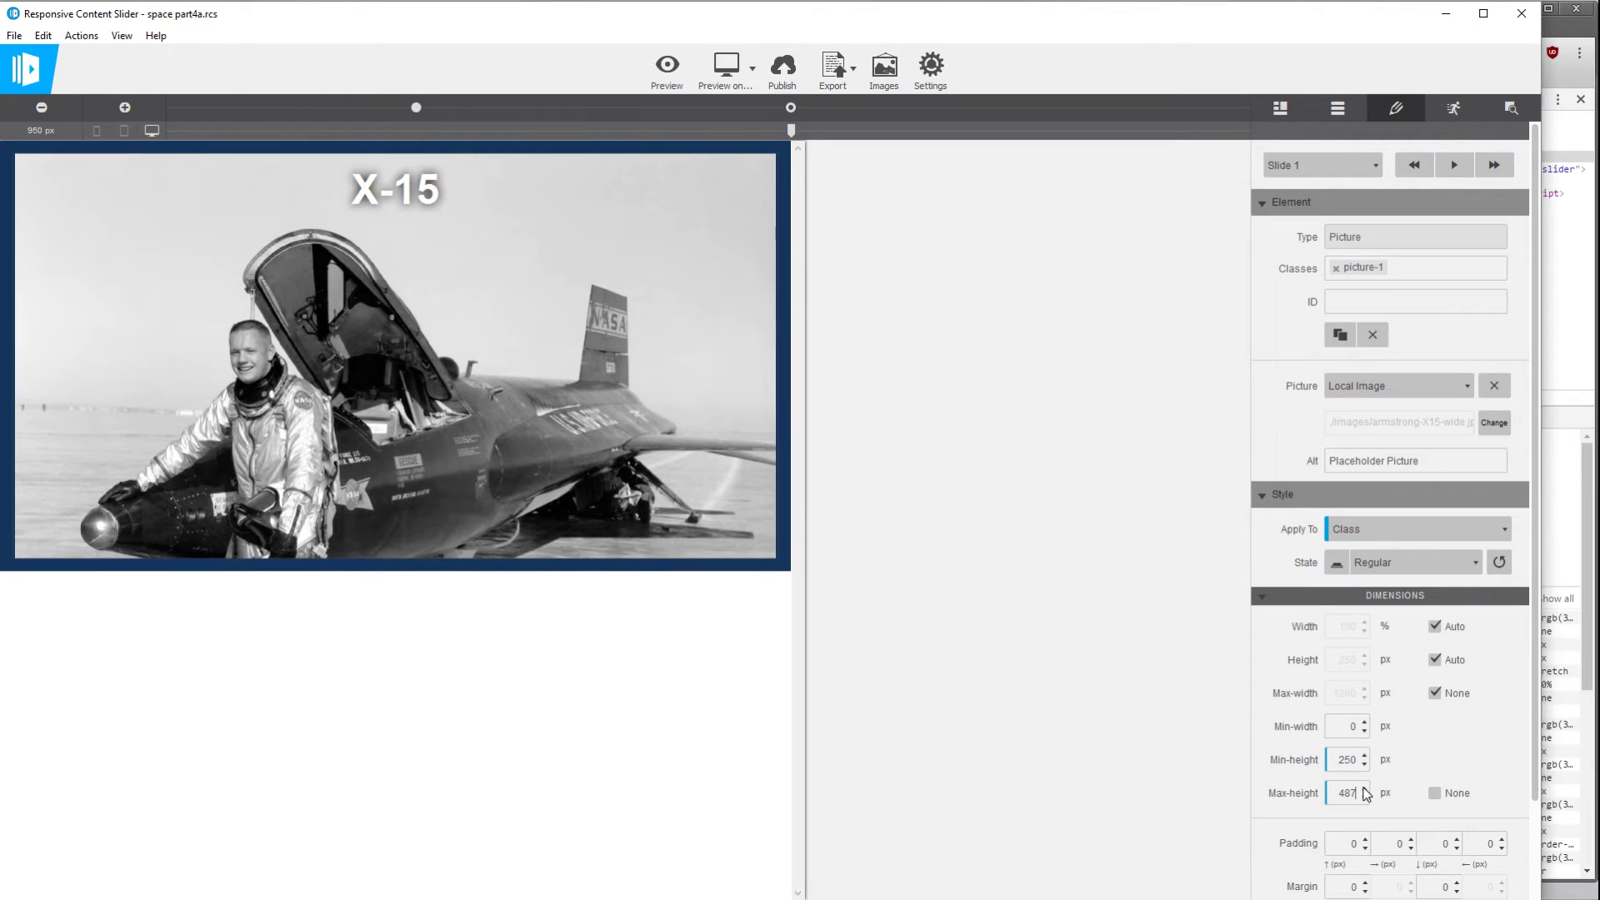
pyautogui.click(1365, 789)
pyautogui.click(1365, 789)
pyautogui.click(1365, 790)
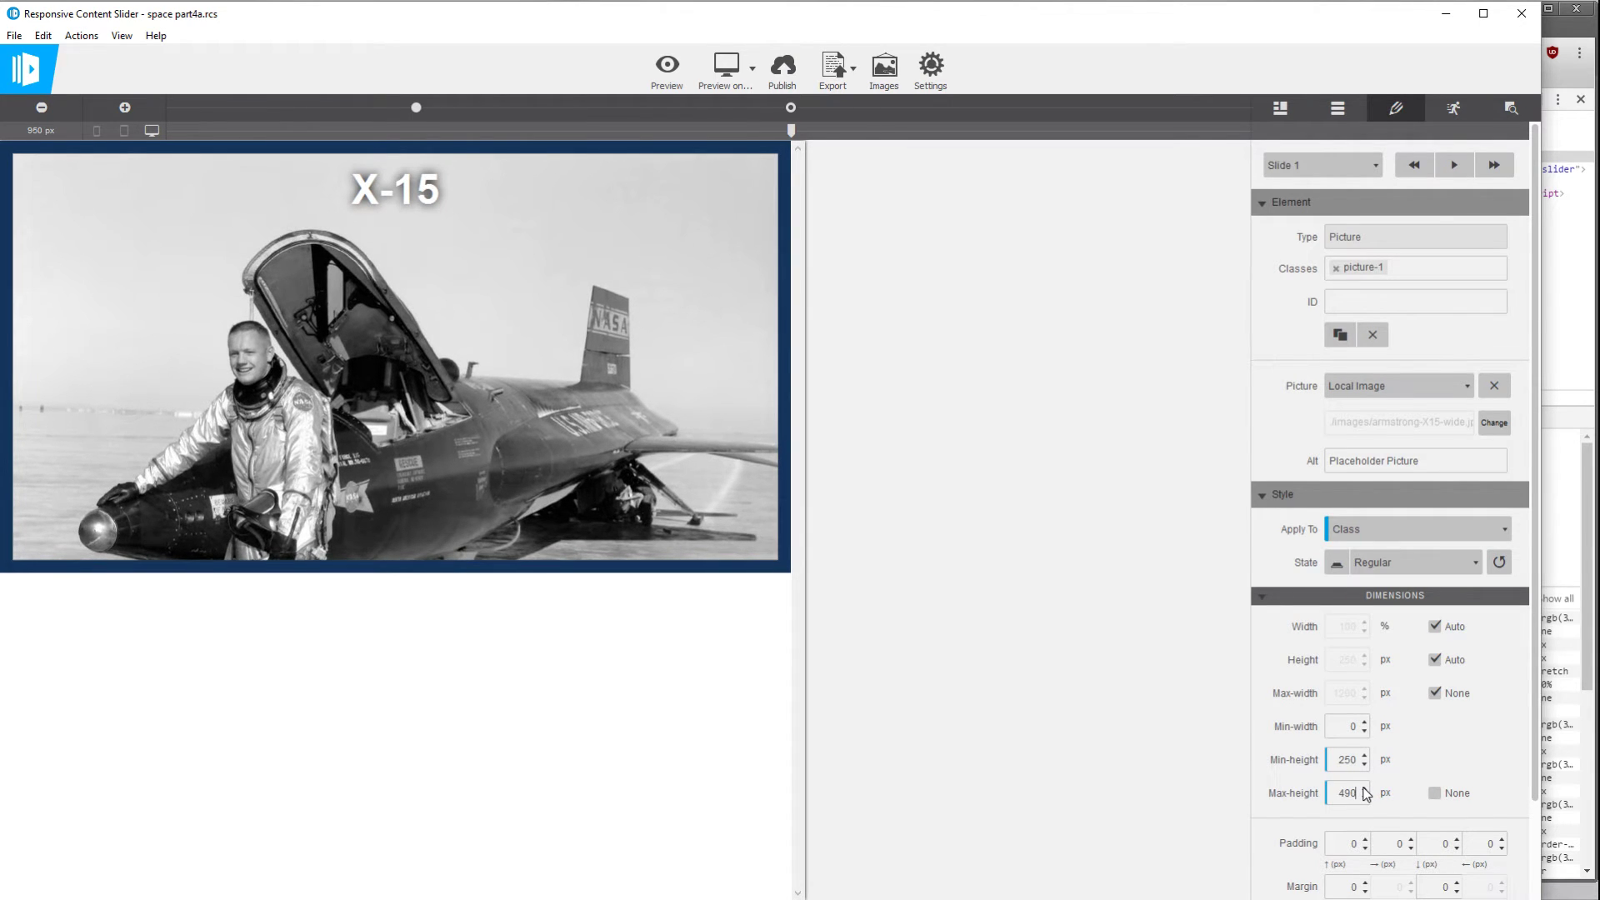
pyautogui.doubleClick(1365, 797)
pyautogui.doubleClick(1365, 797)
pyautogui.click(1365, 798)
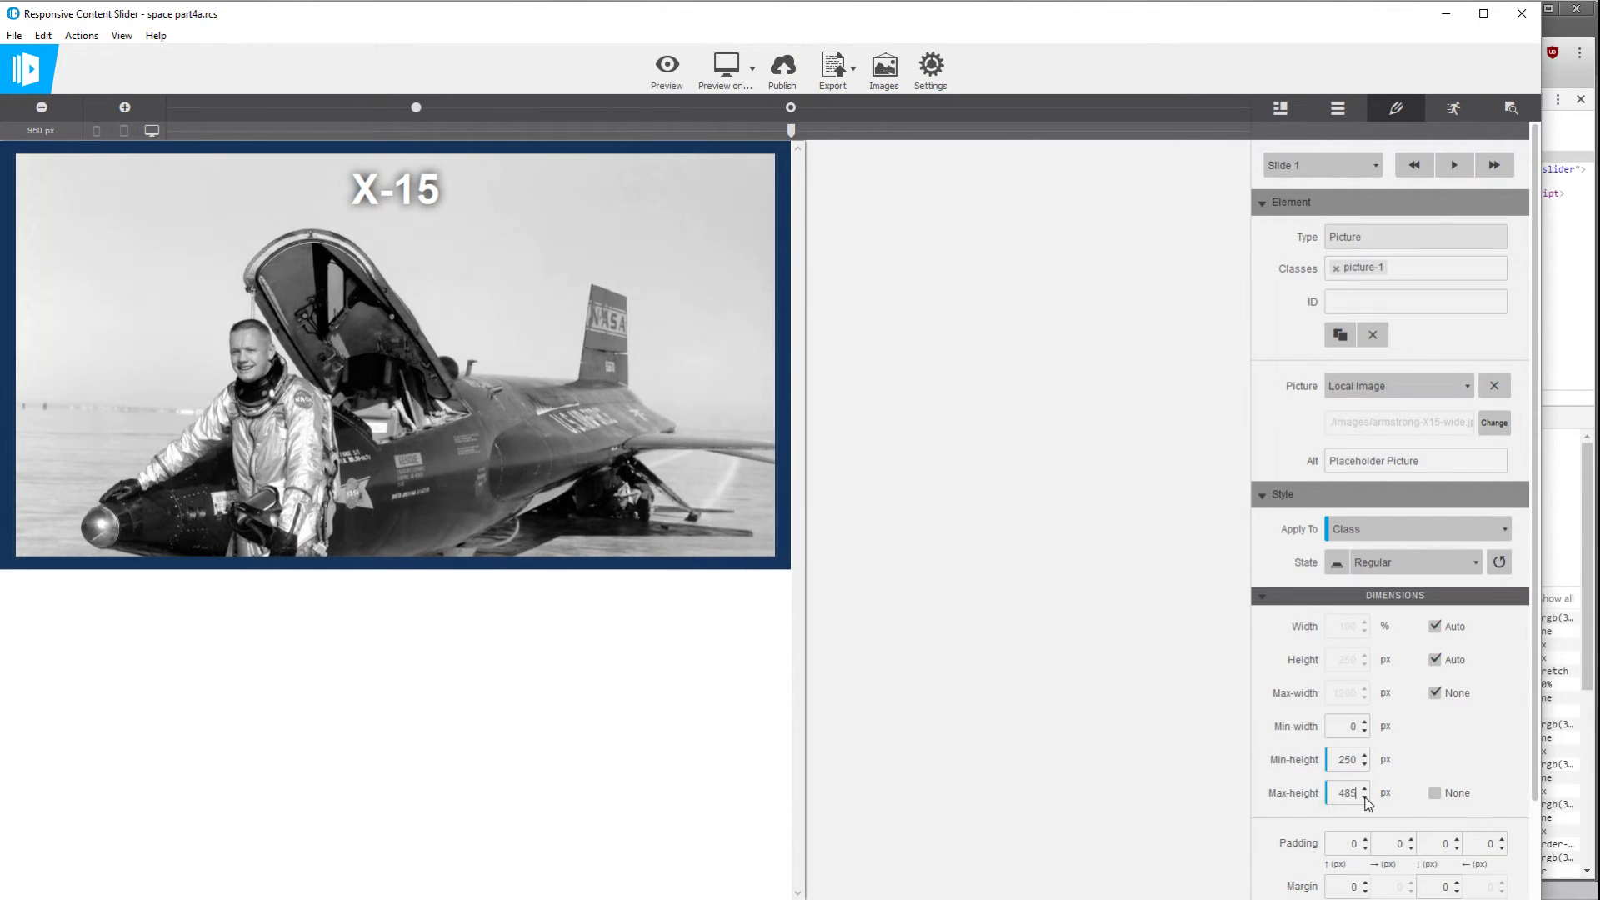
pyautogui.doubleClick(1347, 759)
pyautogui.write('485')
pyautogui.moveTo(792, 130); pyautogui.dragTo(383, 179)
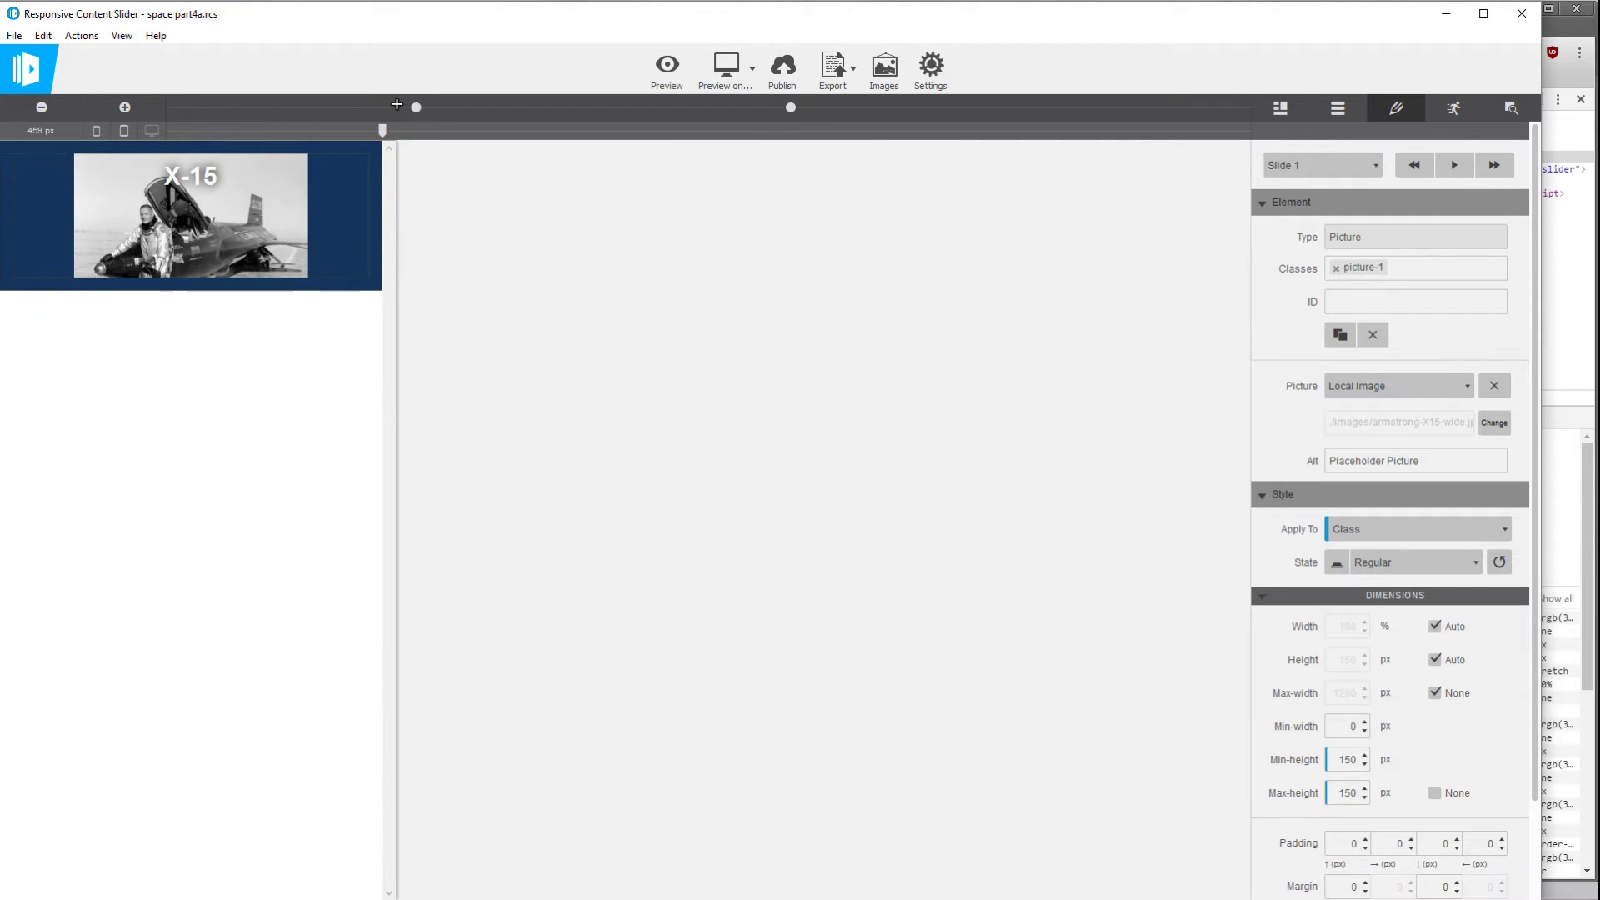
# Select the X-15 slide container and give it a 180 px minimum height at the narrow width
pyautogui.click(348, 291)
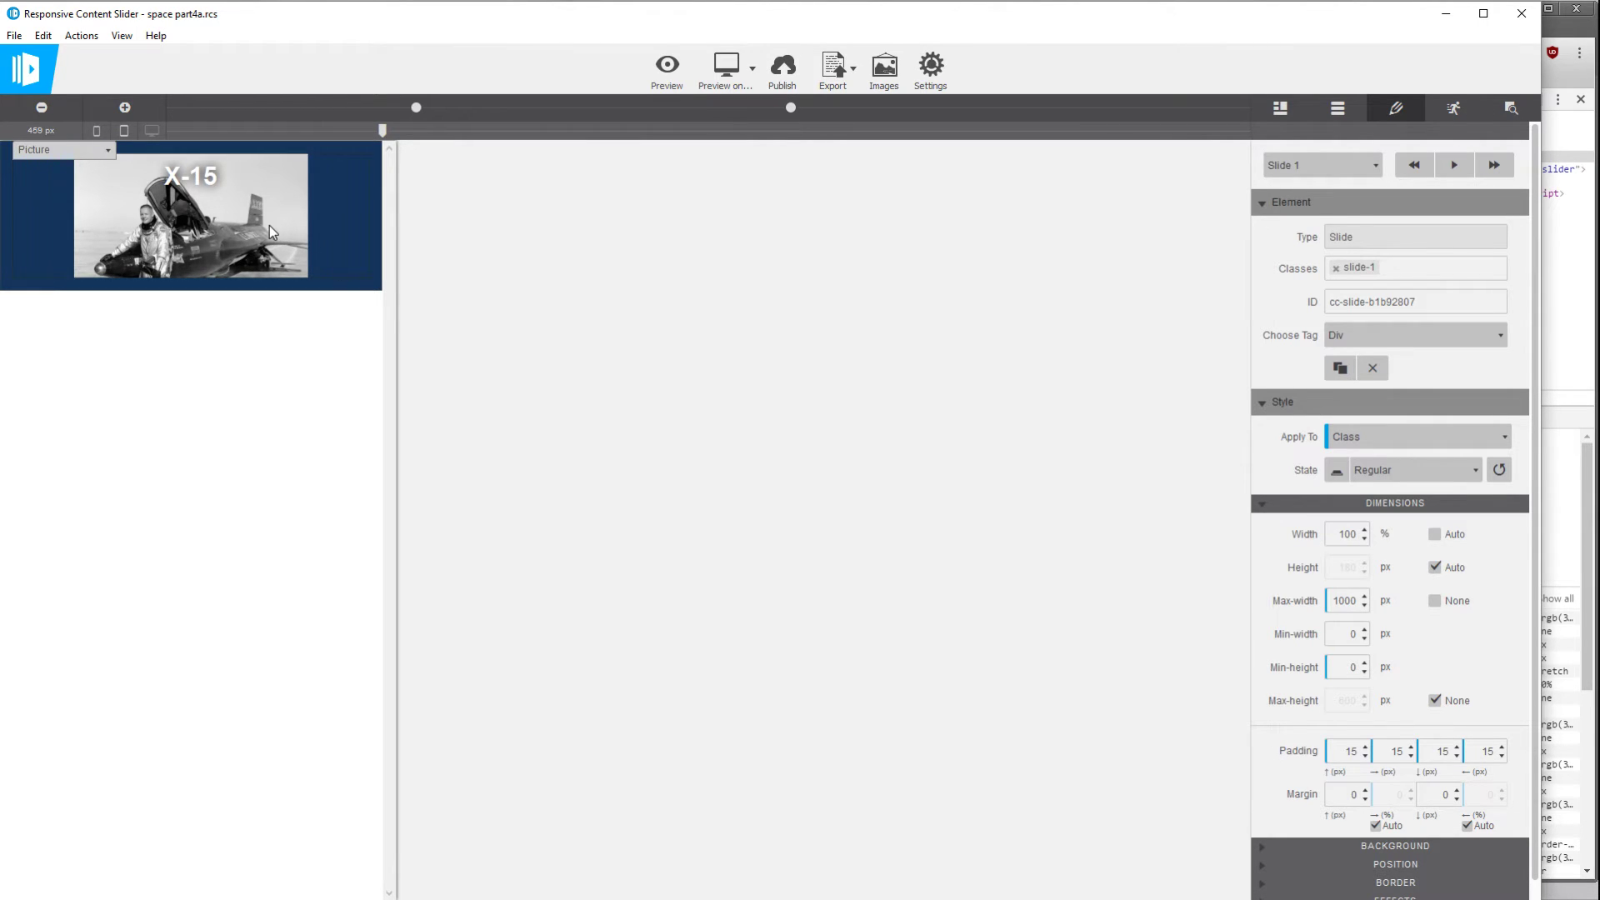
pyautogui.click(268, 225)
pyautogui.click(344, 293)
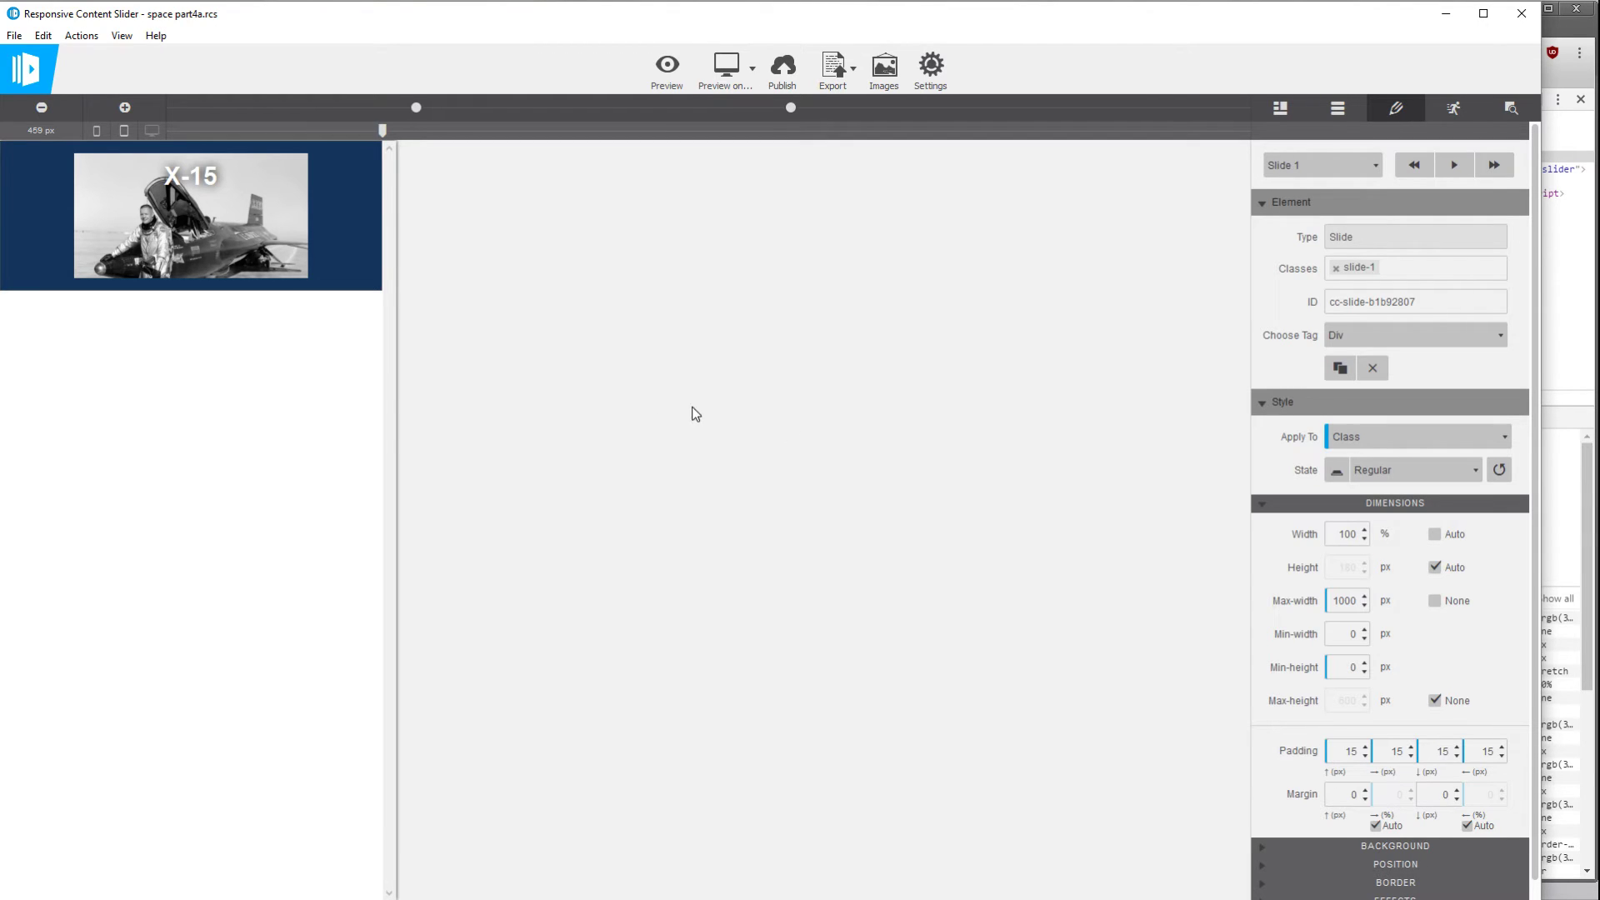
pyautogui.click(271, 220)
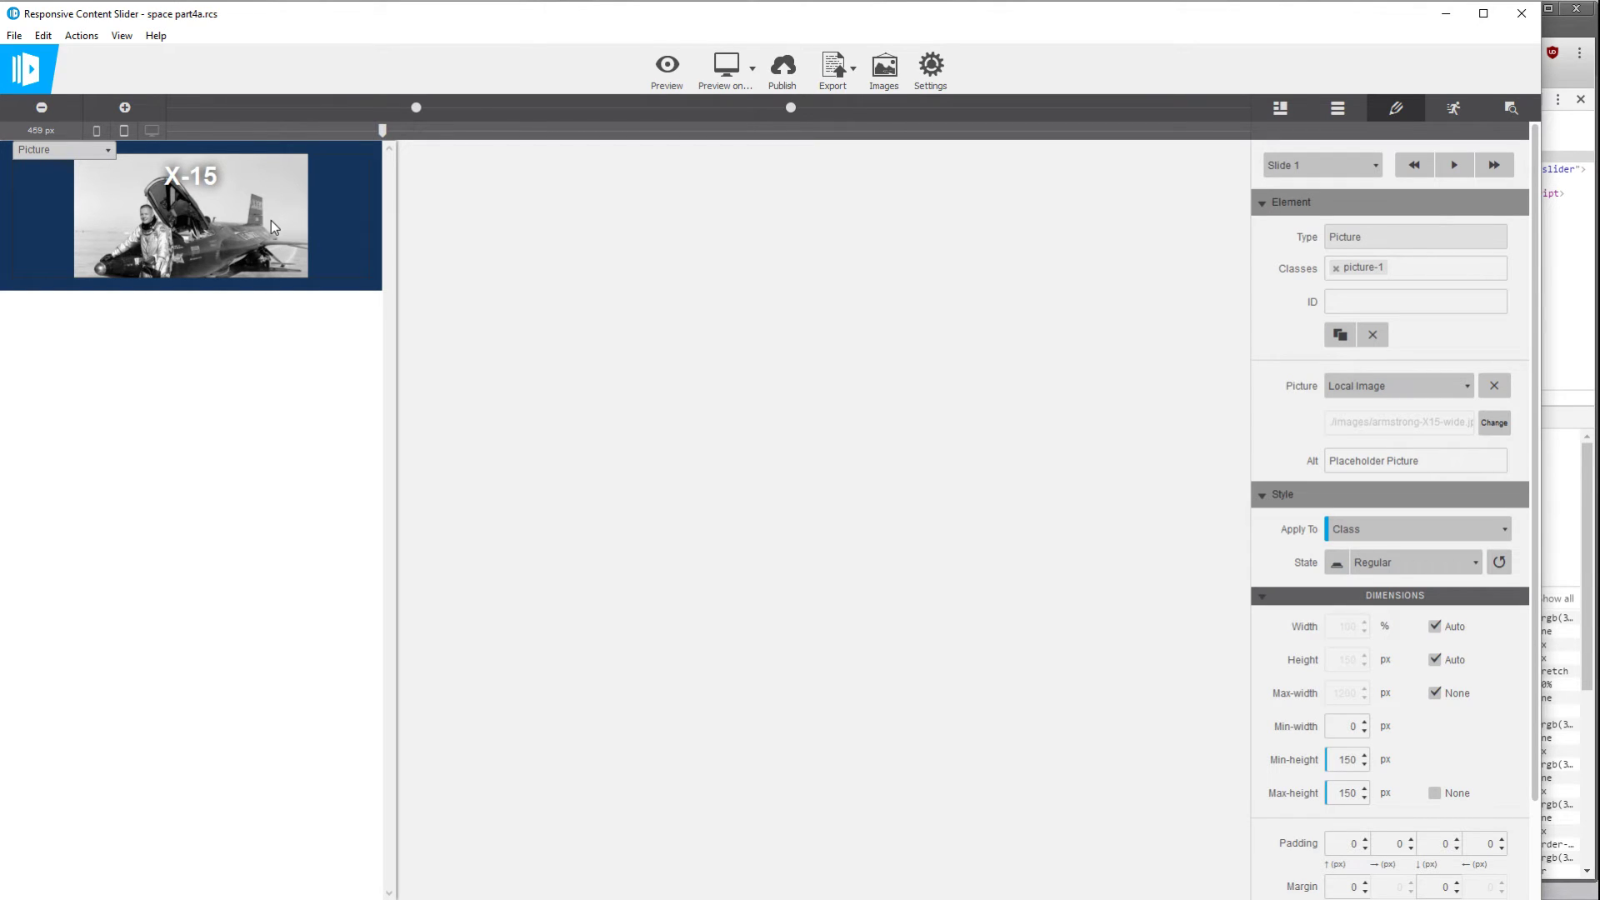
pyautogui.click(297, 286)
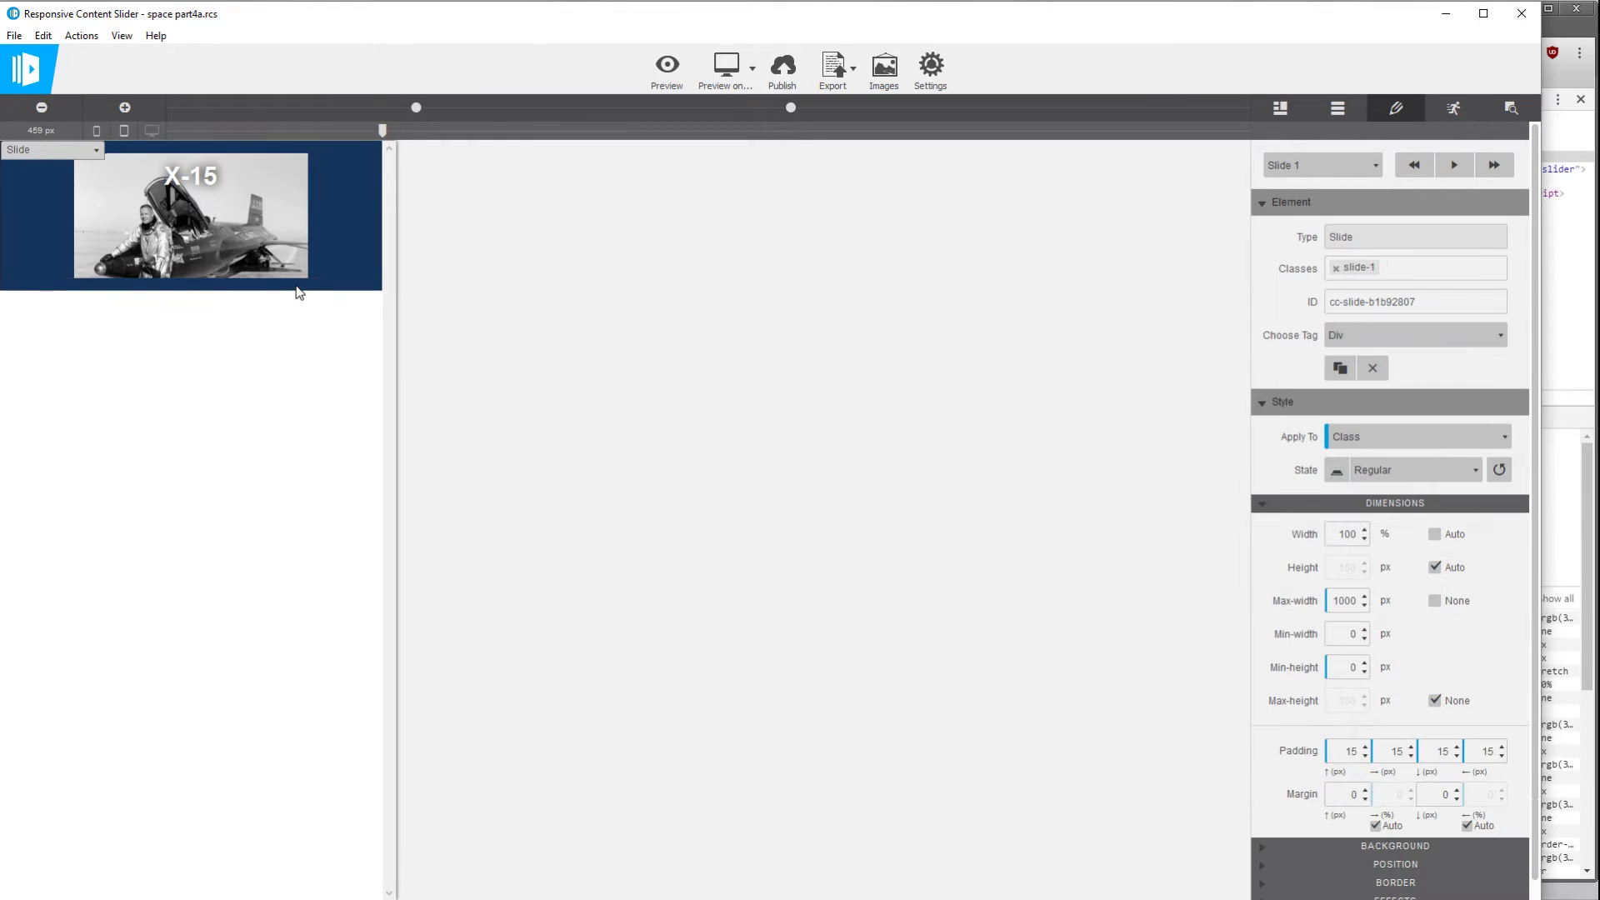
pyautogui.doubleClick(1351, 668)
pyautogui.write('180')
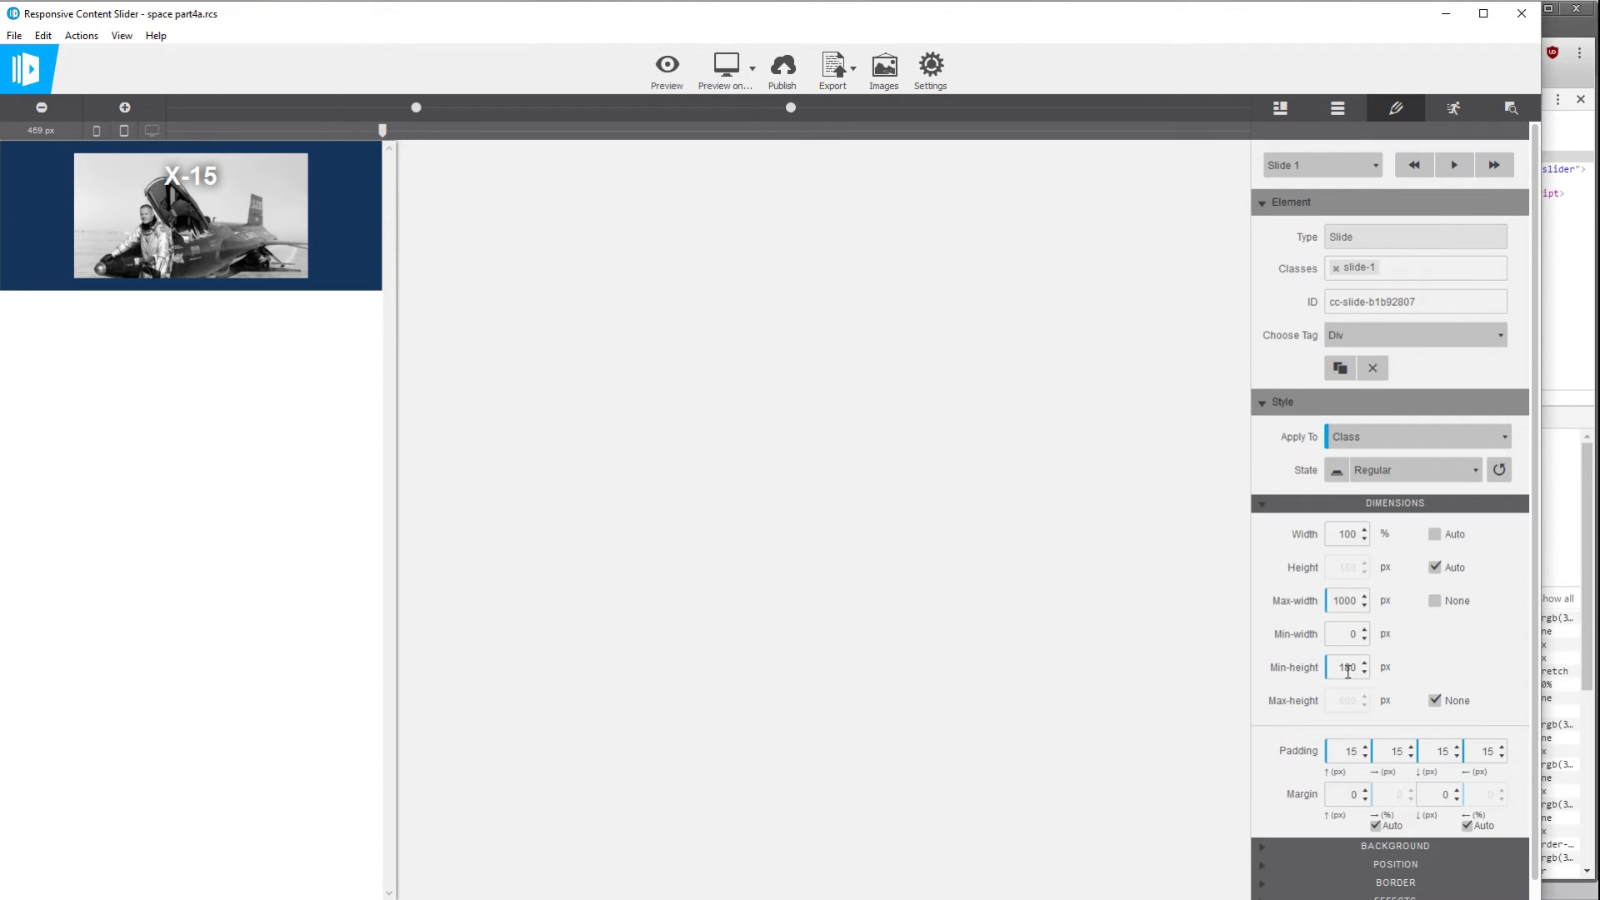
# At the middle breakpoint, set the slide's minimum height to 280 px
pyautogui.moveTo(384, 131); pyautogui.dragTo(469, 132)
pyautogui.click(382, 317)
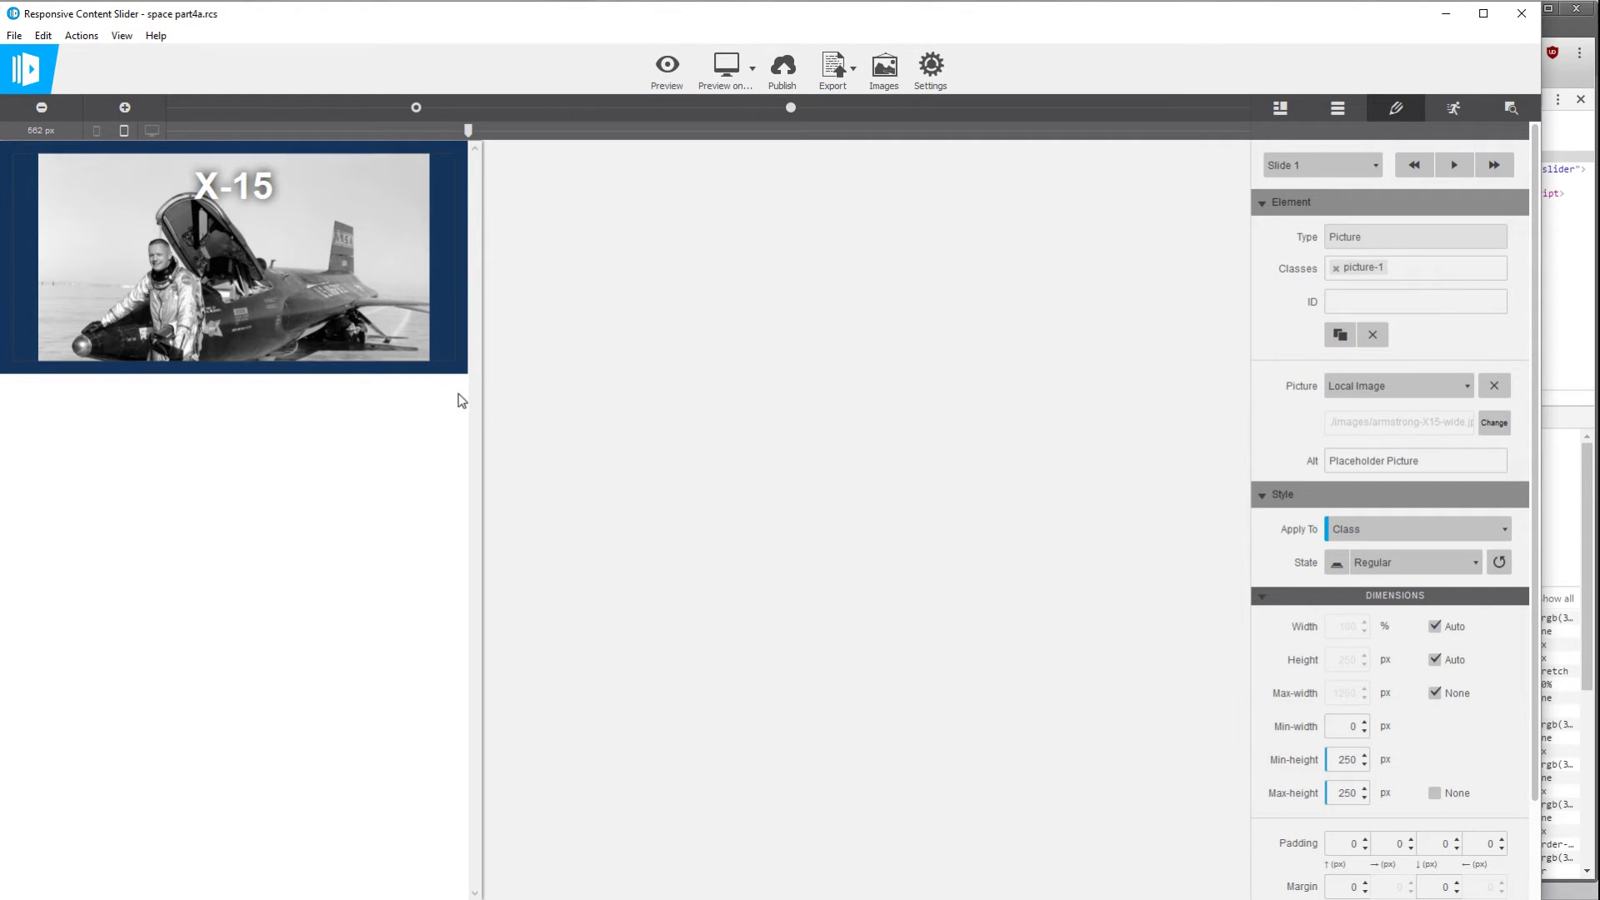
pyautogui.click(406, 373)
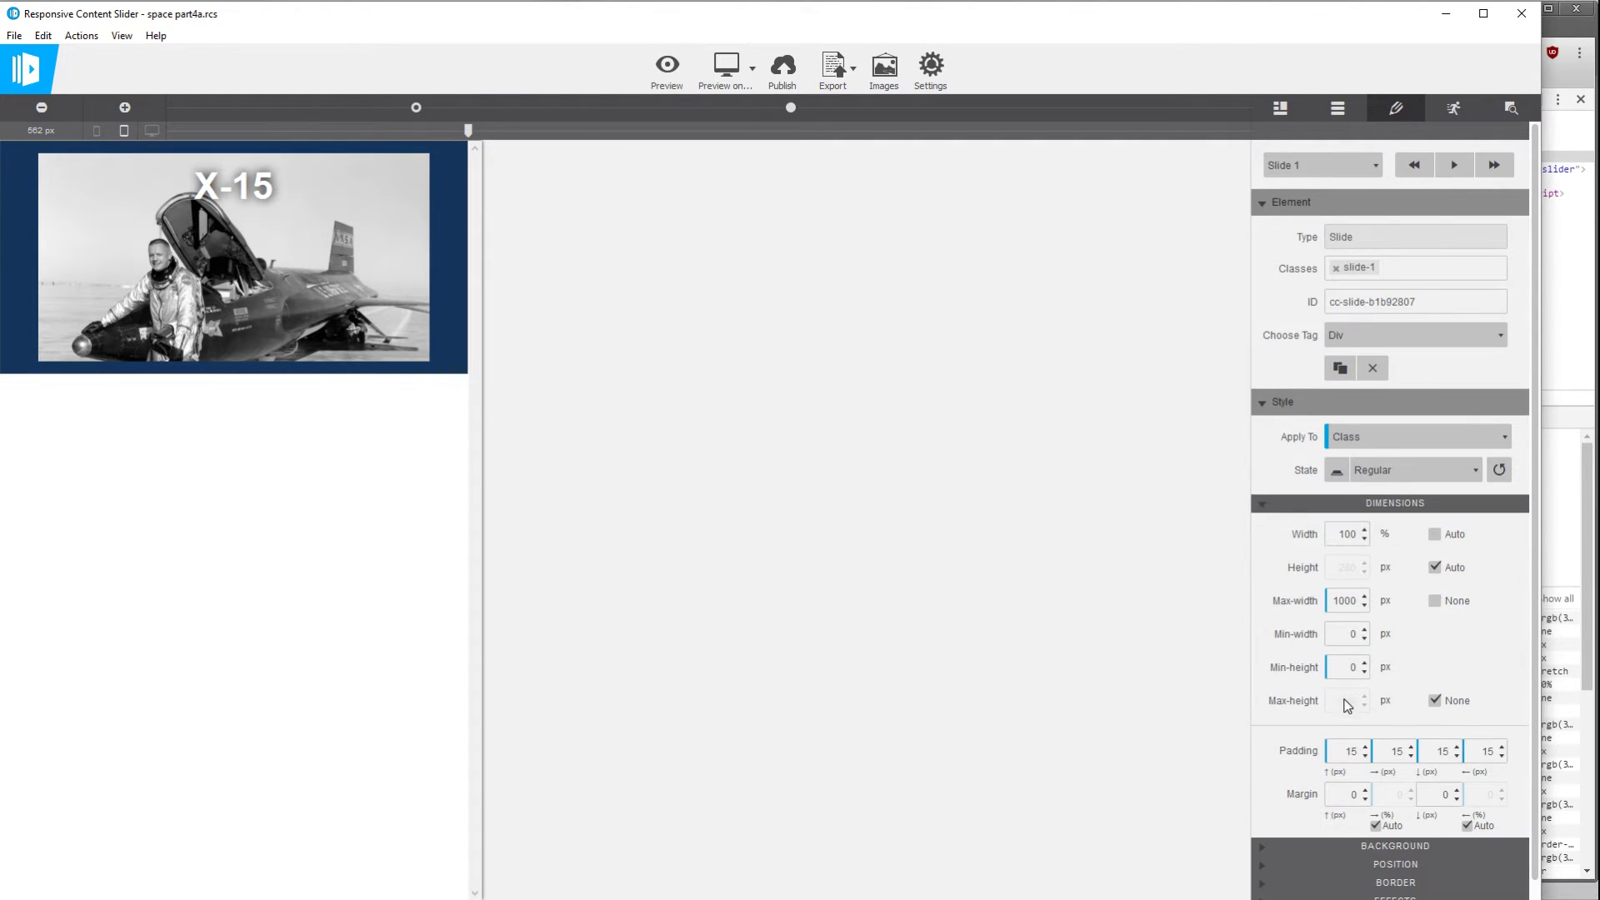
pyautogui.doubleClick(1341, 667)
pyautogui.write('28')
# At the widest breakpoint, set the slide's minimum height to 515 px
pyautogui.moveTo(468, 132); pyautogui.dragTo(820, 141)
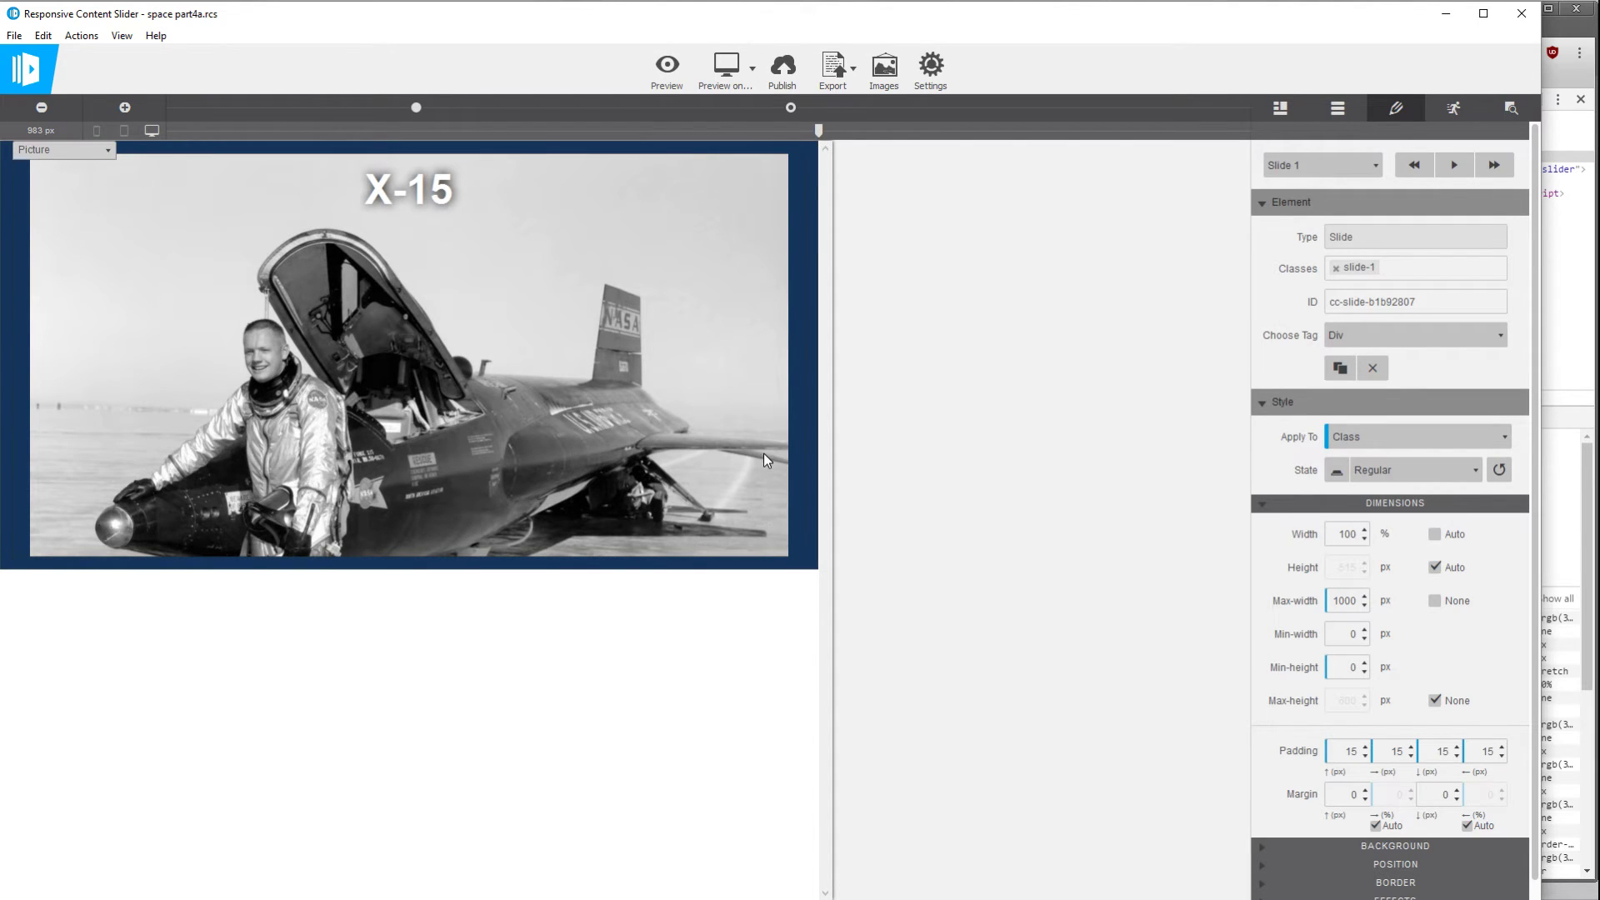
pyautogui.click(671, 456)
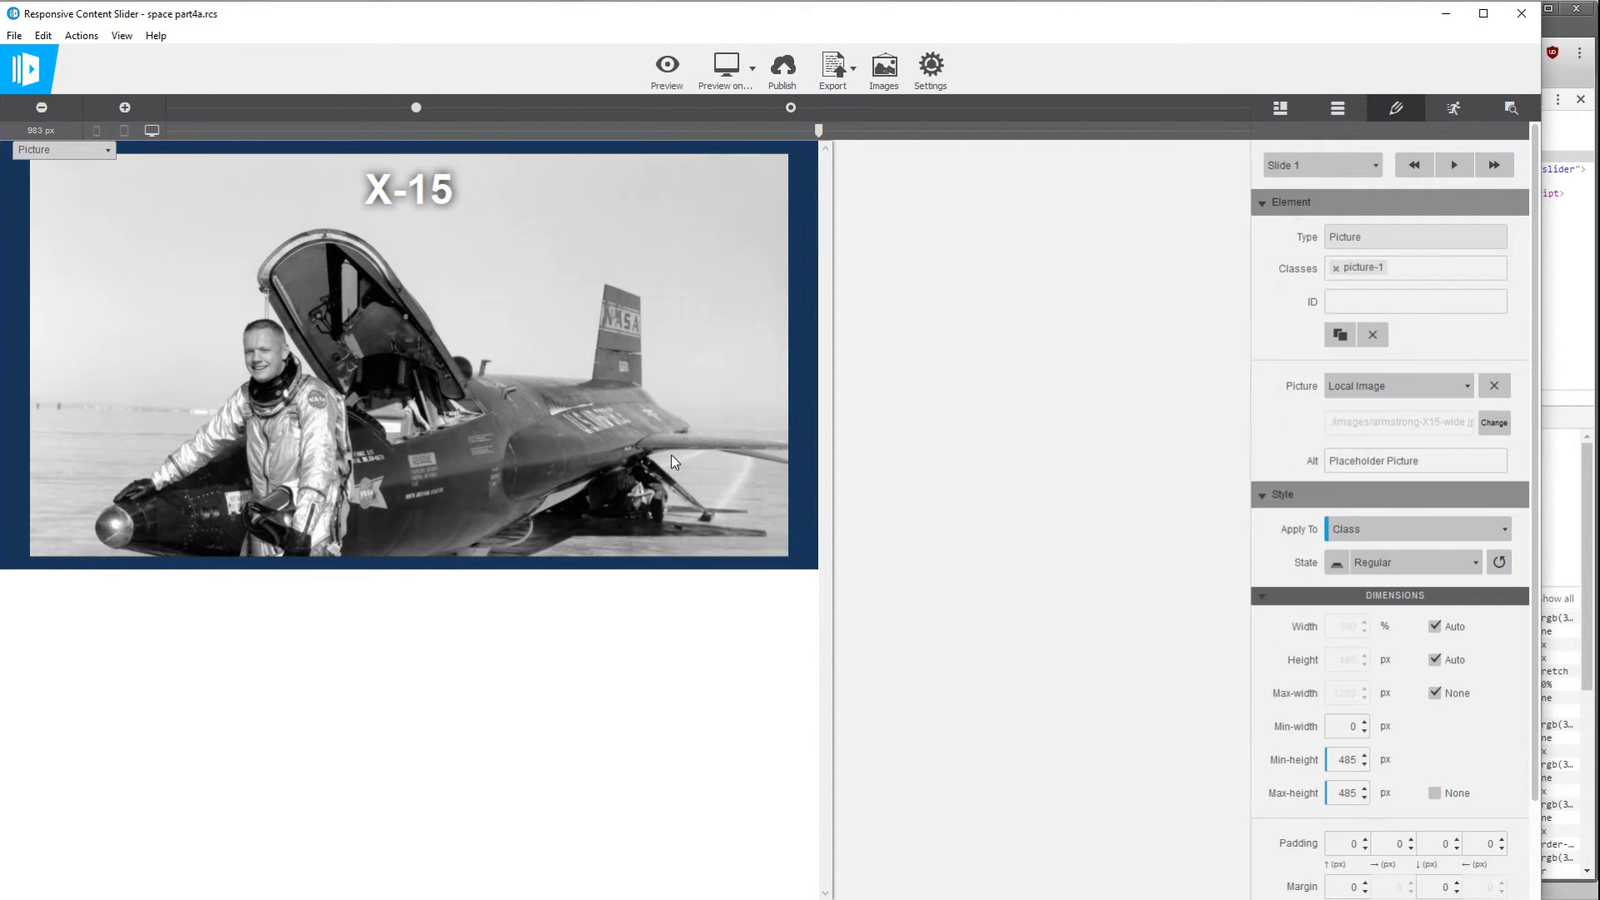
pyautogui.click(717, 570)
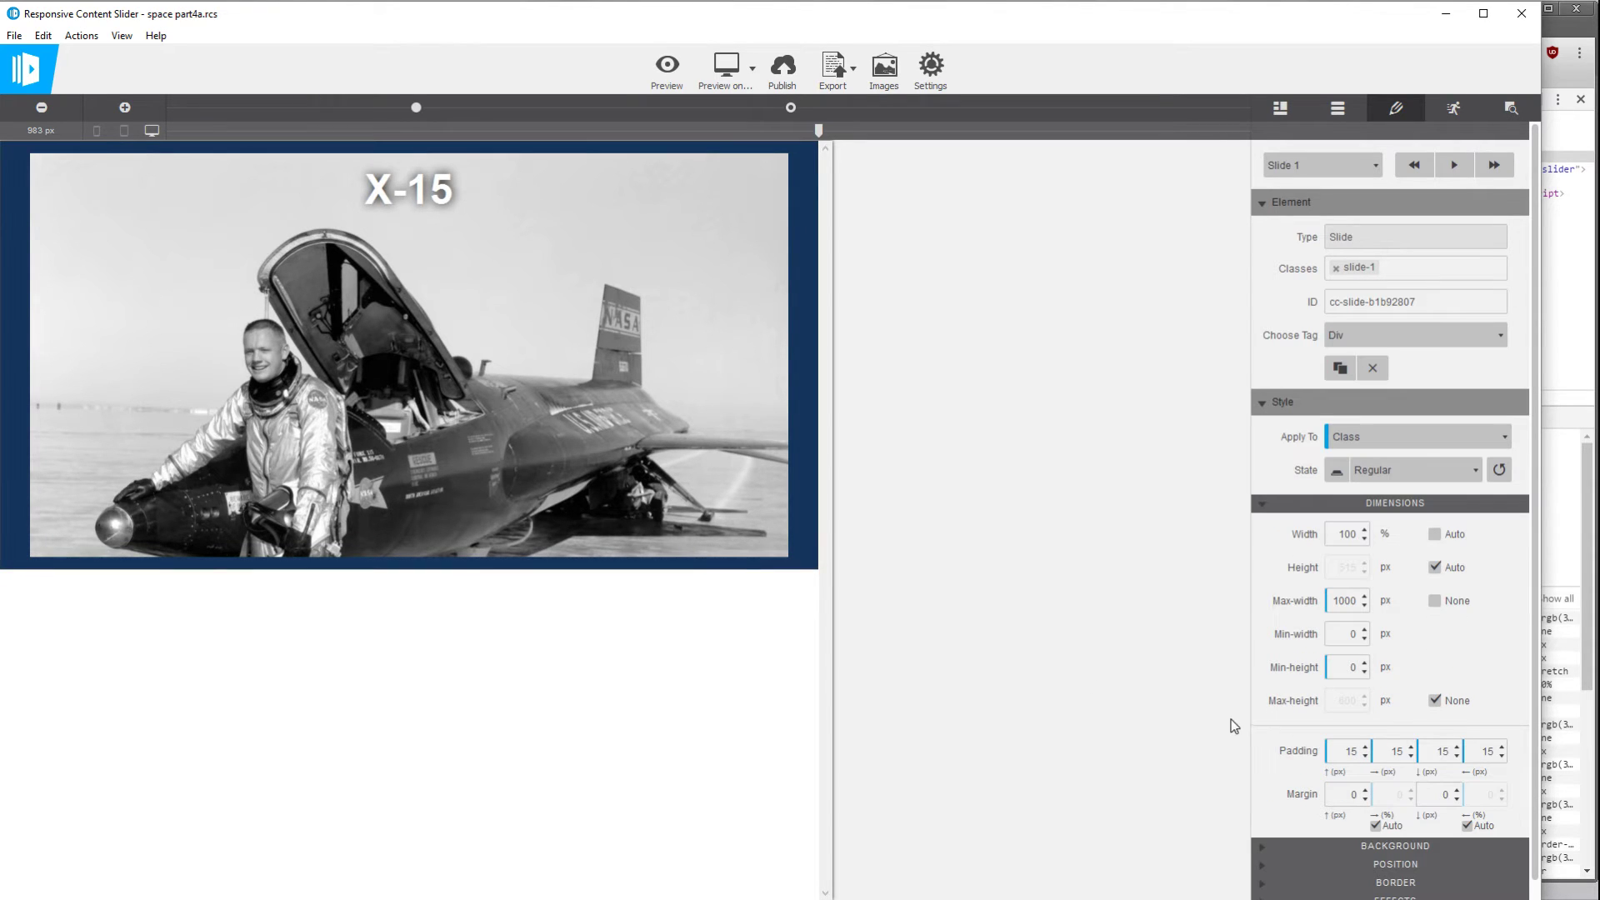
pyautogui.doubleClick(1350, 668)
pyautogui.write('515')
# Narrow the preview to about 479 px and switch to the On the Moon slide
pyautogui.moveTo(820, 130); pyautogui.dragTo(399, 130)
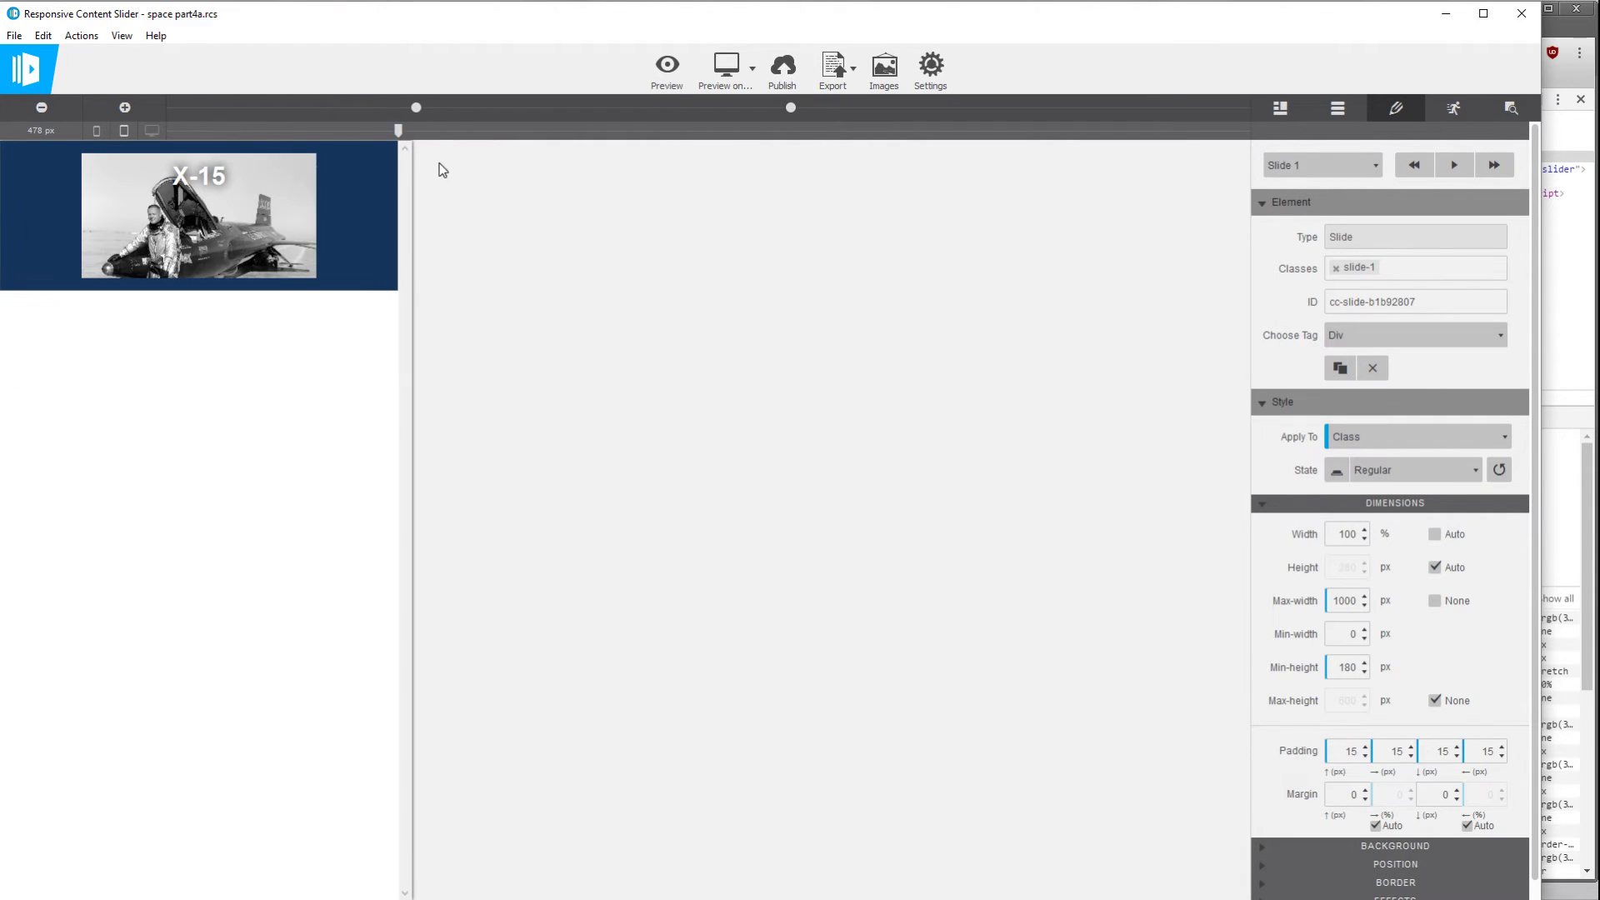
pyautogui.click(367, 265)
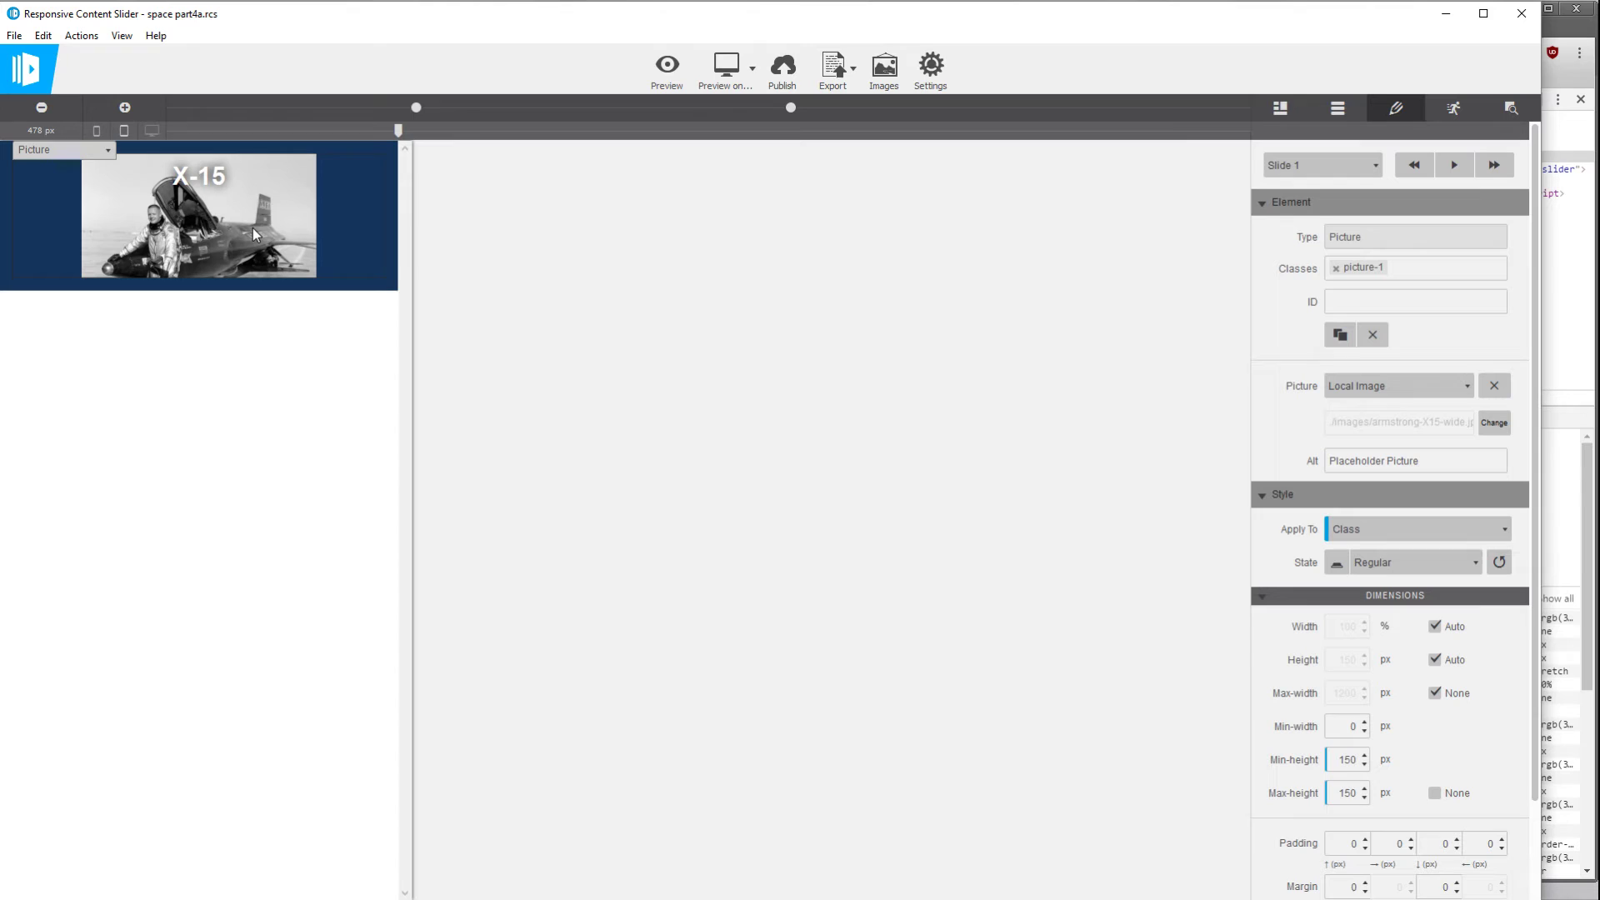
pyautogui.click(1350, 166)
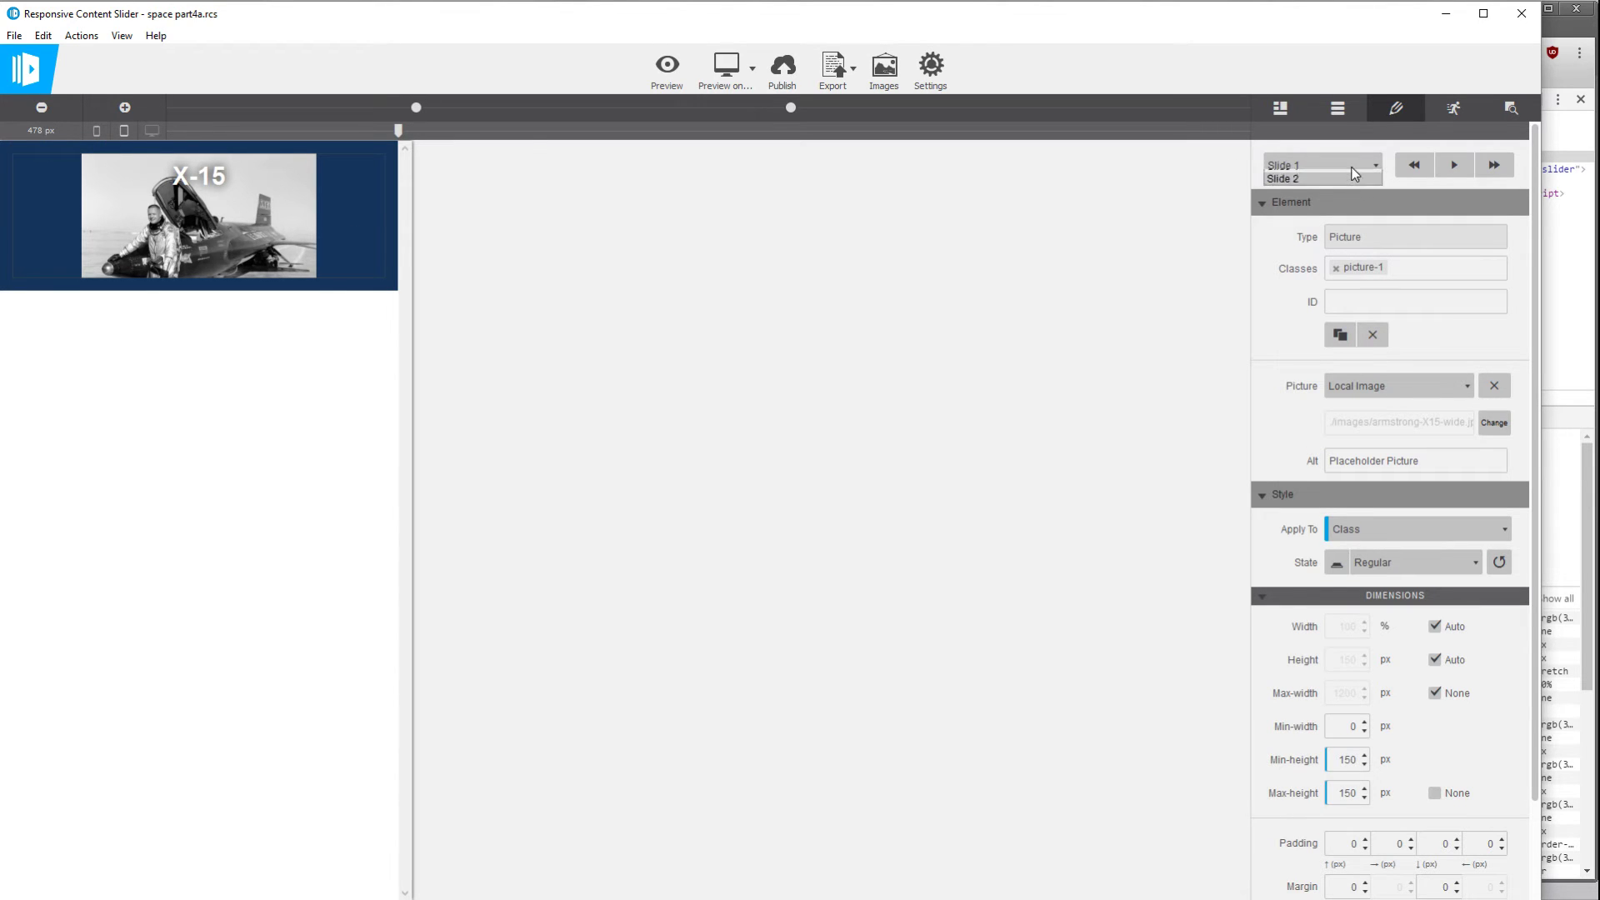
pyautogui.click(1350, 189)
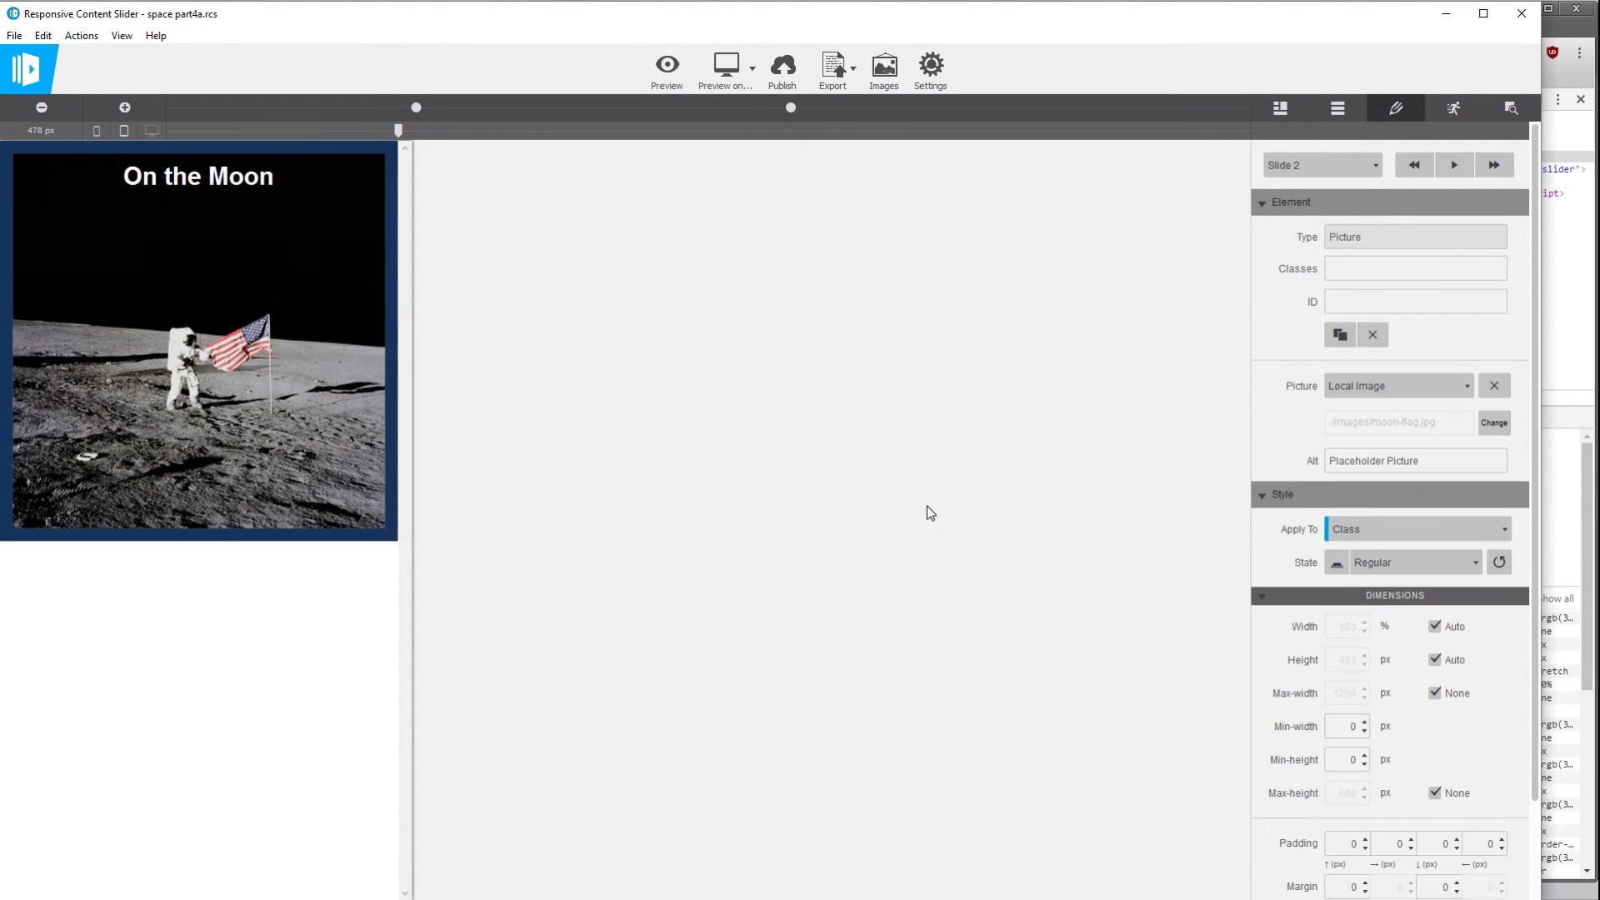
# Give the moon picture a min-width, min-height and max-height of 150 px
pyautogui.click(1365, 722)
pyautogui.write('50')
pyautogui.press('Tab')
pyautogui.write('150')
pyautogui.click(1434, 793)
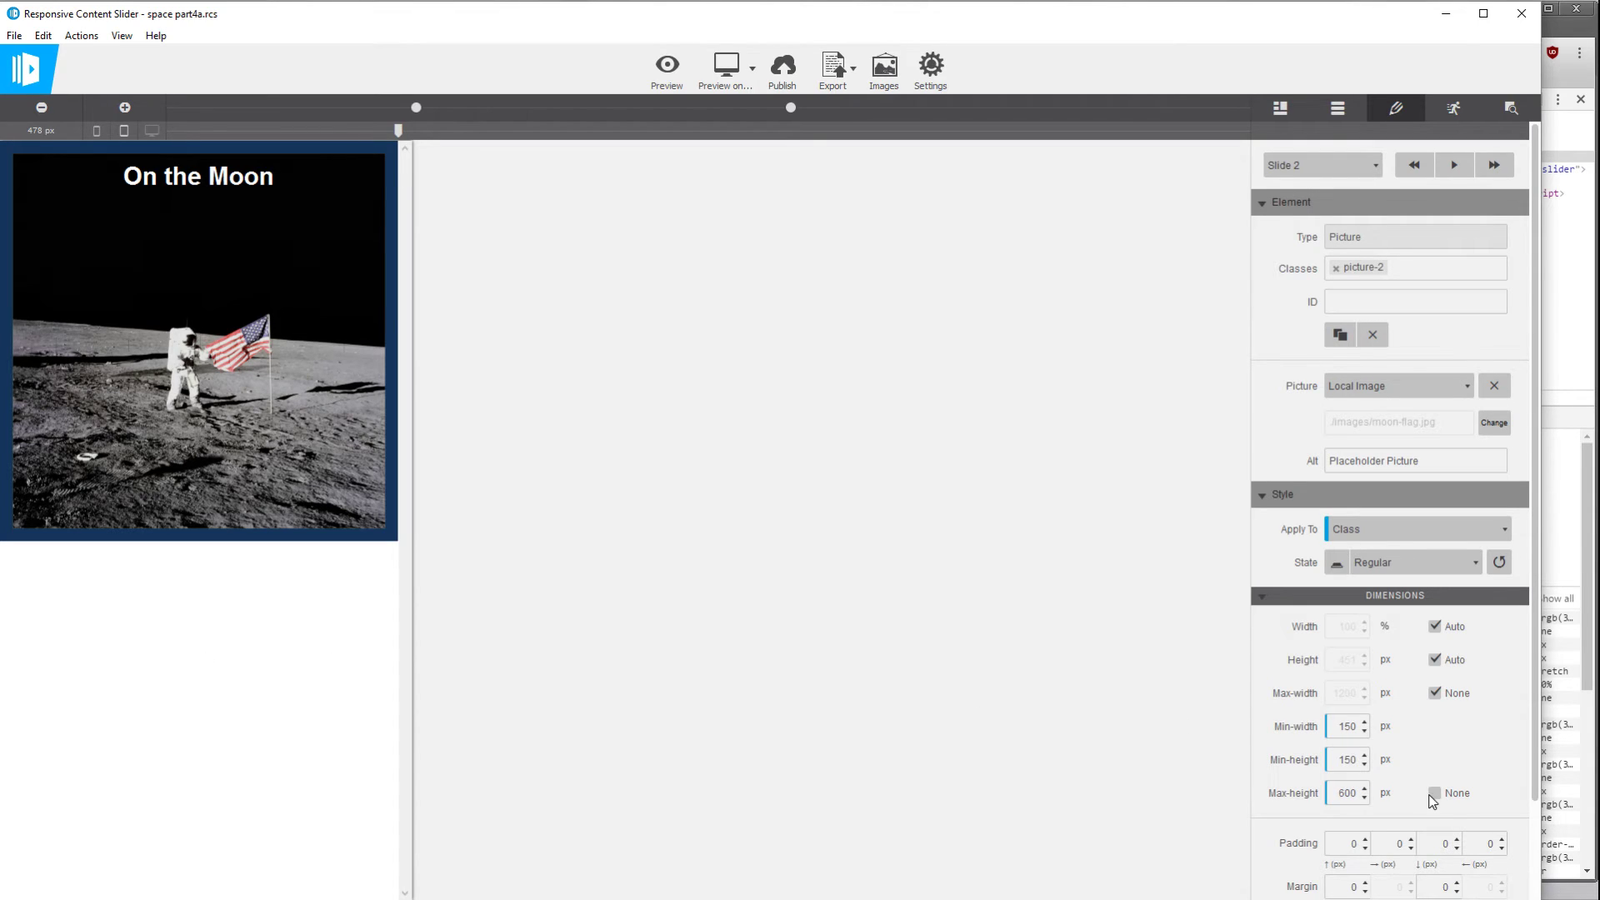
pyautogui.moveTo(1339, 730); pyautogui.dragTo(1372, 734)
pyautogui.click(1372, 733)
pyautogui.doubleClick(1347, 793)
pyautogui.write('150')
pyautogui.moveTo(1339, 727); pyautogui.dragTo(1373, 726)
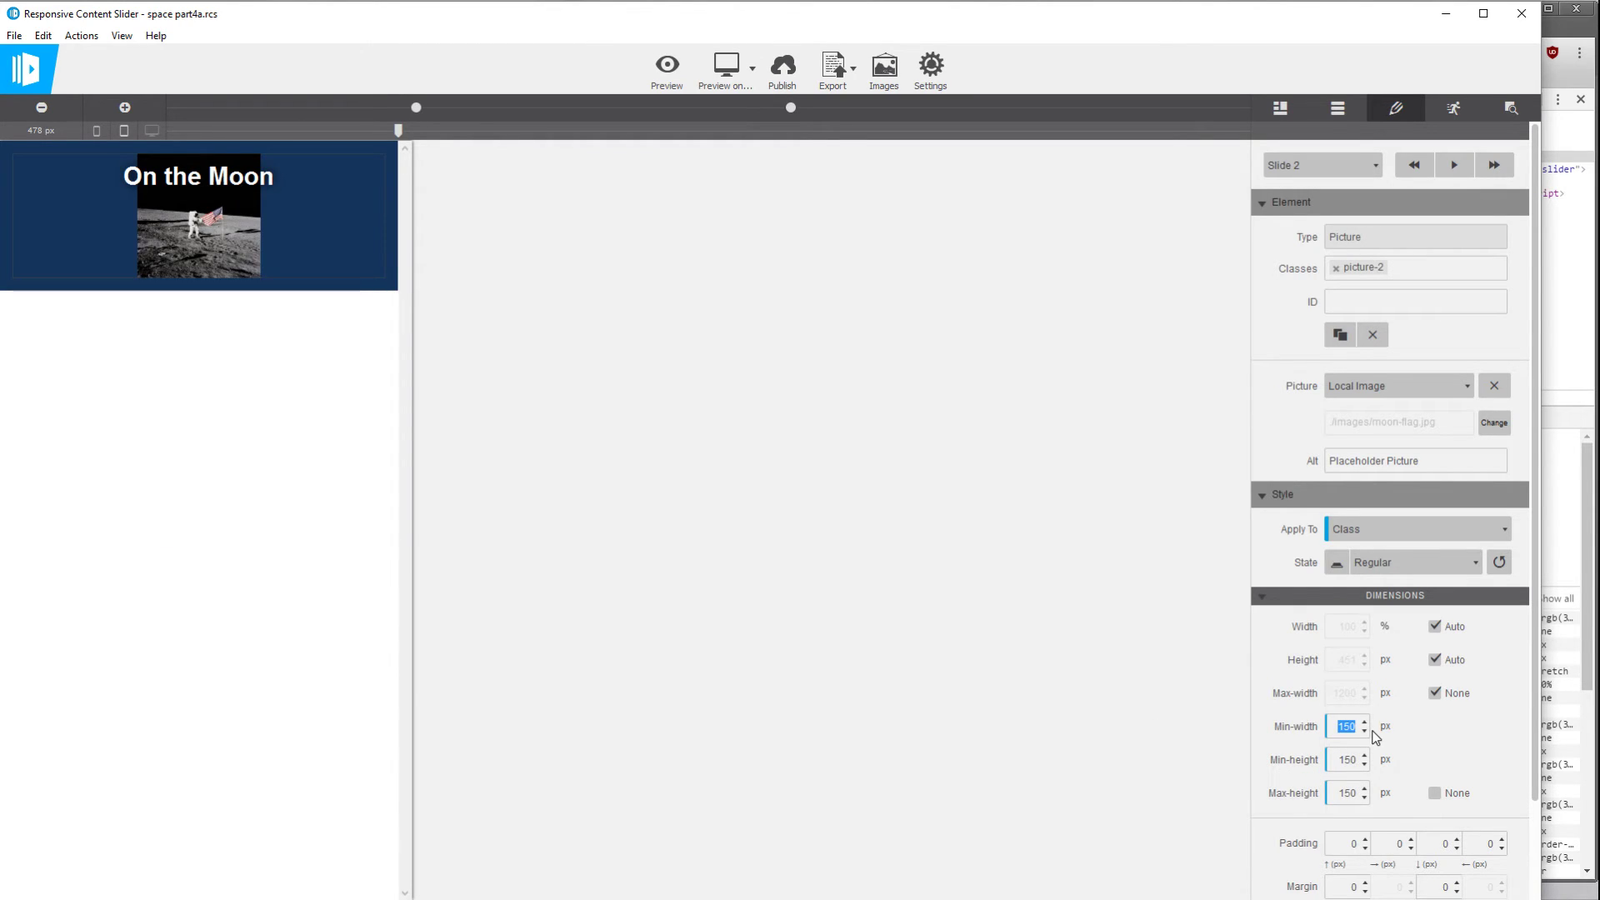
pyautogui.click(1053, 676)
# Widen the preview to the middle breakpoint, check the X-15 picture, then select the moon picture
pyautogui.moveTo(409, 145); pyautogui.dragTo(573, 145)
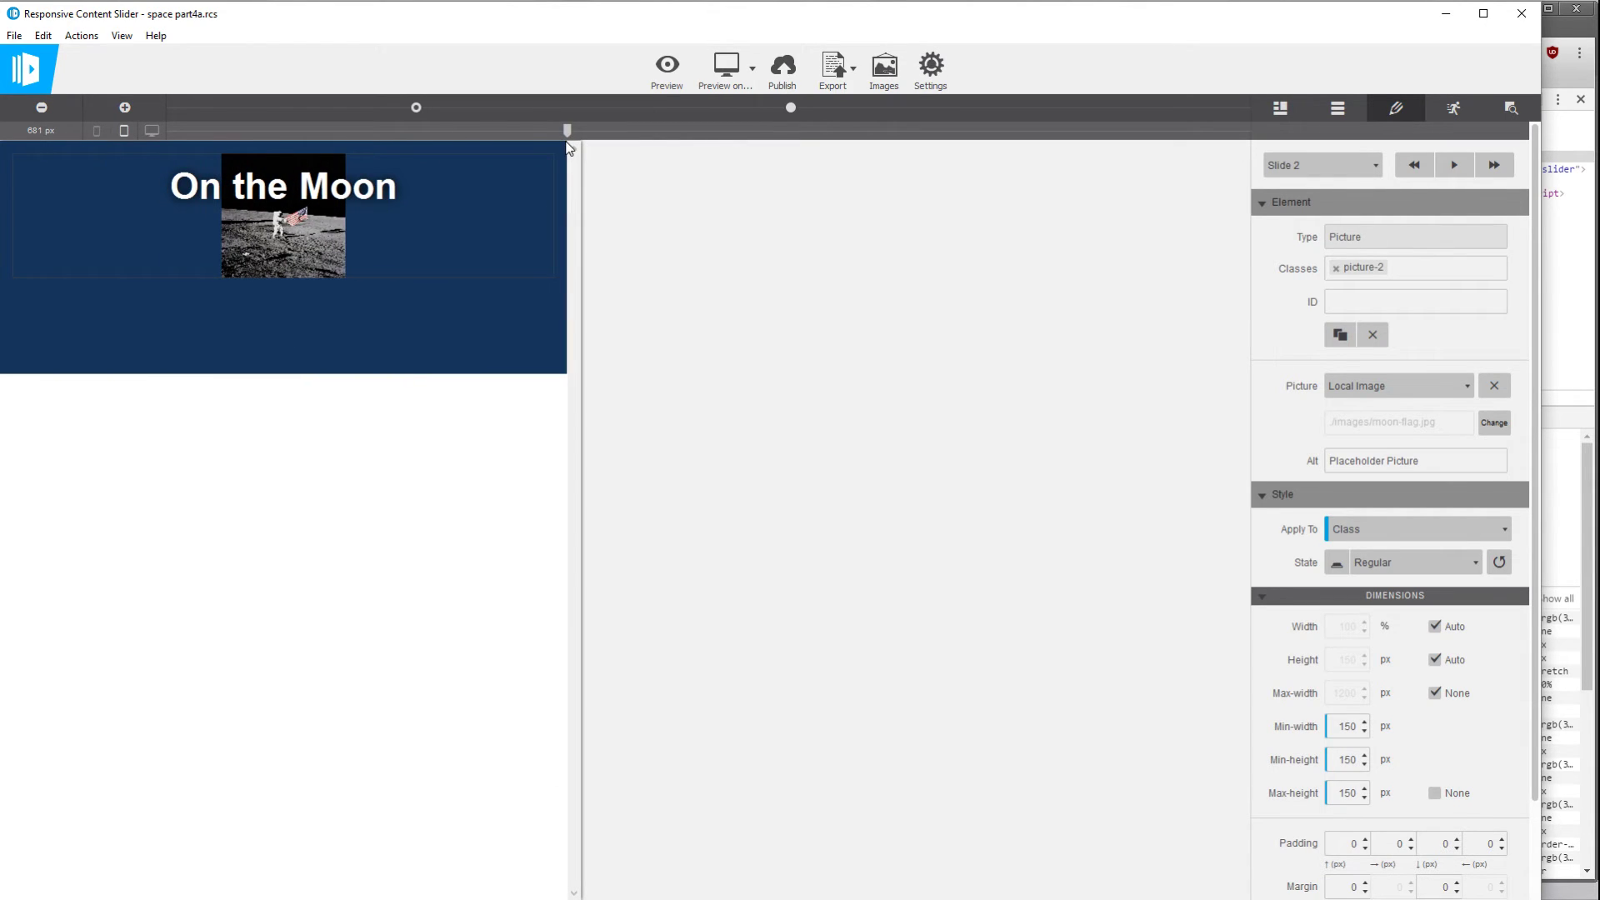
pyautogui.click(1316, 171)
pyautogui.click(1313, 183)
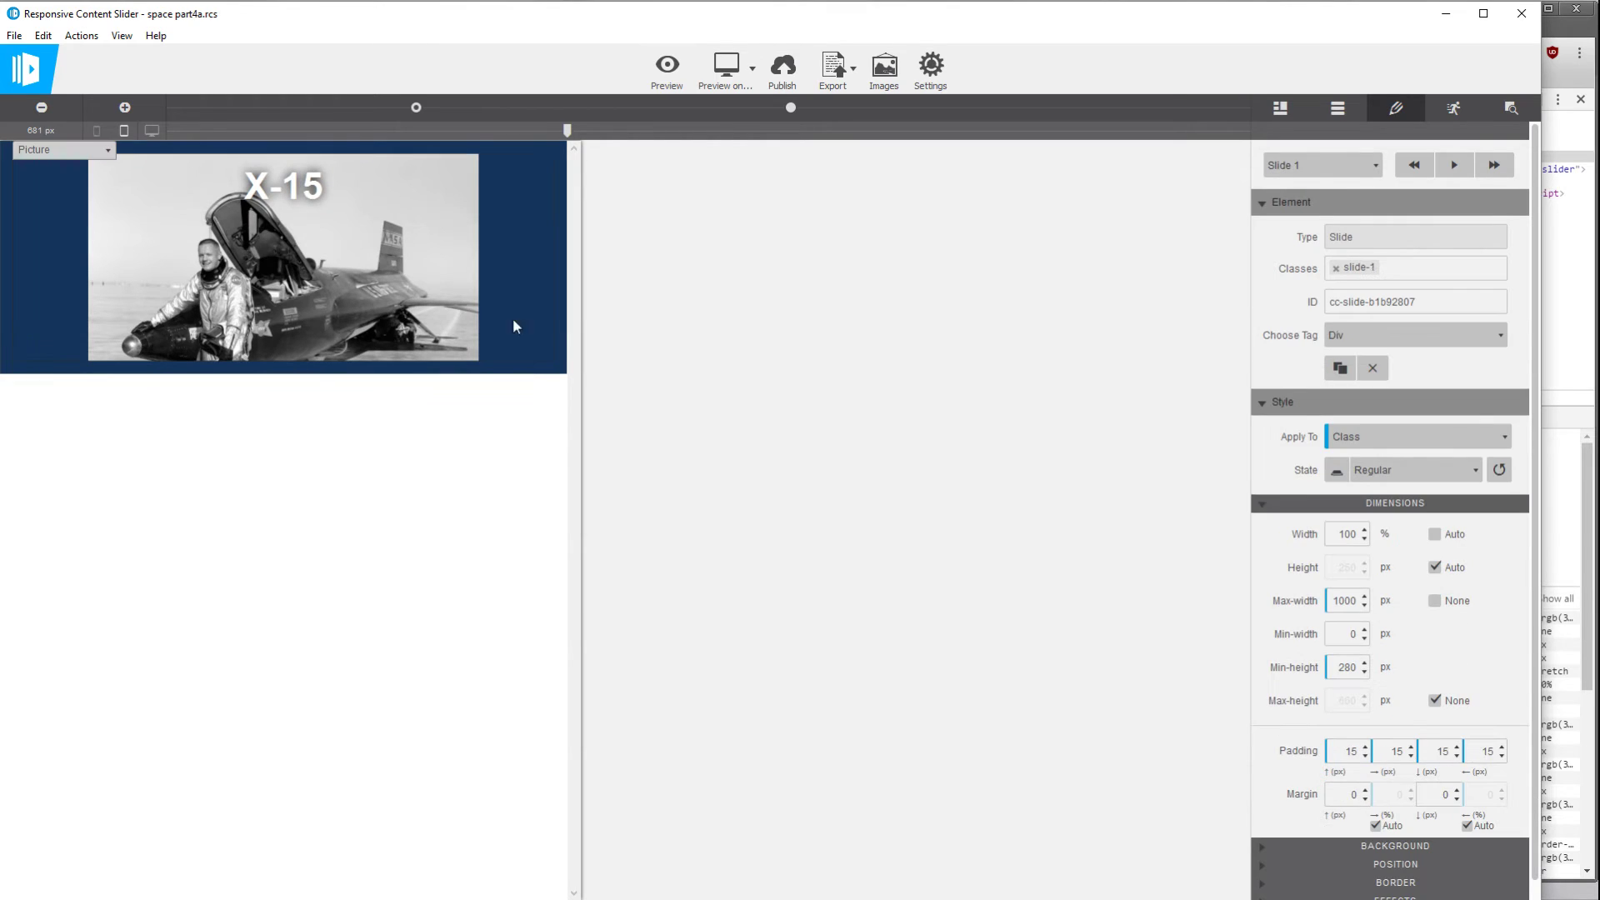
pyautogui.click(450, 310)
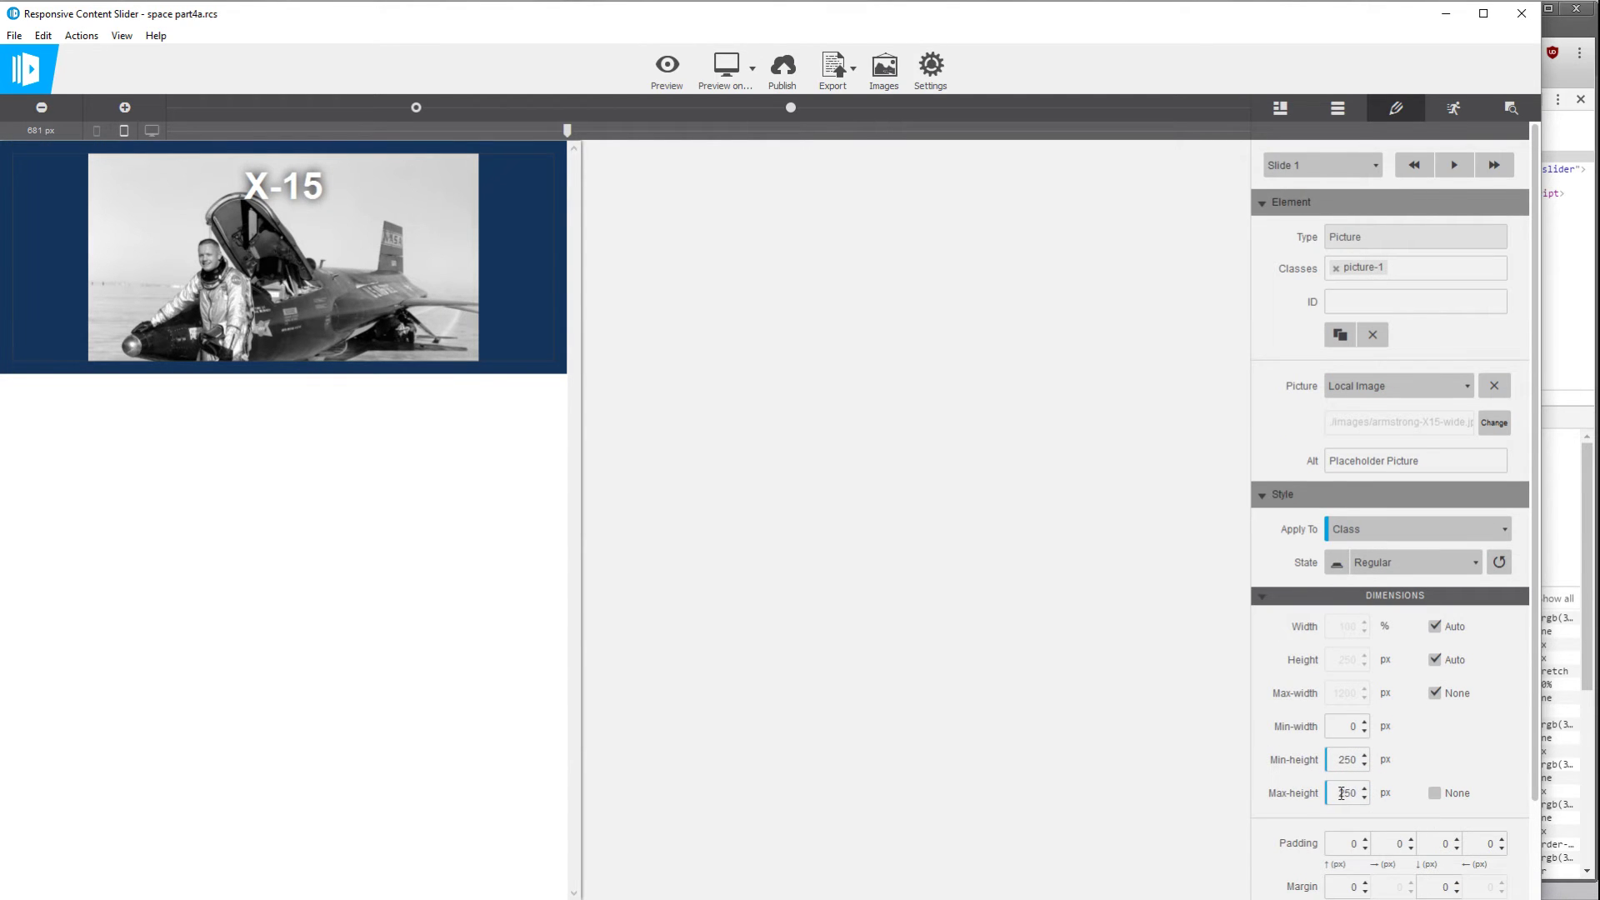
pyautogui.click(1327, 165)
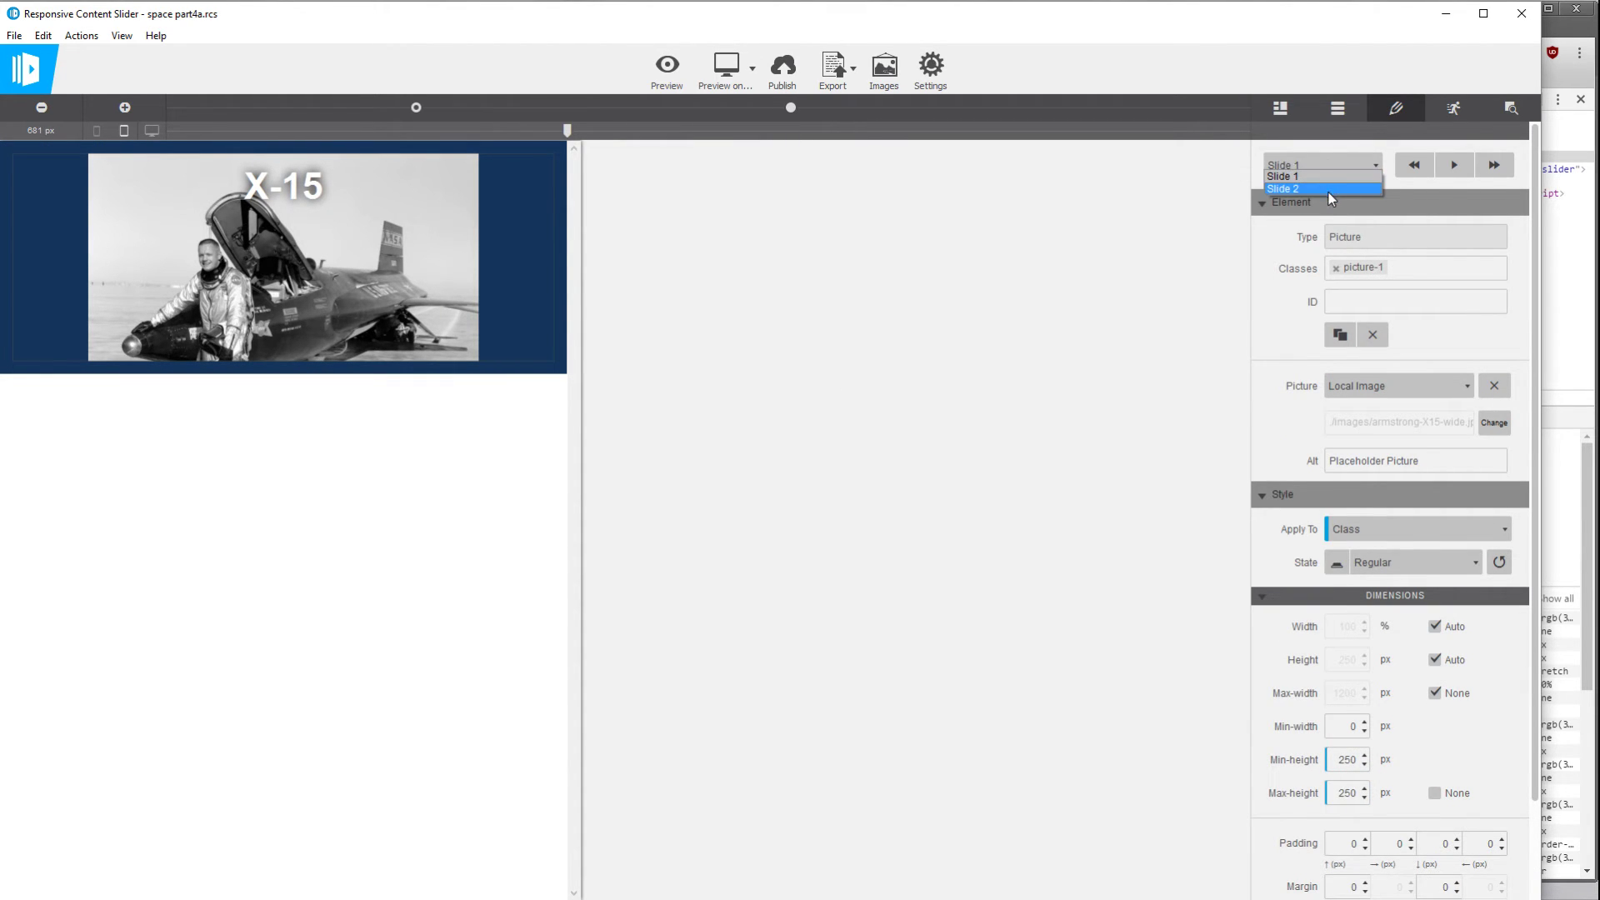
pyautogui.click(1325, 188)
pyautogui.click(293, 243)
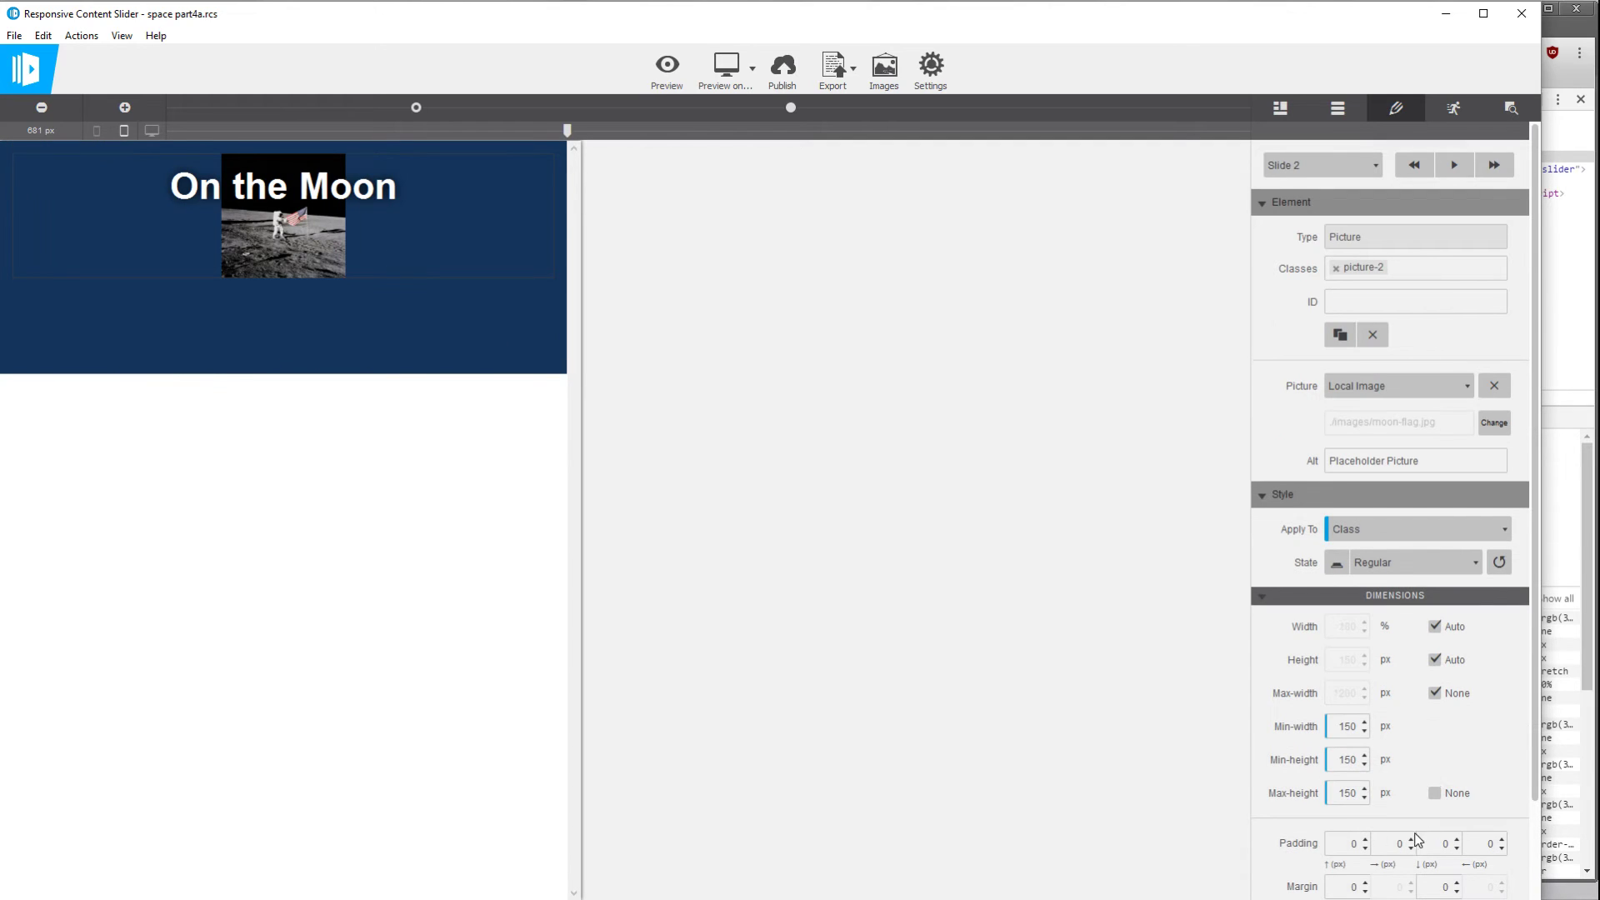
# Set the moon picture's min-height and max-height to 250 px and min-width to 500 px
pyautogui.doubleClick(1334, 759)
pyautogui.write('250')
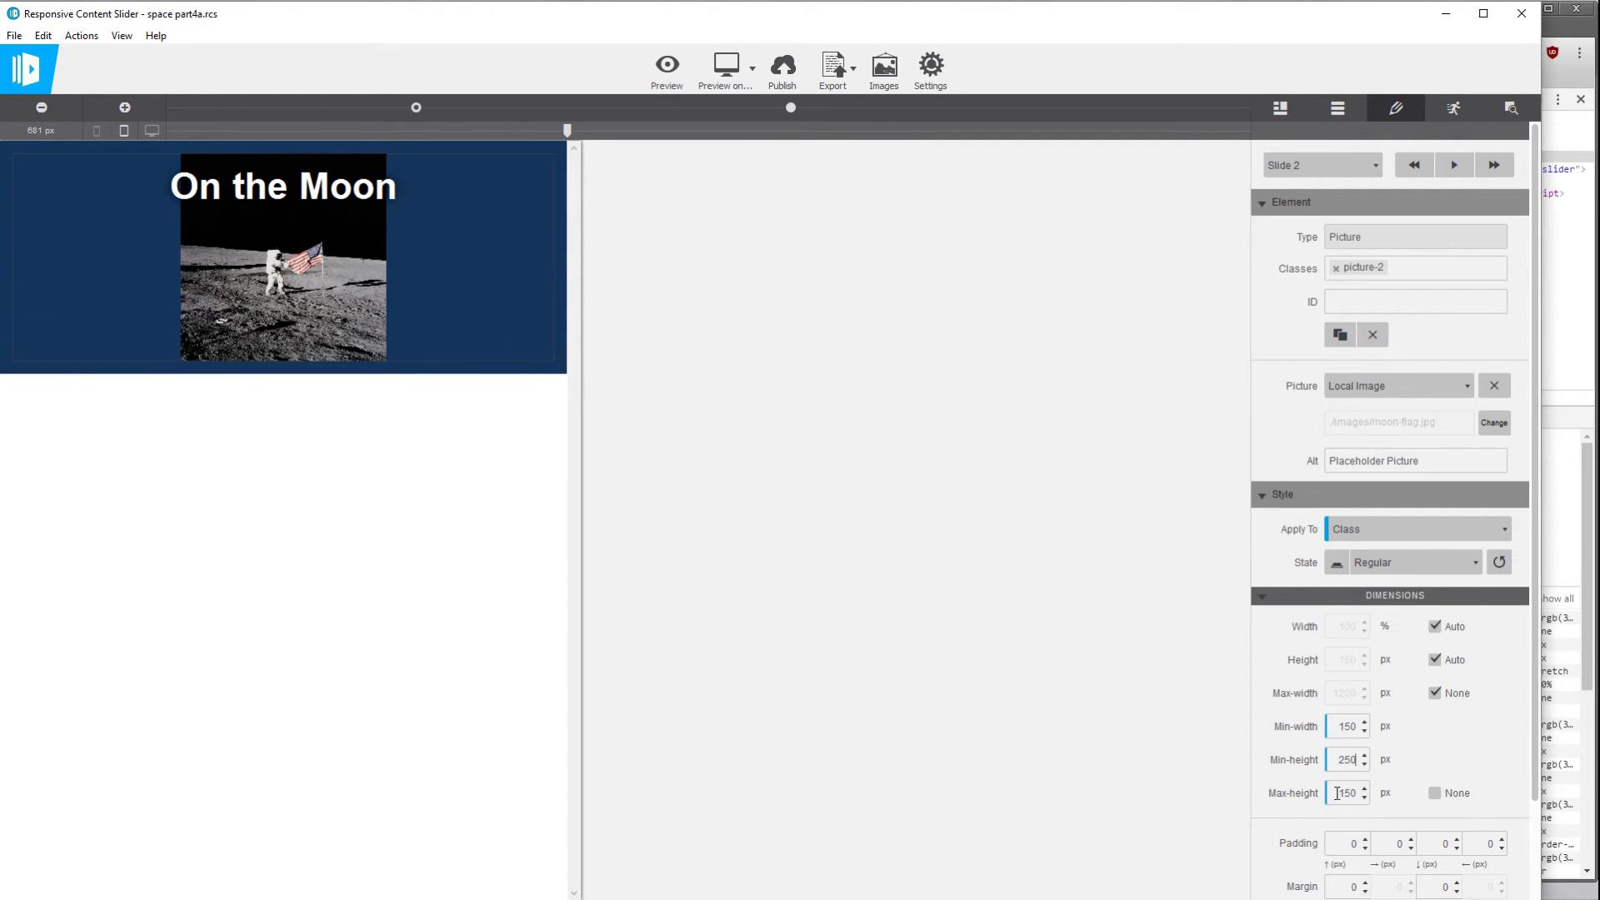
pyautogui.doubleClick(1337, 793)
pyautogui.write('250')
pyautogui.doubleClick(1342, 726)
pyautogui.write('500')
# Widen the preview to 987 px, check the X-15 picture's heights, and select the moon picture
pyautogui.moveTo(567, 131); pyautogui.dragTo(820, 132)
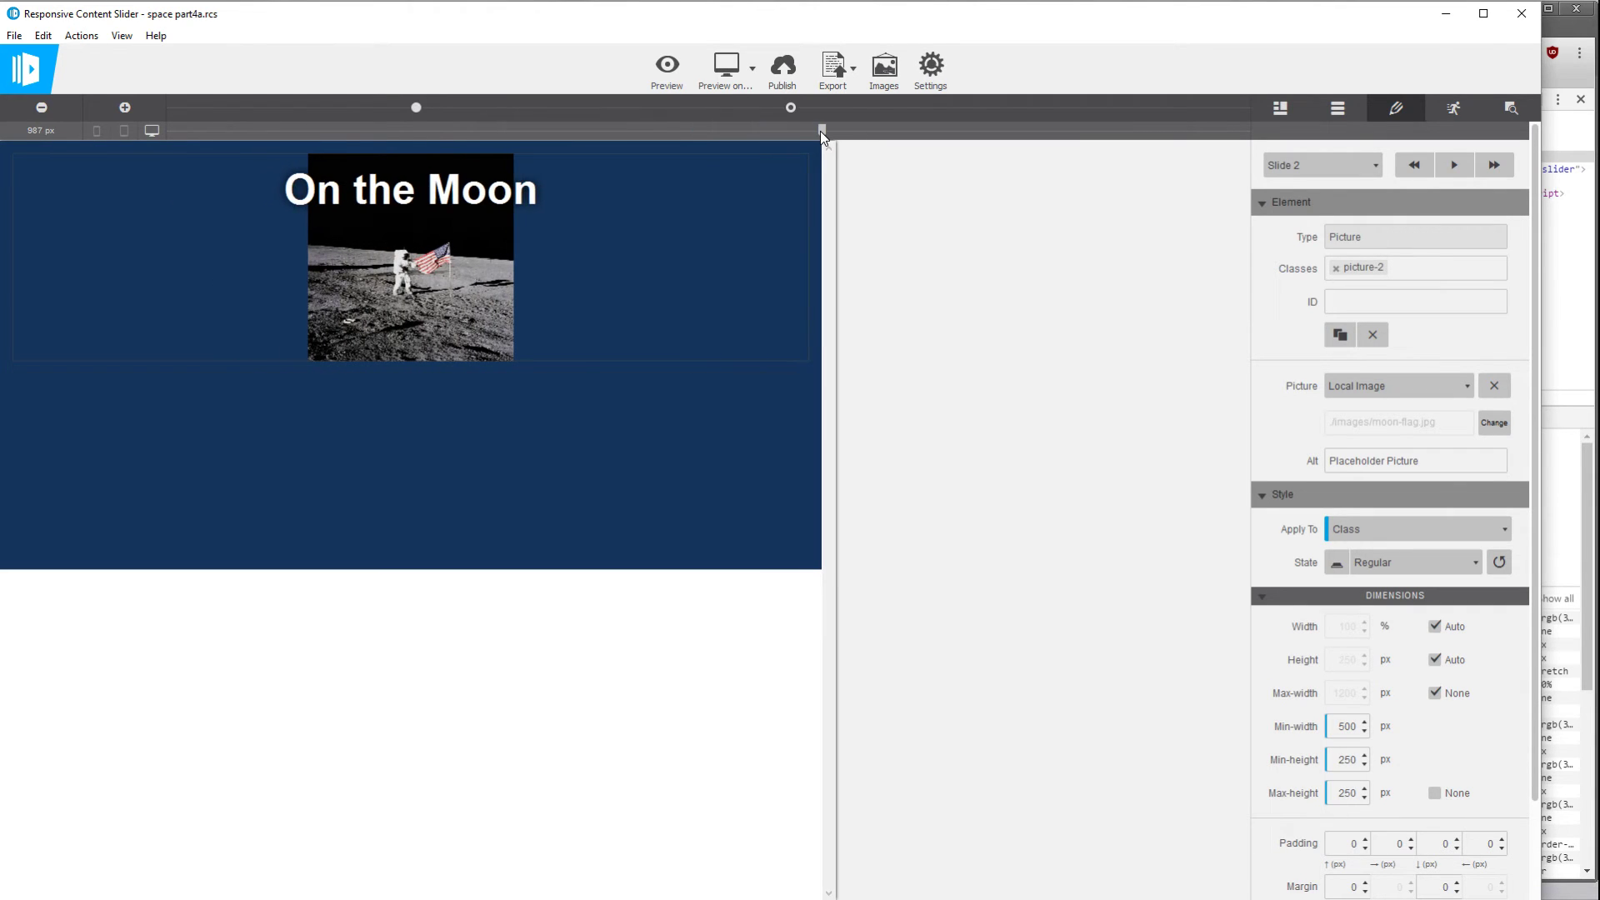
pyautogui.click(1356, 171)
pyautogui.click(1333, 175)
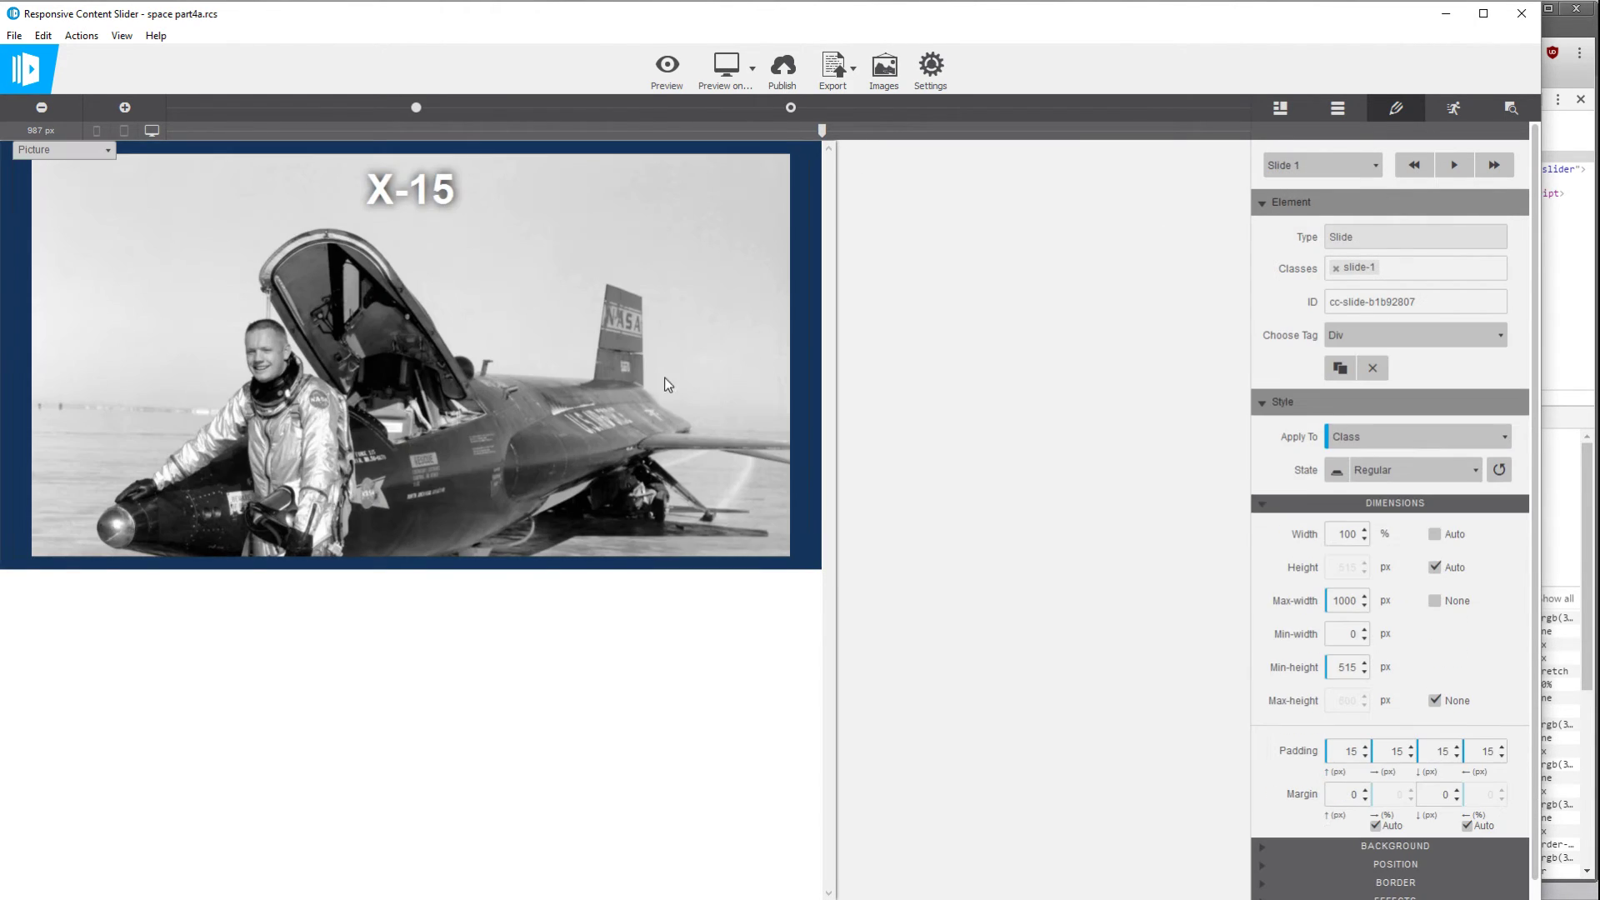
pyautogui.click(615, 380)
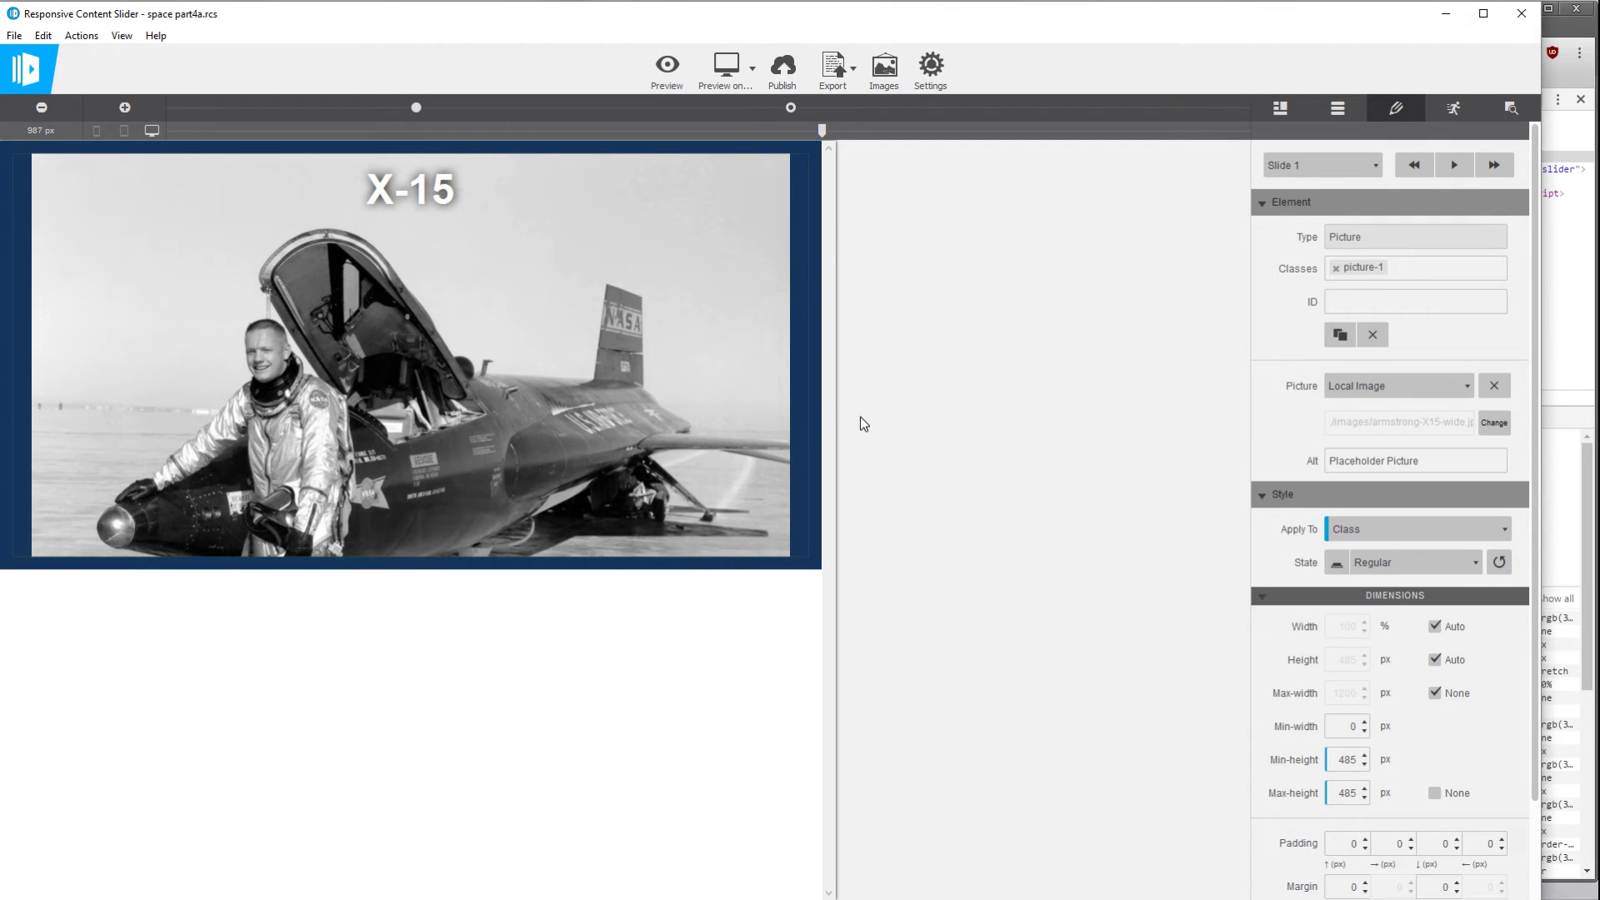
pyautogui.click(1303, 165)
pyautogui.click(1303, 190)
pyautogui.click(478, 312)
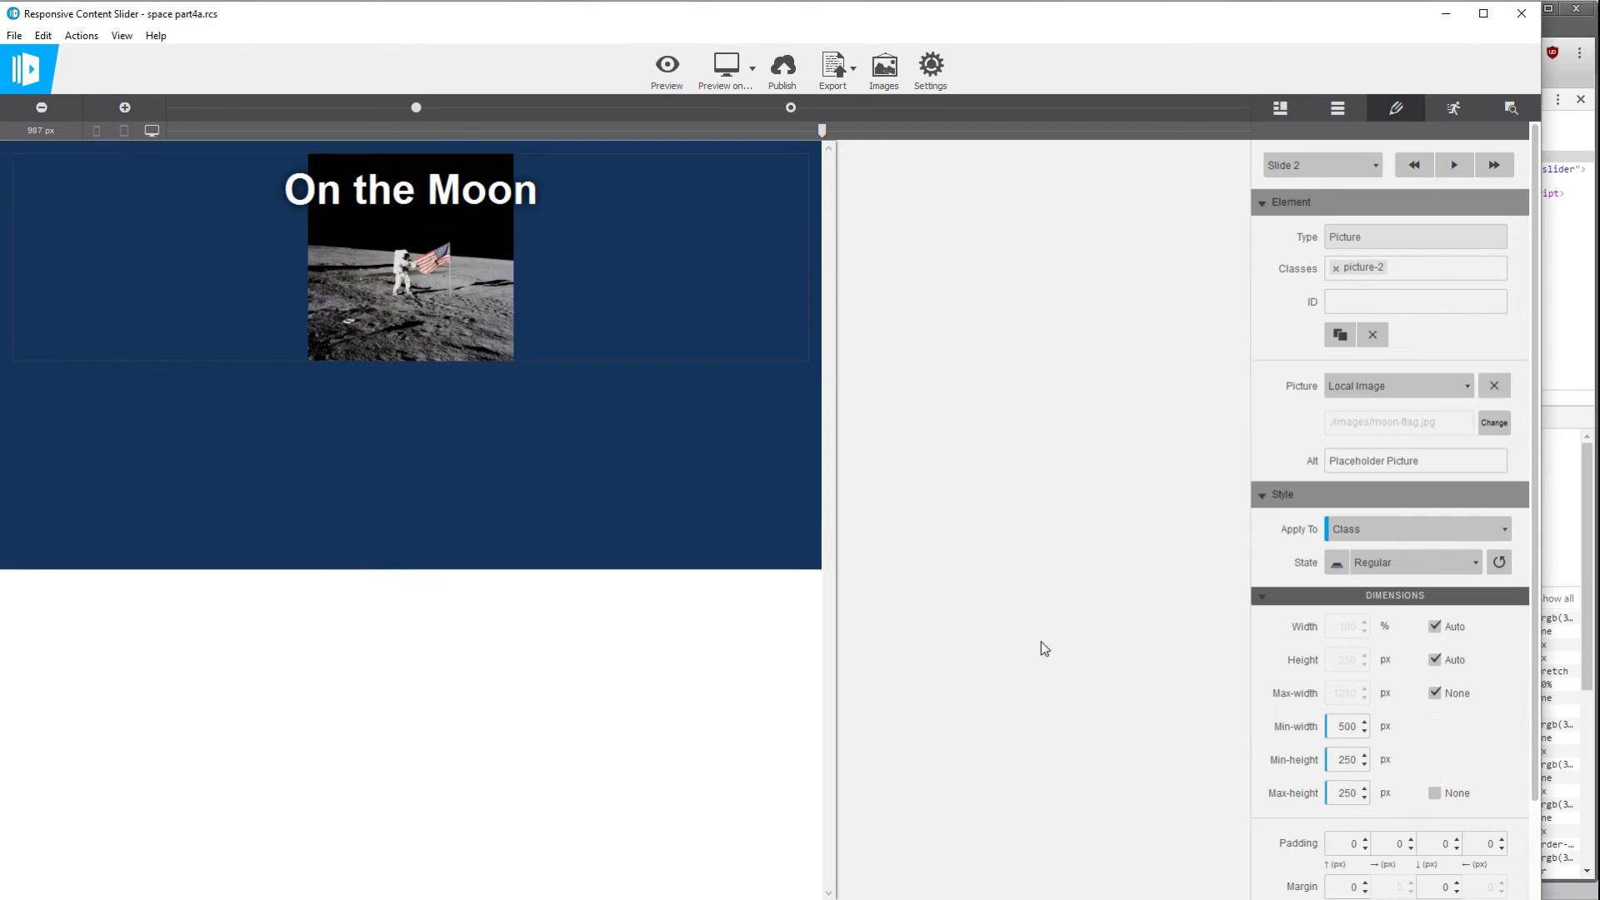
# Set the moon picture's min-height and max-height to 485 px
pyautogui.doubleClick(1347, 760)
pyautogui.write('485')
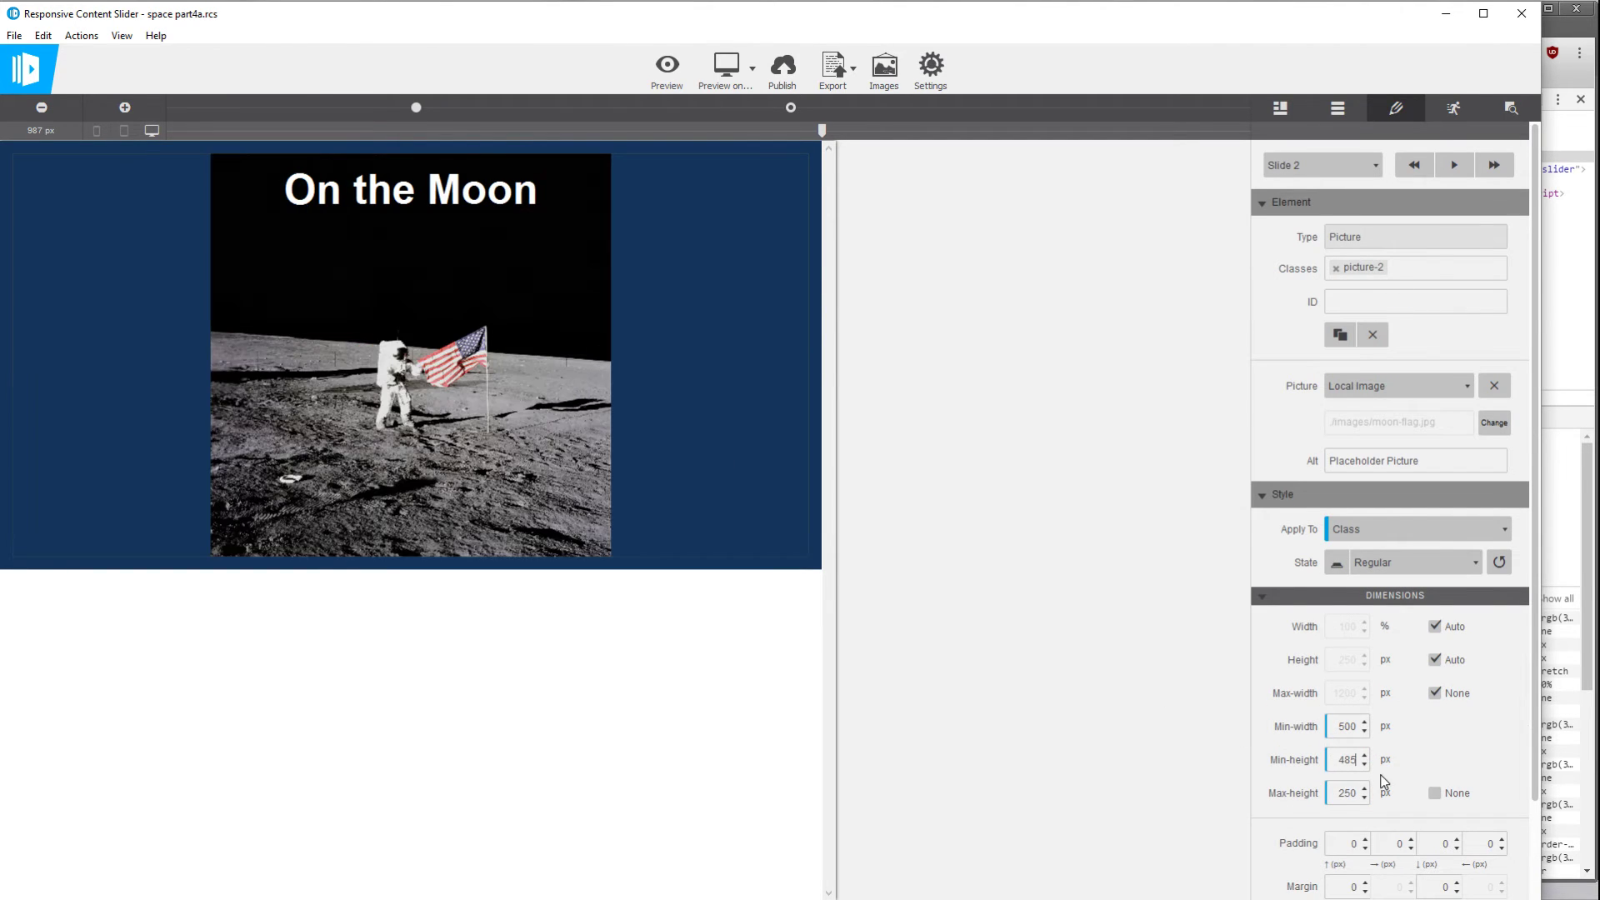
pyautogui.doubleClick(1346, 793)
pyautogui.write('485')
# Narrow the preview to about 644 px and compare the X-15 and On the Moon slides
pyautogui.moveTo(822, 131); pyautogui.dragTo(393, 131)
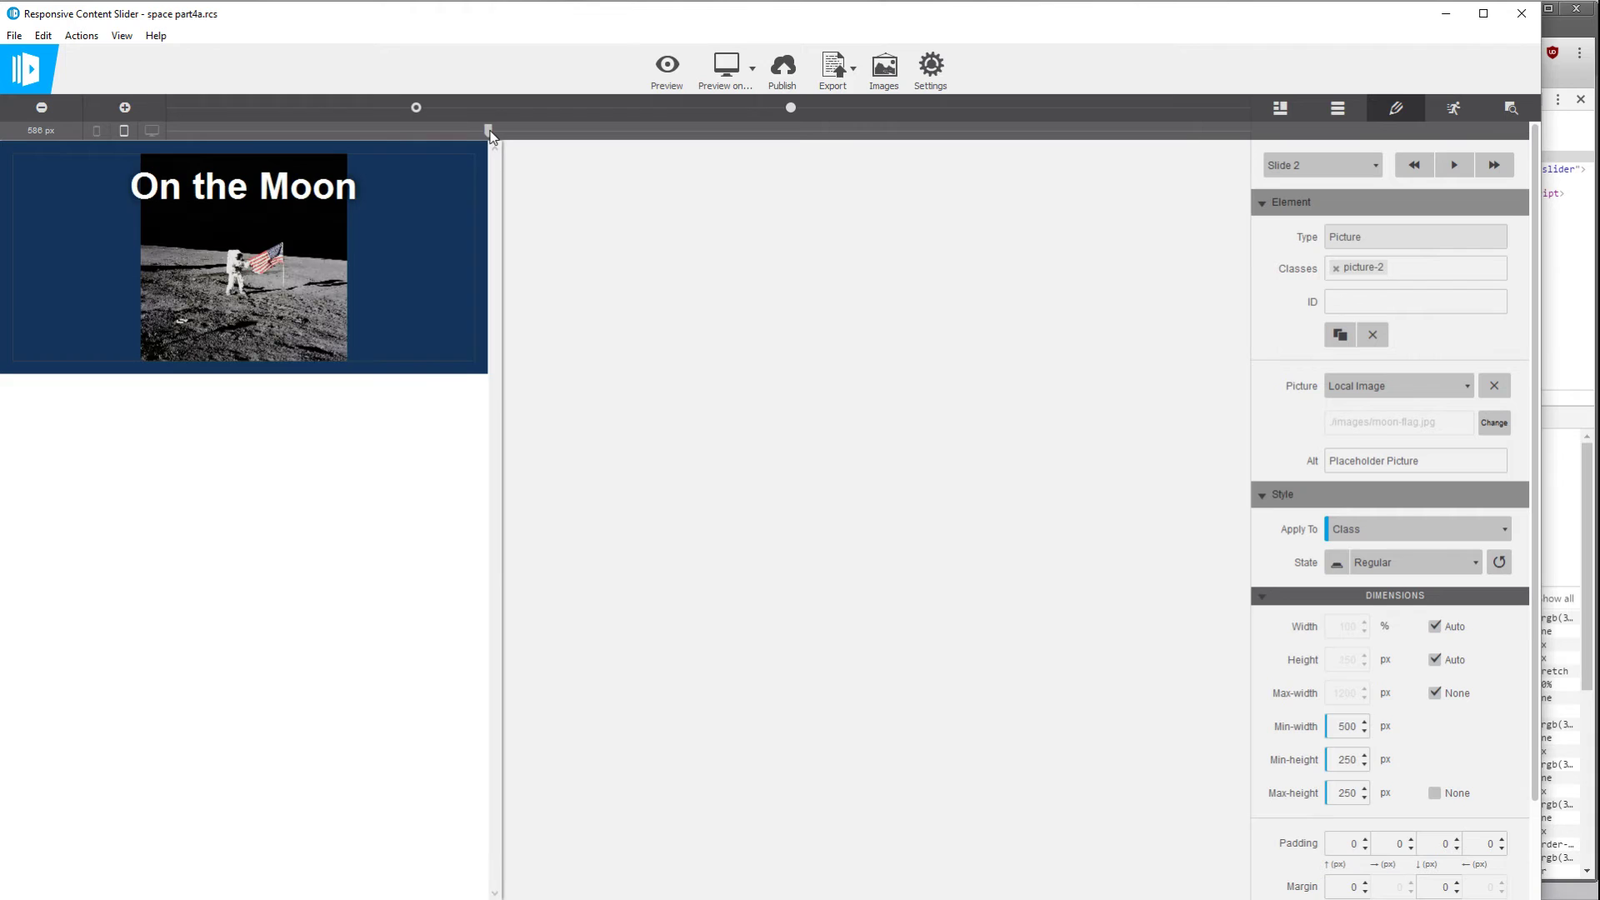
pyautogui.moveTo(491, 135); pyautogui.dragTo(536, 131)
pyautogui.click(1333, 171)
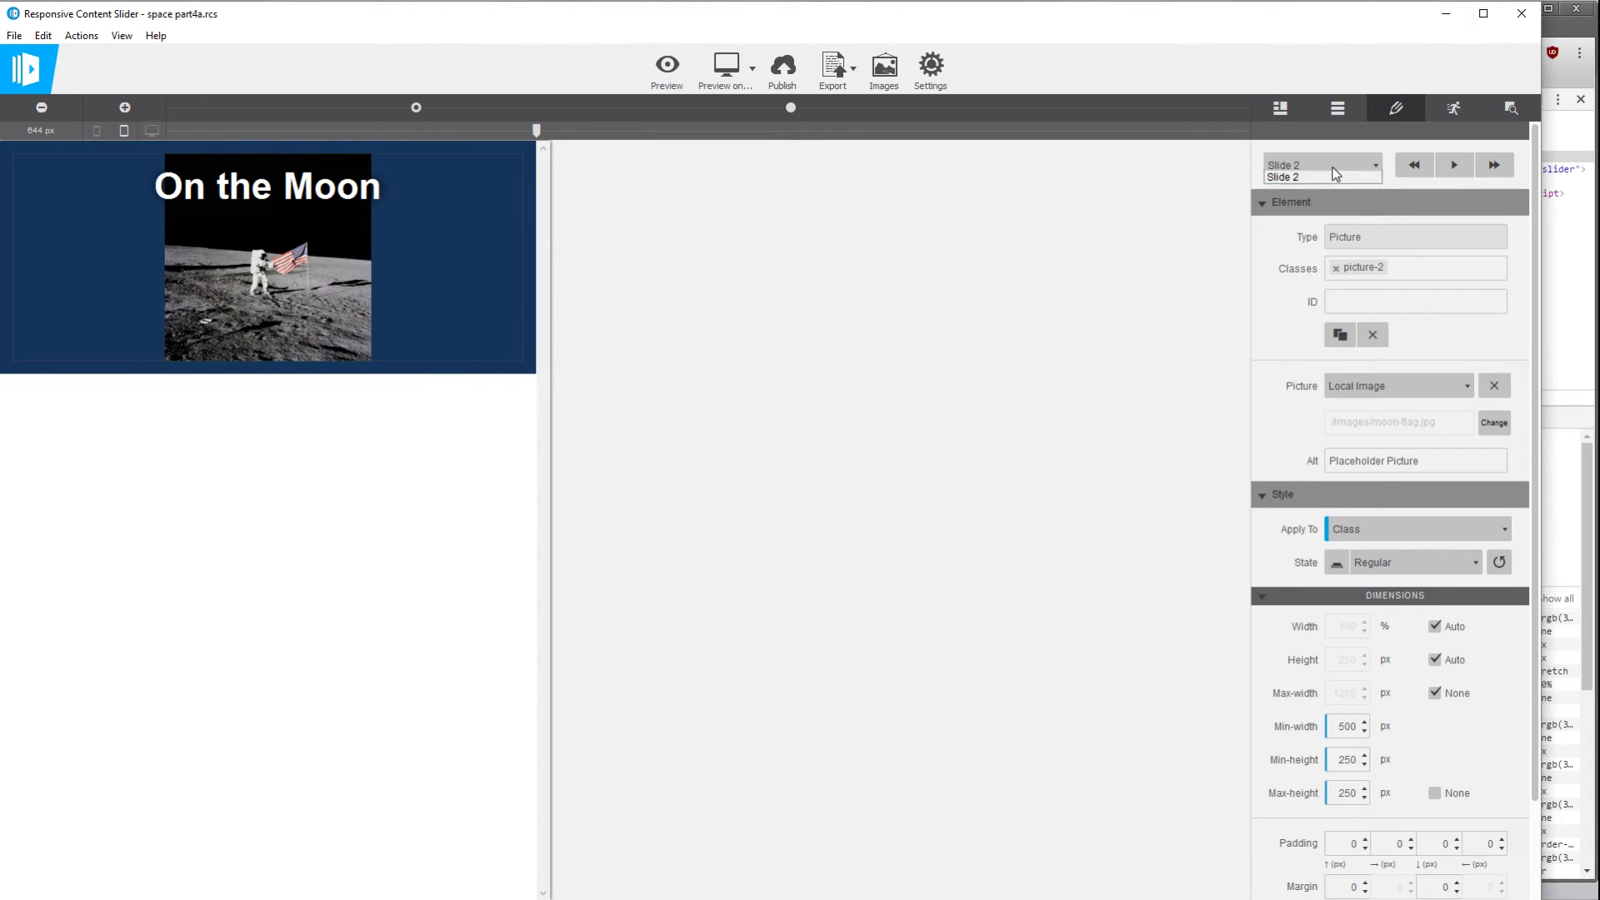
pyautogui.click(1325, 176)
pyautogui.click(1330, 165)
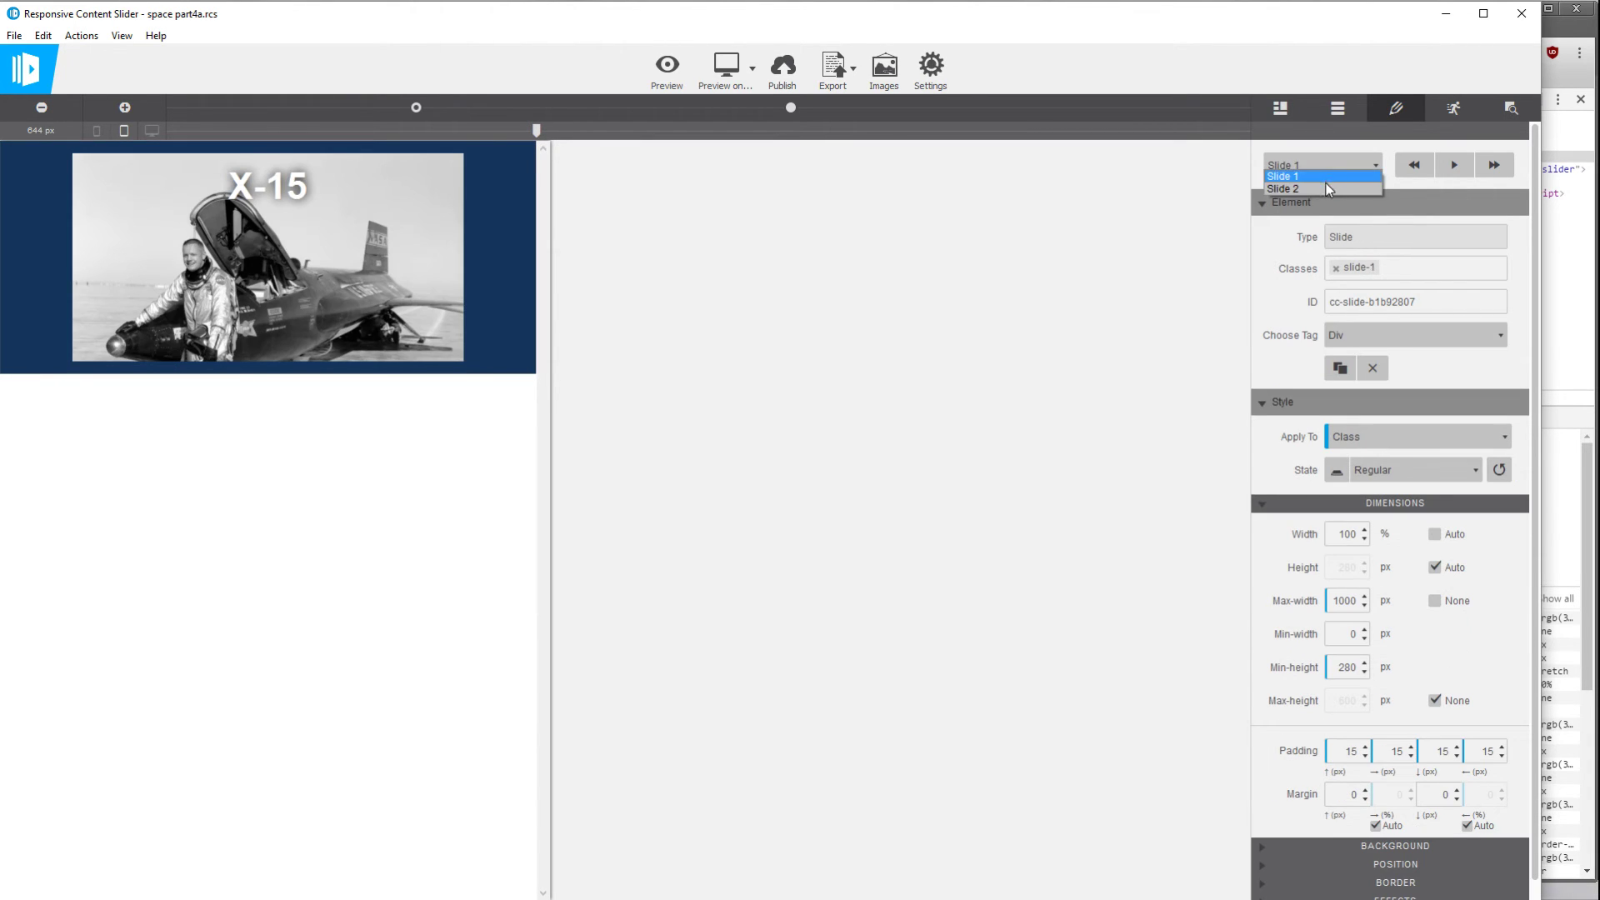
pyautogui.click(1327, 189)
# At the 464 px width, set the On the Moon title's font size to 20 px
pyautogui.moveTo(539, 144); pyautogui.dragTo(386, 138)
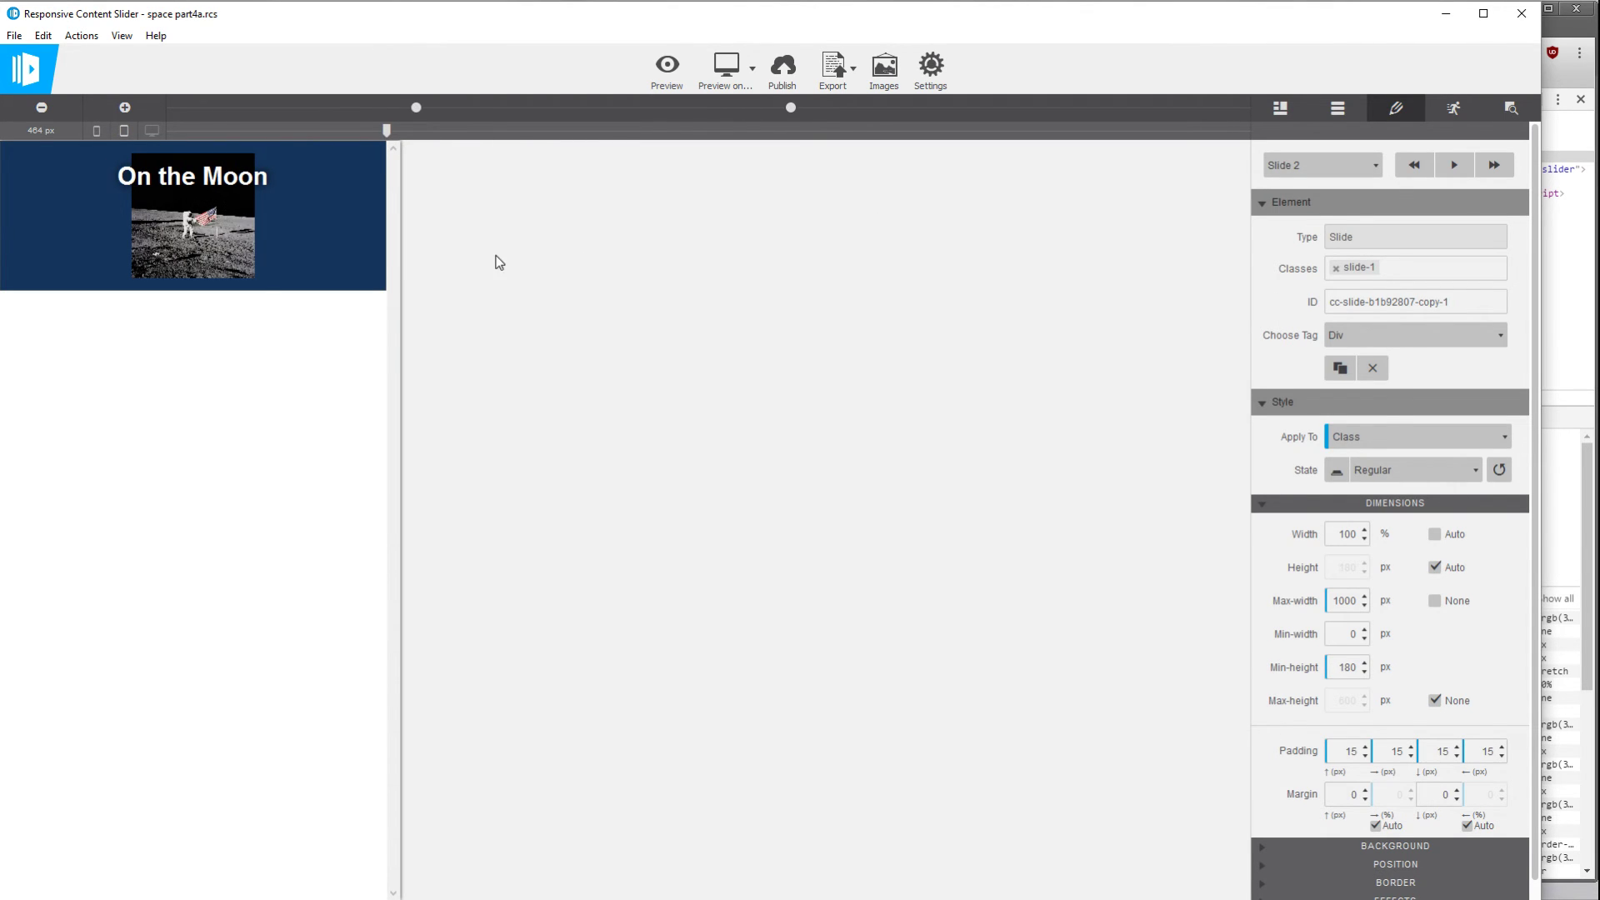
pyautogui.click(210, 190)
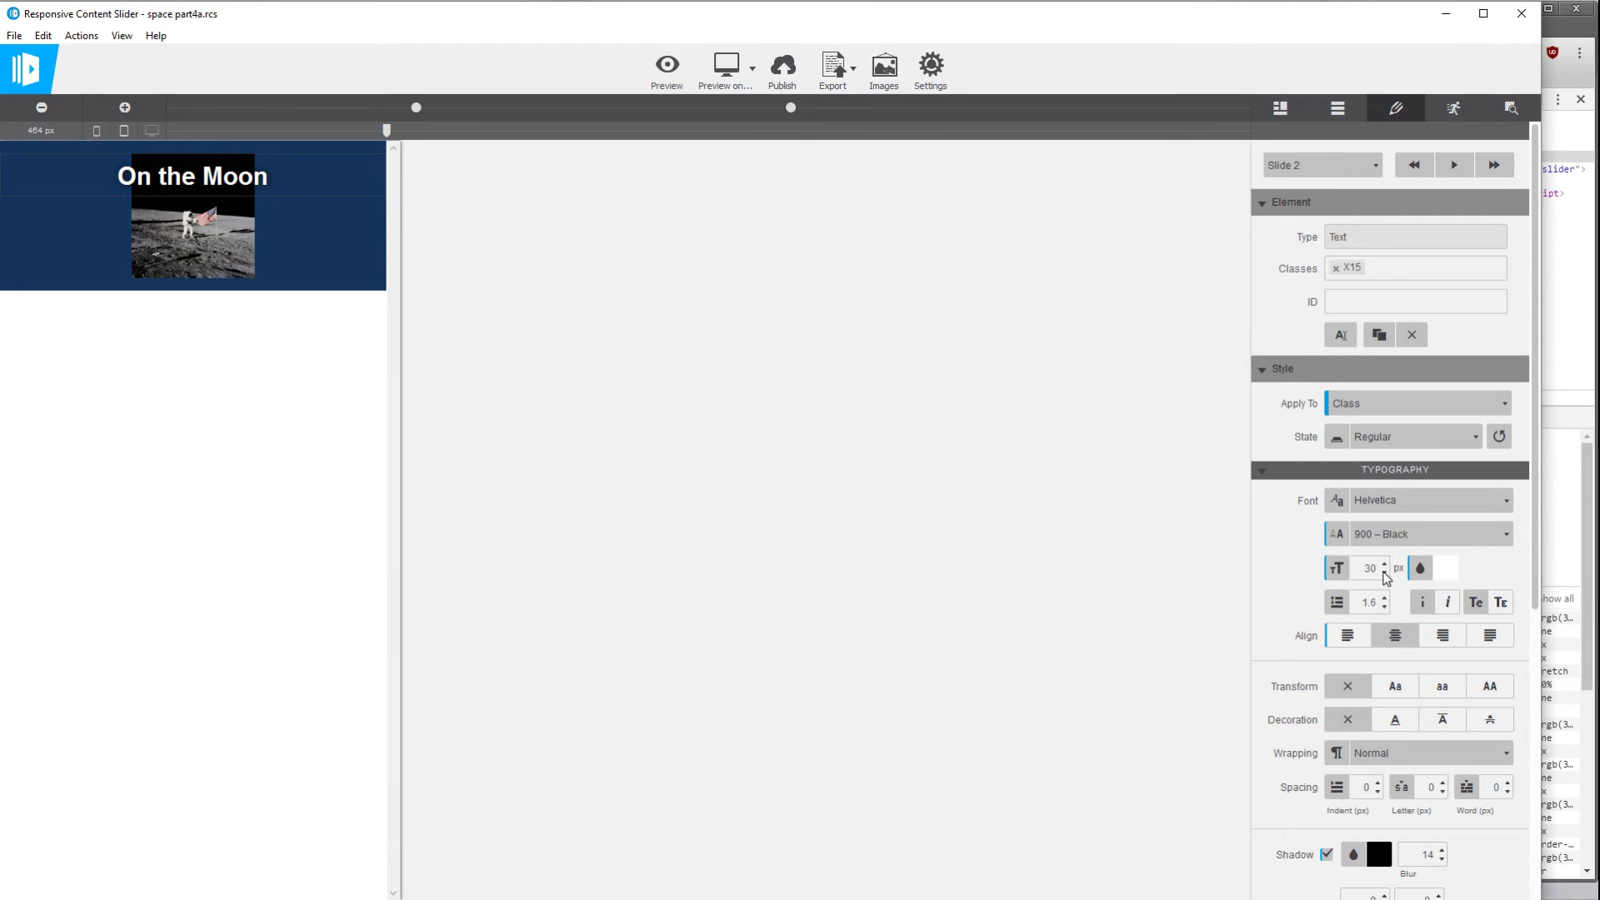
pyautogui.scroll(-9, 1386, 576)
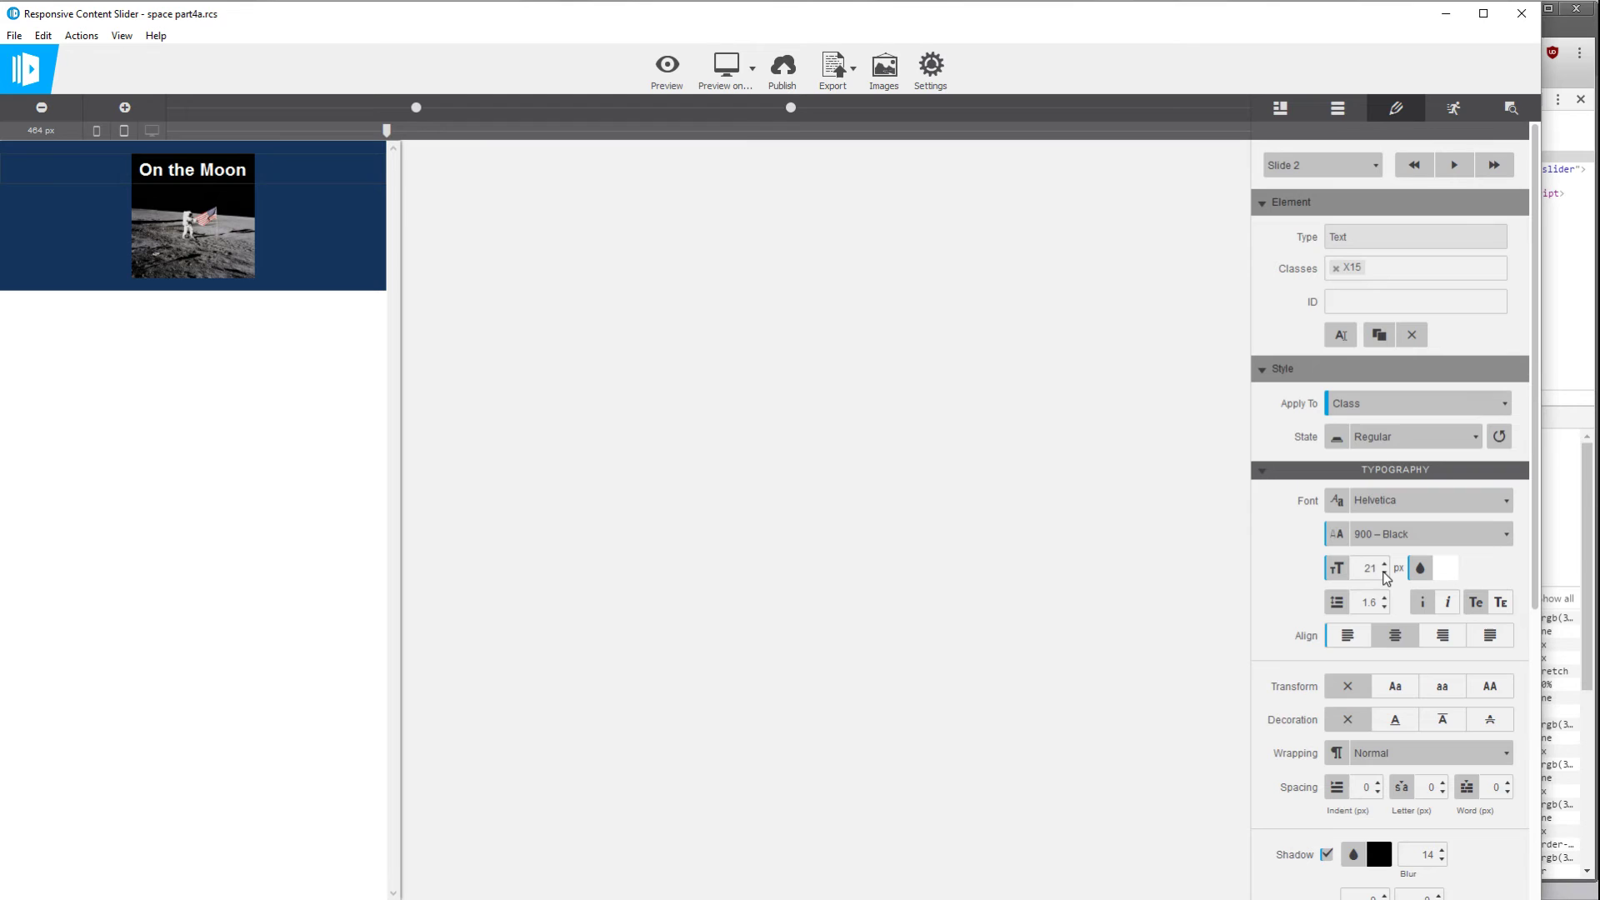
pyautogui.scroll(3, 1386, 575)
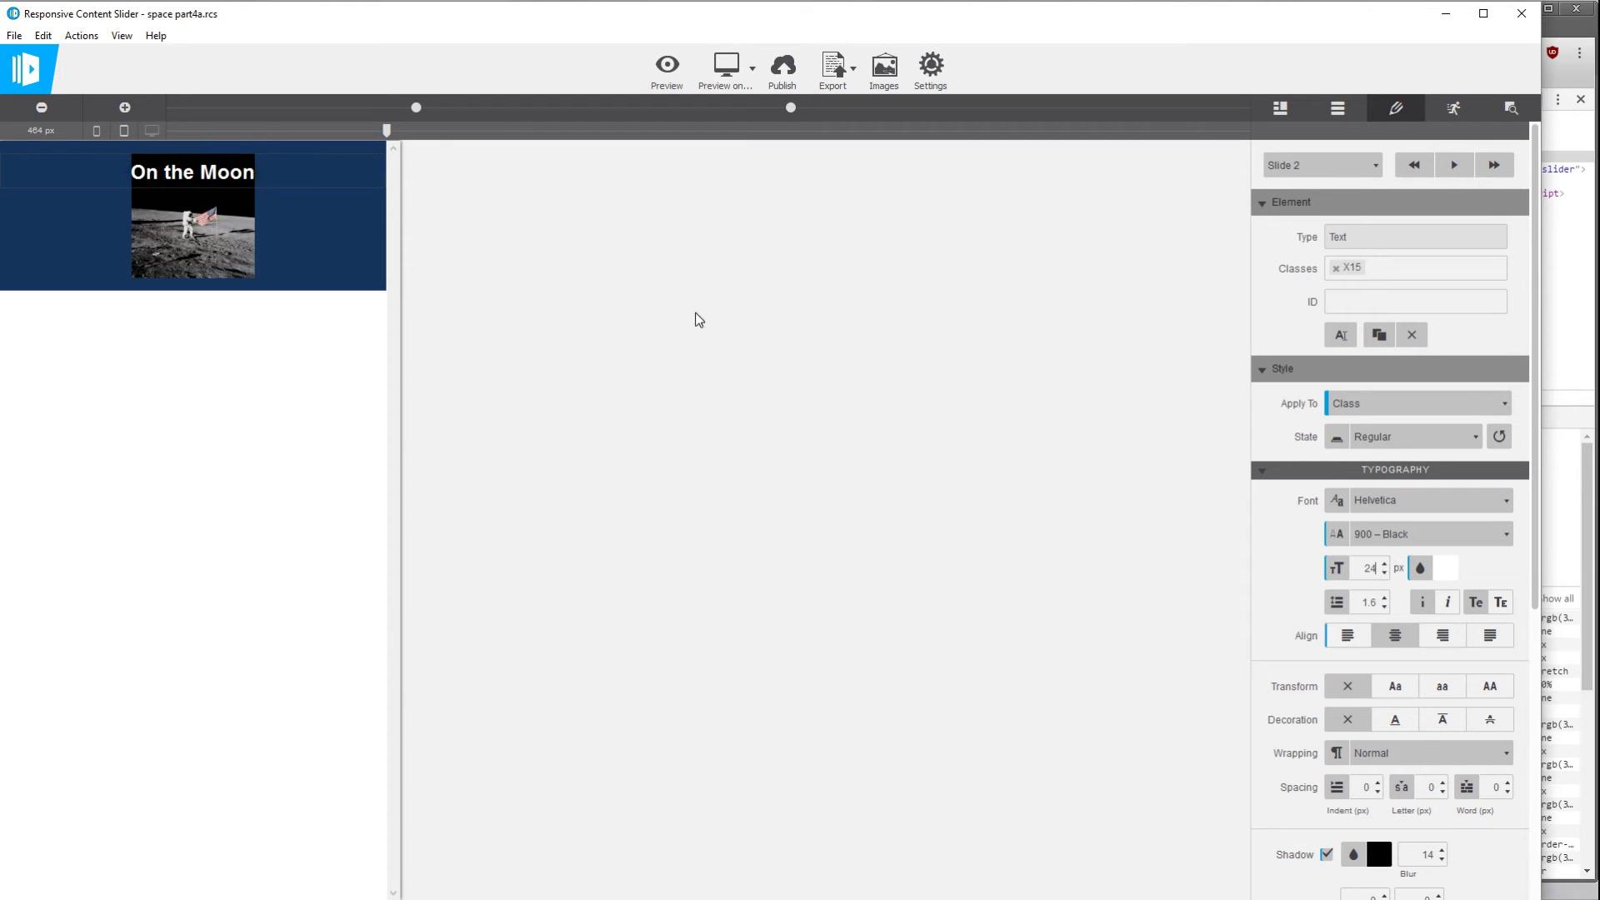
pyautogui.scroll(-4, 1385, 575)
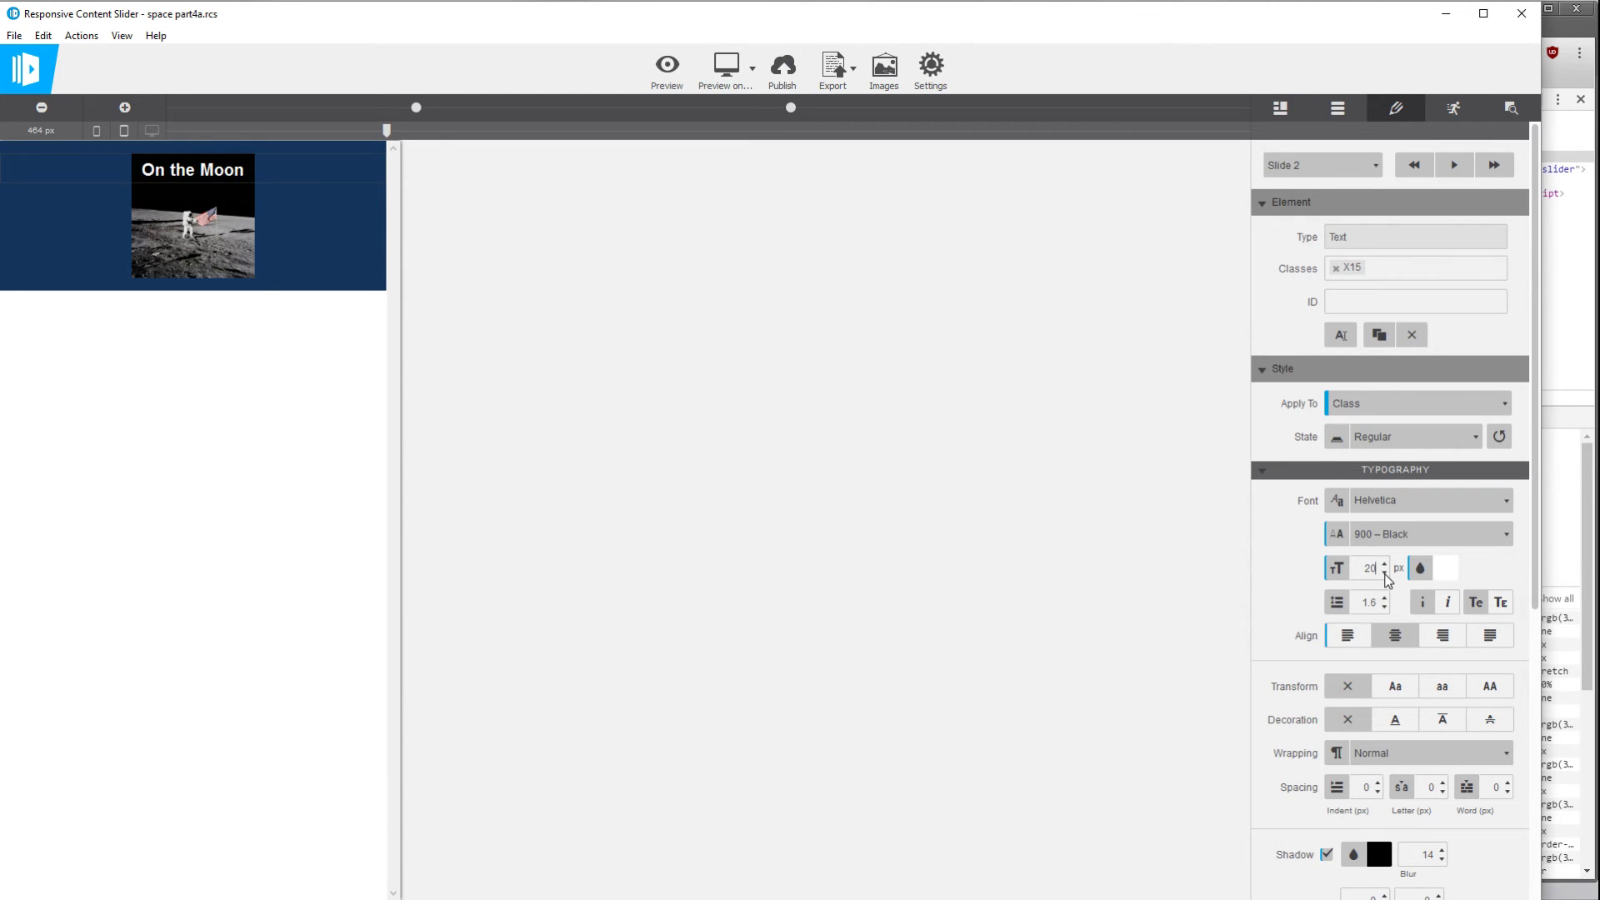
# At the 524 px width, set the On the Moon title's font size to 30 px
pyautogui.moveTo(385, 130); pyautogui.dragTo(437, 131)
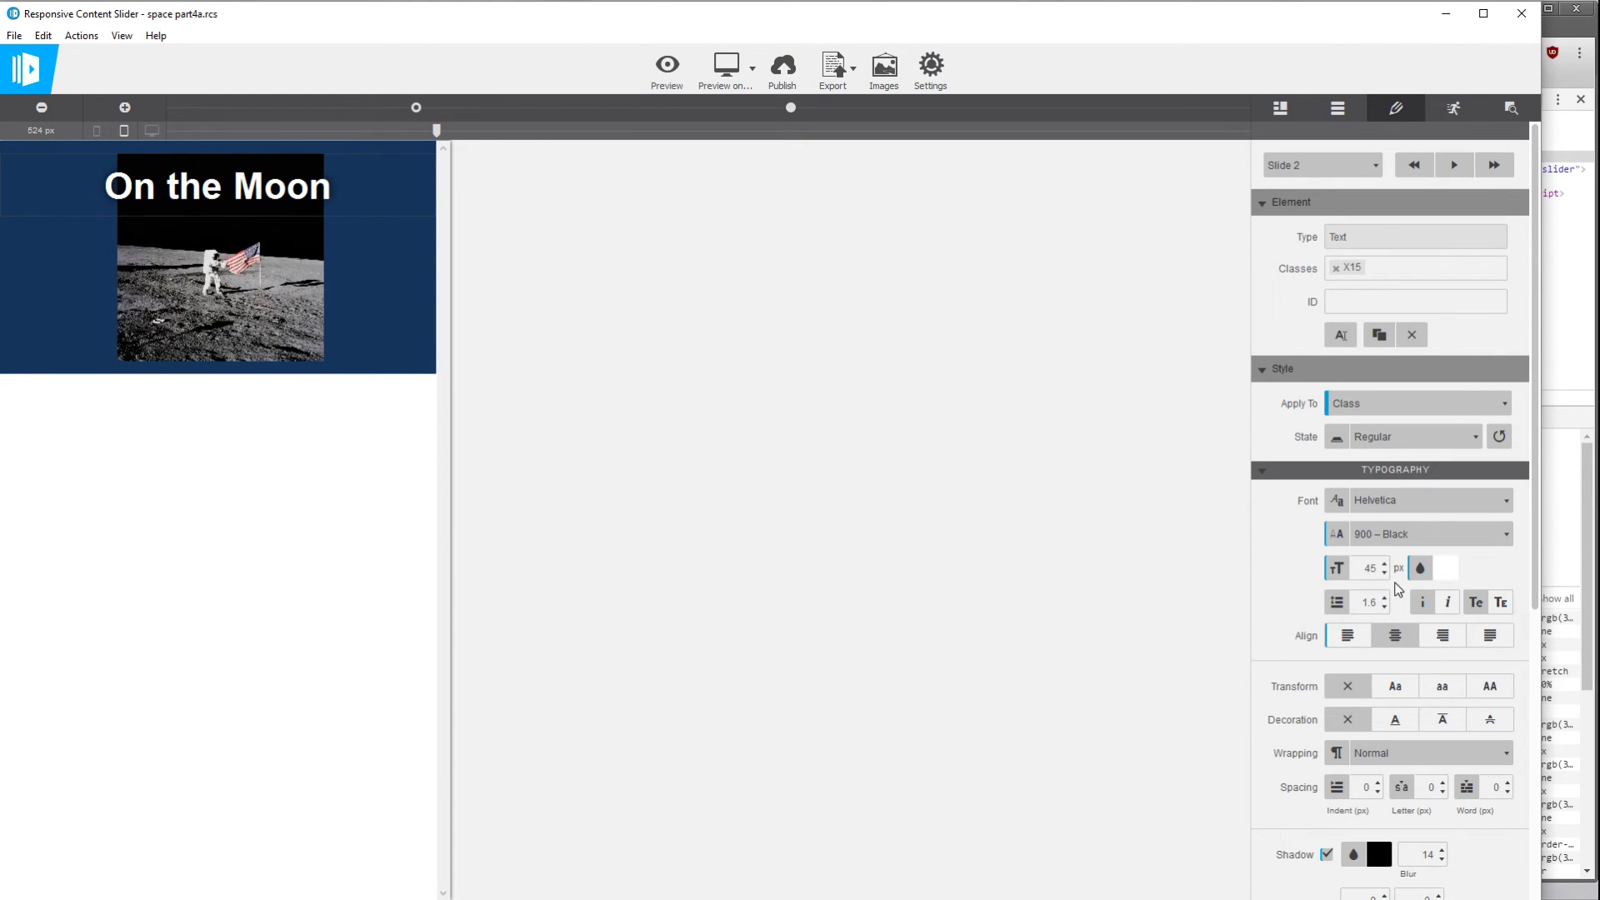
pyautogui.scroll(-11, 1386, 575)
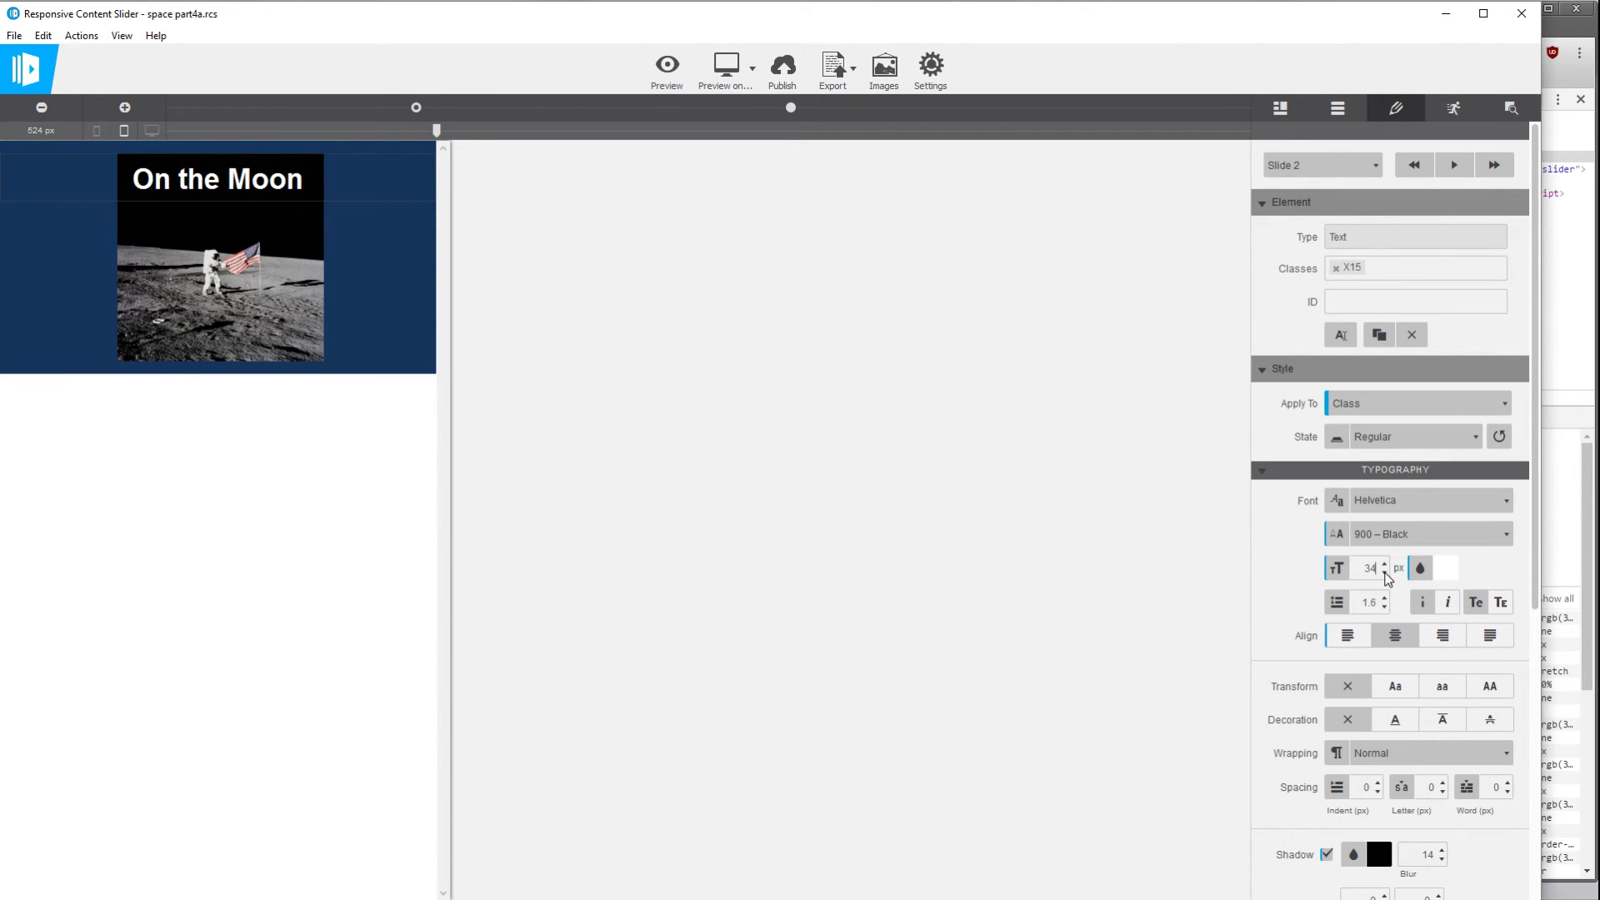
pyautogui.scroll(-3, 1385, 575)
pyautogui.scroll(-1, 1386, 575)
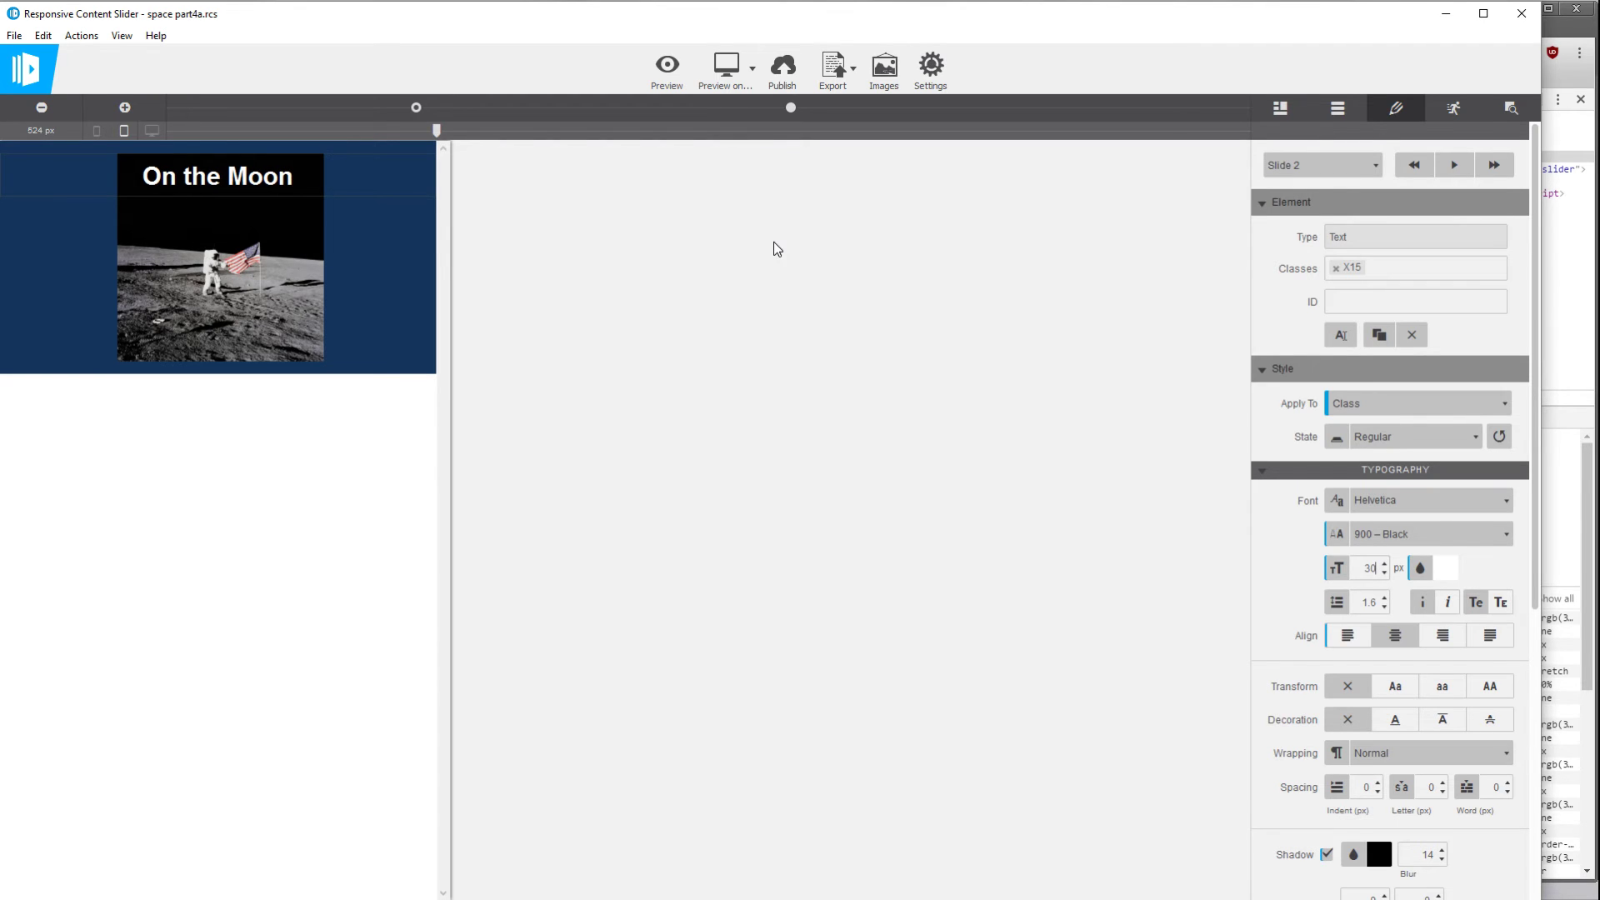
# Resize the preview to 481 px and show the X-15 slide
pyautogui.moveTo(438, 131); pyautogui.dragTo(401, 143)
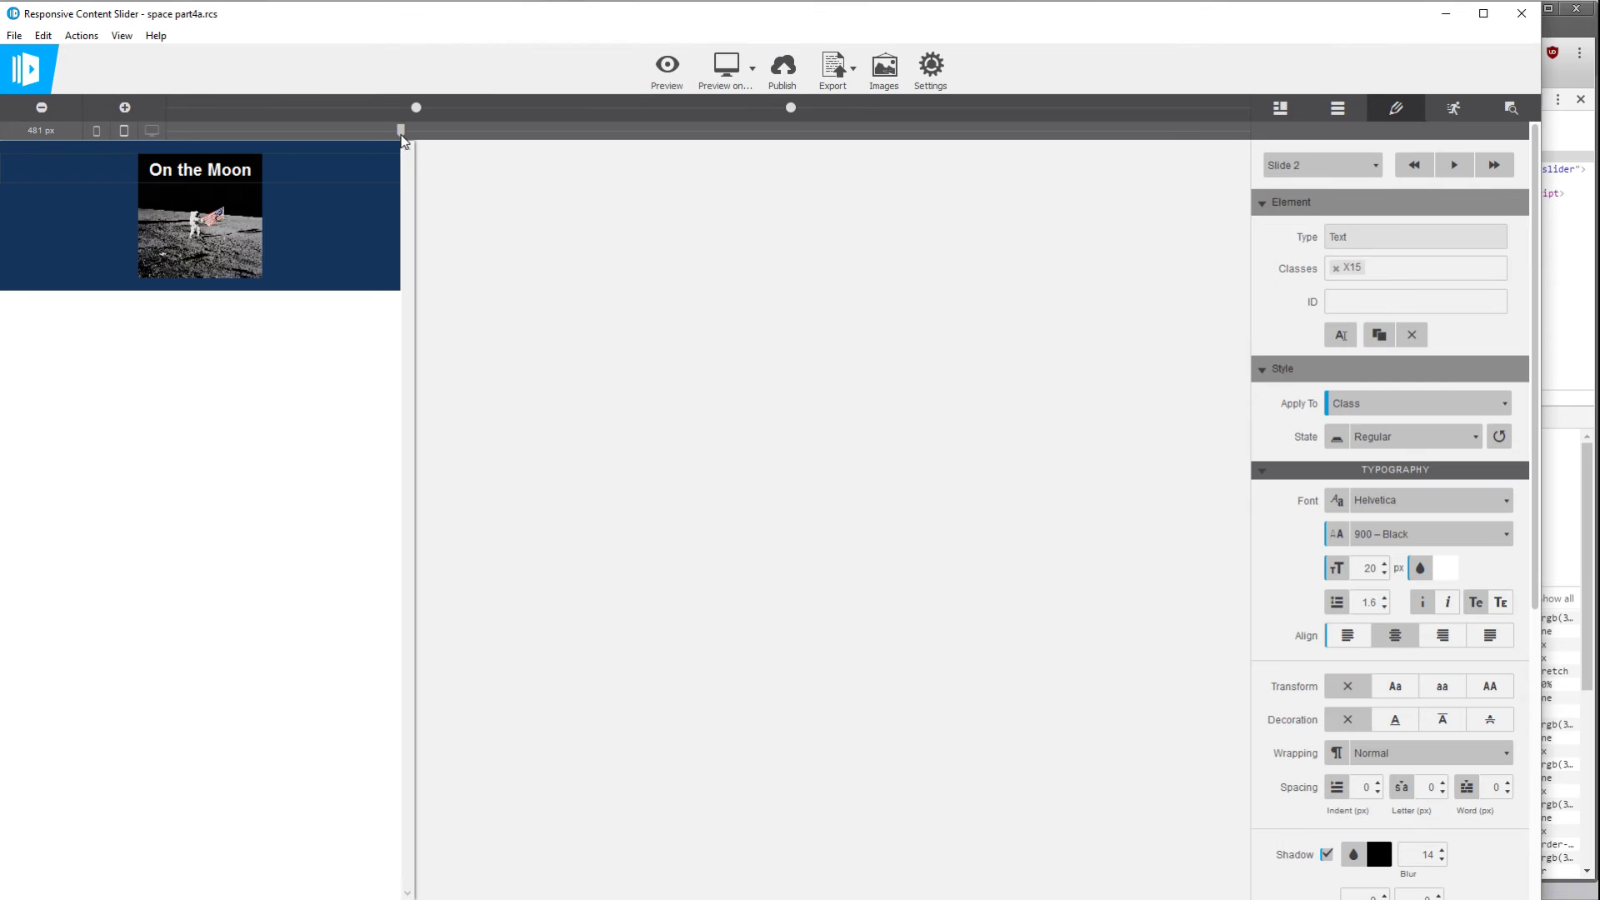
pyautogui.click(1323, 169)
pyautogui.click(1322, 180)
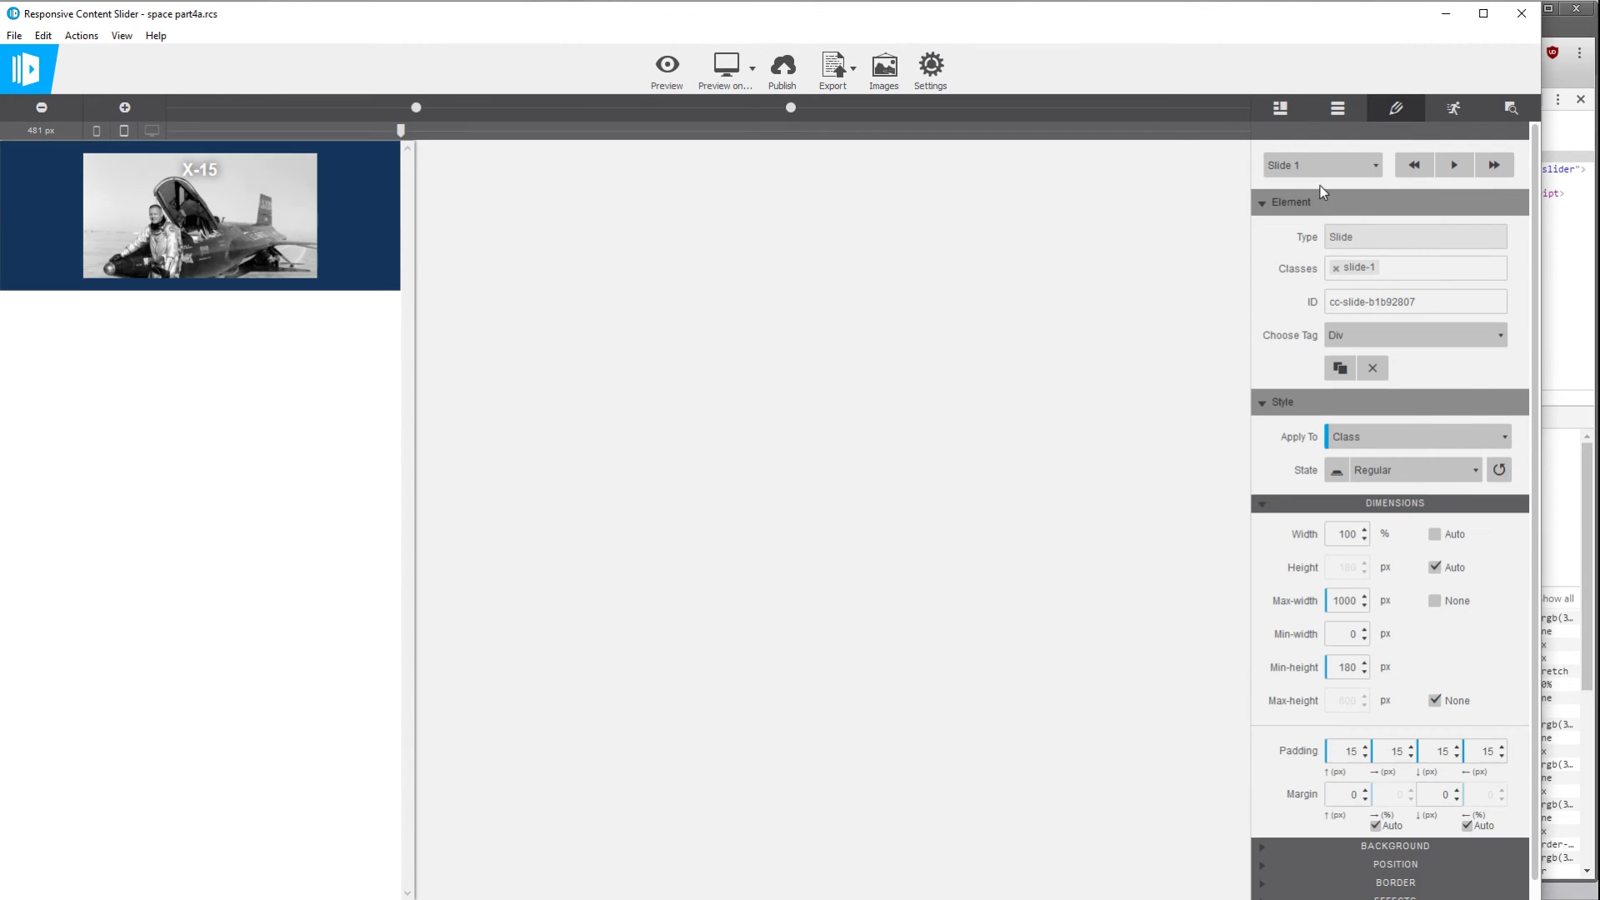
# Give the X-15 picture a 300 px max-width instead of None
pyautogui.click(241, 224)
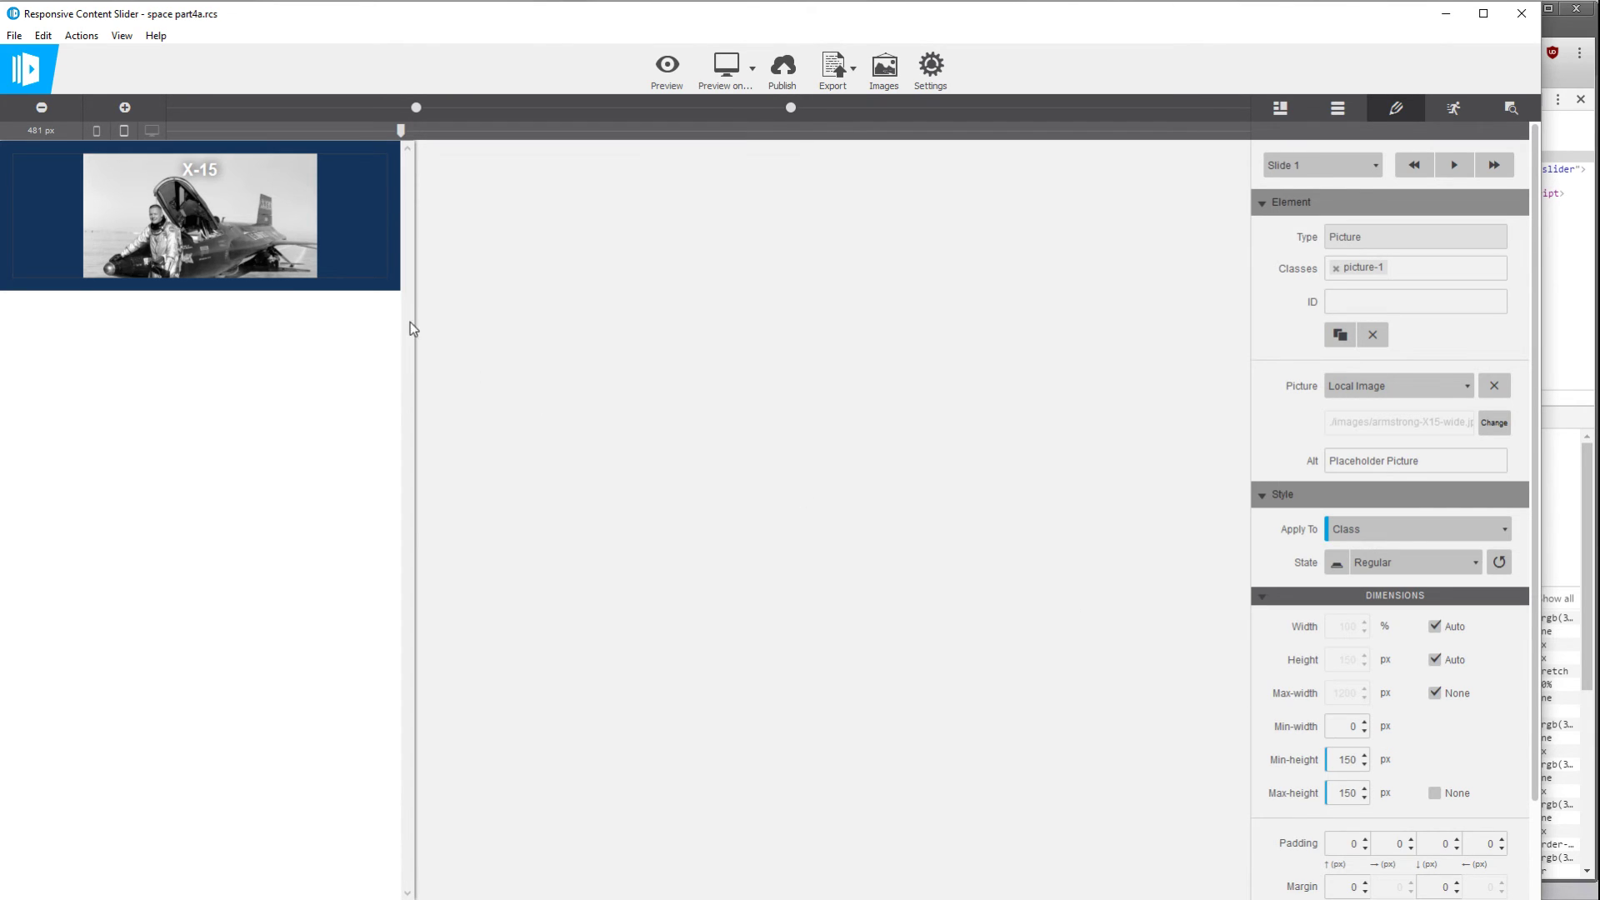
pyautogui.doubleClick(1347, 726)
pyautogui.click(1434, 694)
pyautogui.doubleClick(1350, 694)
pyautogui.write('300')
# Fine-tune the X-15 picture's max-width to 282 px
pyautogui.click(1364, 697)
pyautogui.click(1364, 698)
pyautogui.click(1364, 689)
pyautogui.click(1365, 688)
pyautogui.click(1365, 699)
pyautogui.click(1364, 698)
pyautogui.click(1364, 688)
pyautogui.moveTo(402, 131); pyautogui.dragTo(505, 133)
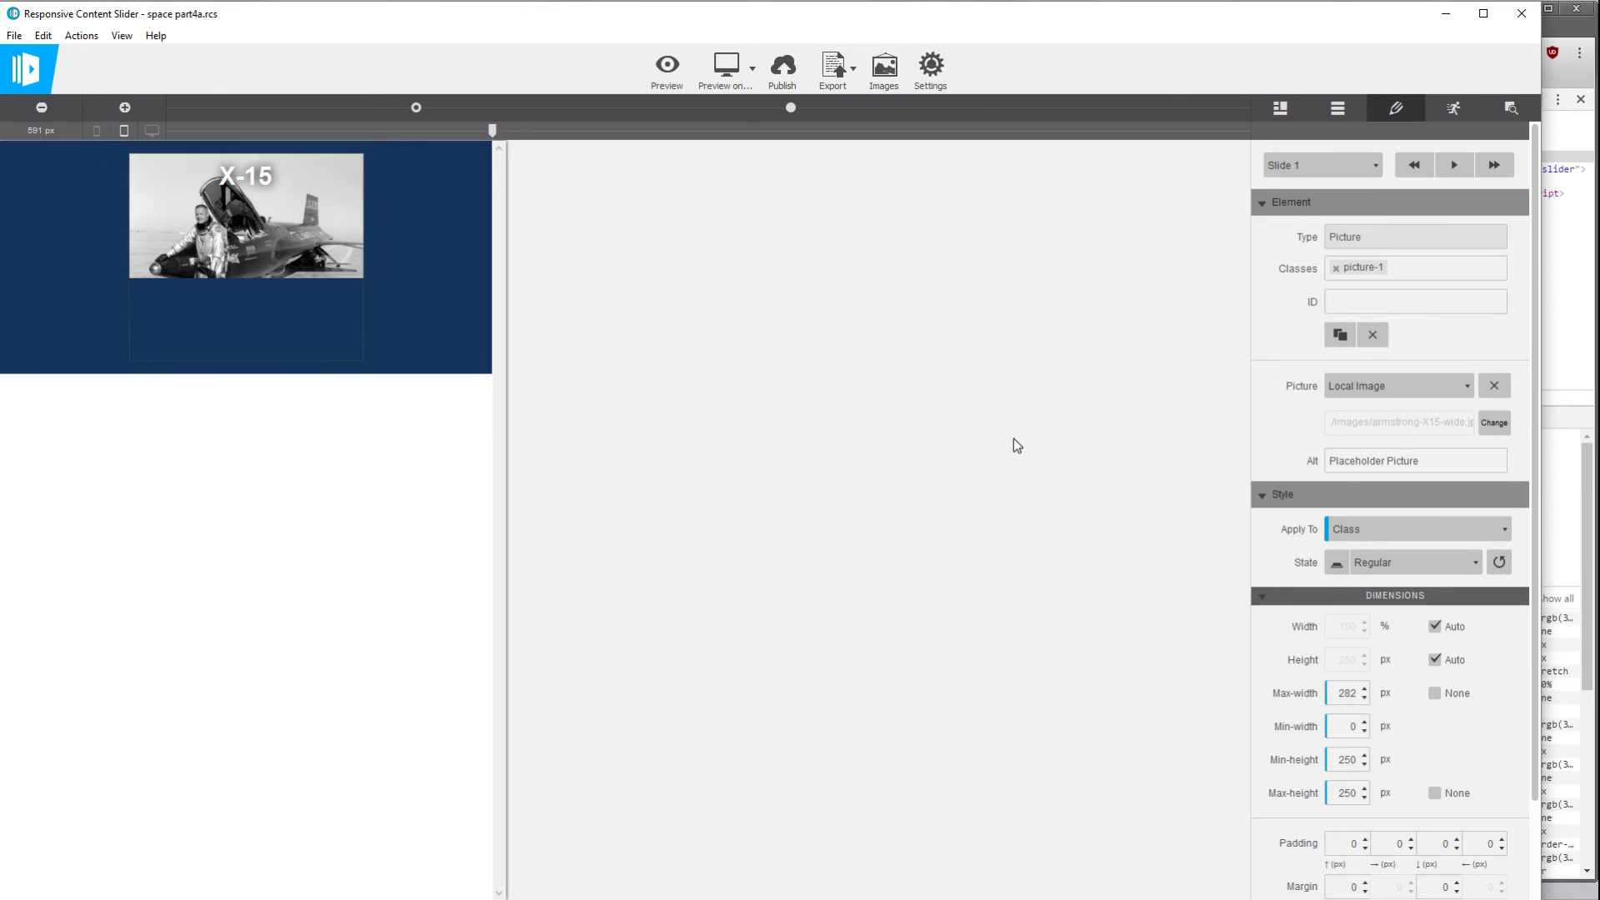
# Raise the Slide 1 X-15 picture's max-width to 470 px at the 591 px layout
pyautogui.scroll(13, 1364, 690)
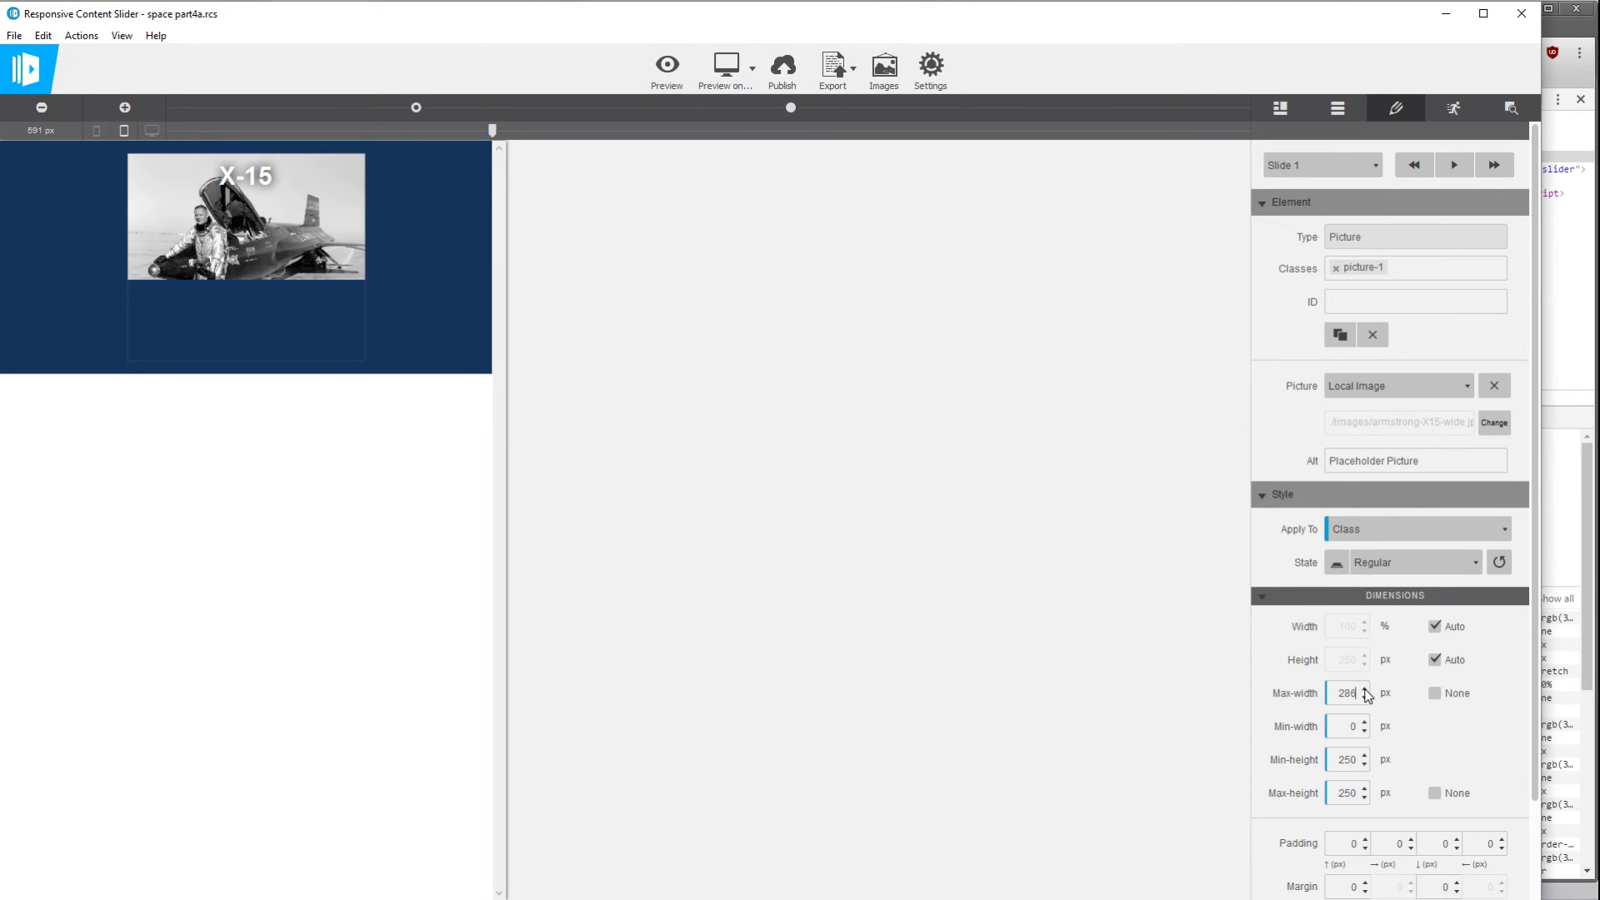
pyautogui.scroll(20, 1366, 694)
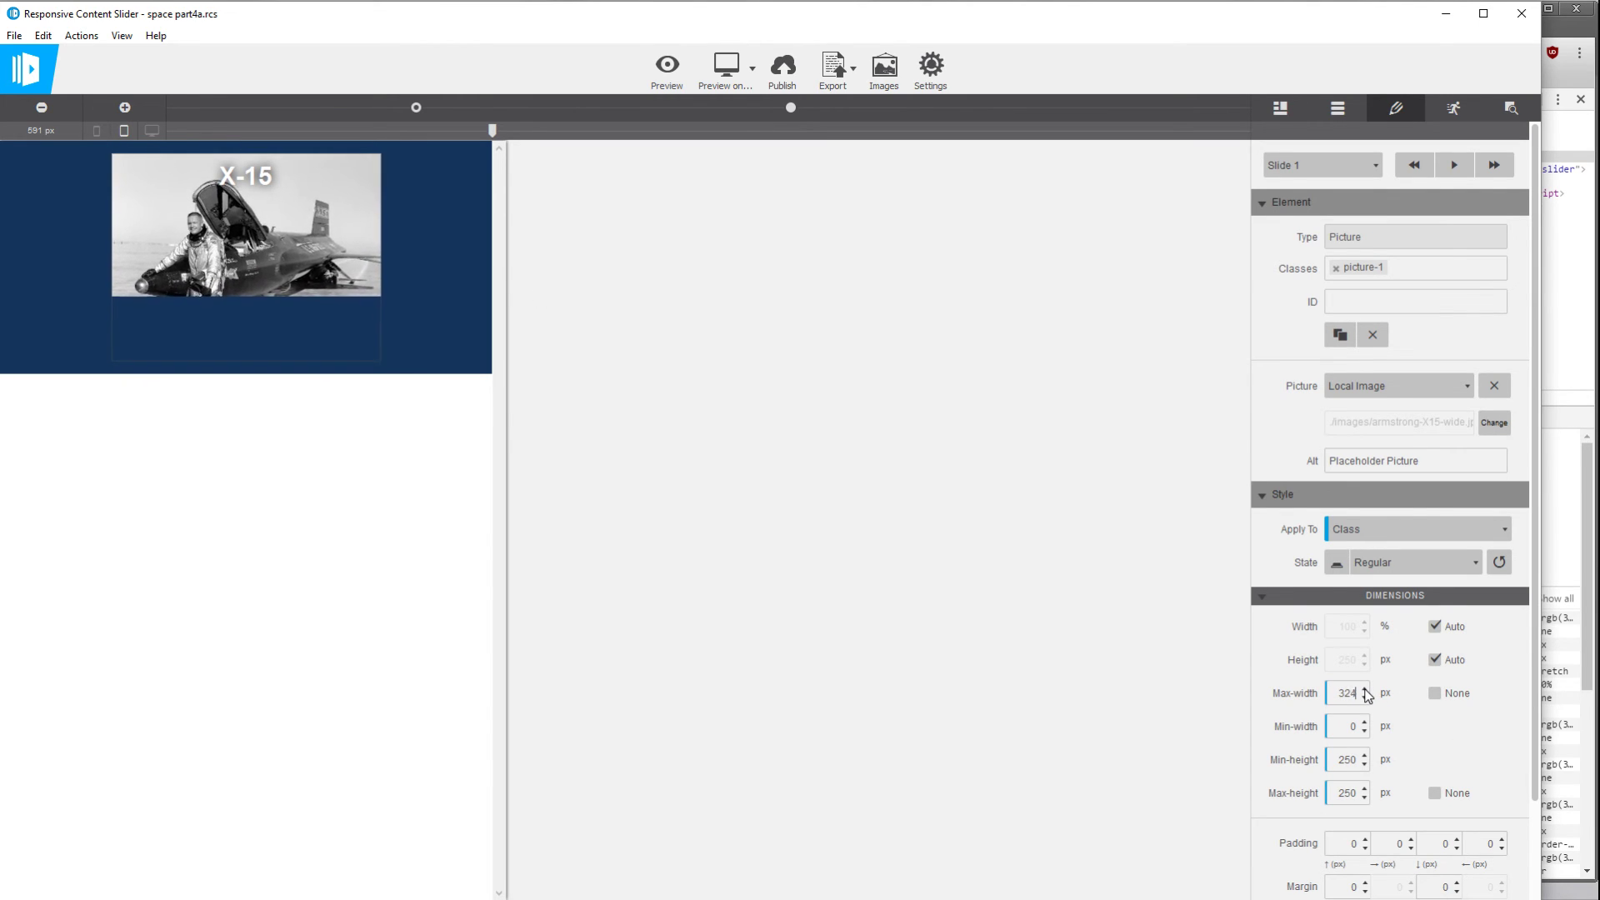
pyautogui.scroll(20, 1366, 694)
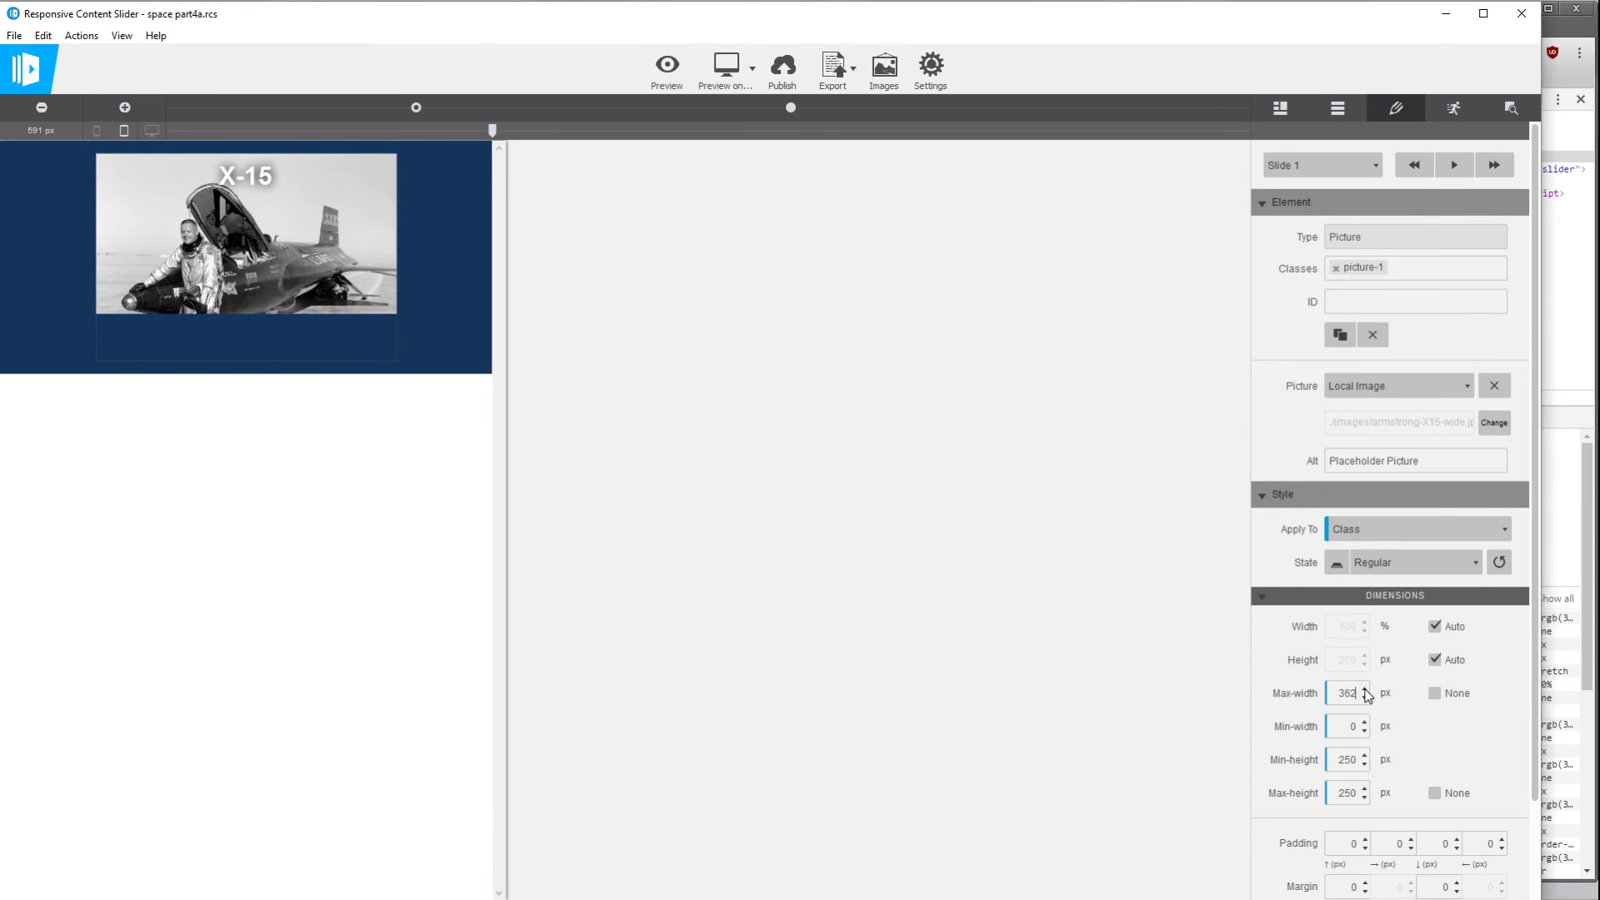
pyautogui.scroll(20, 1366, 694)
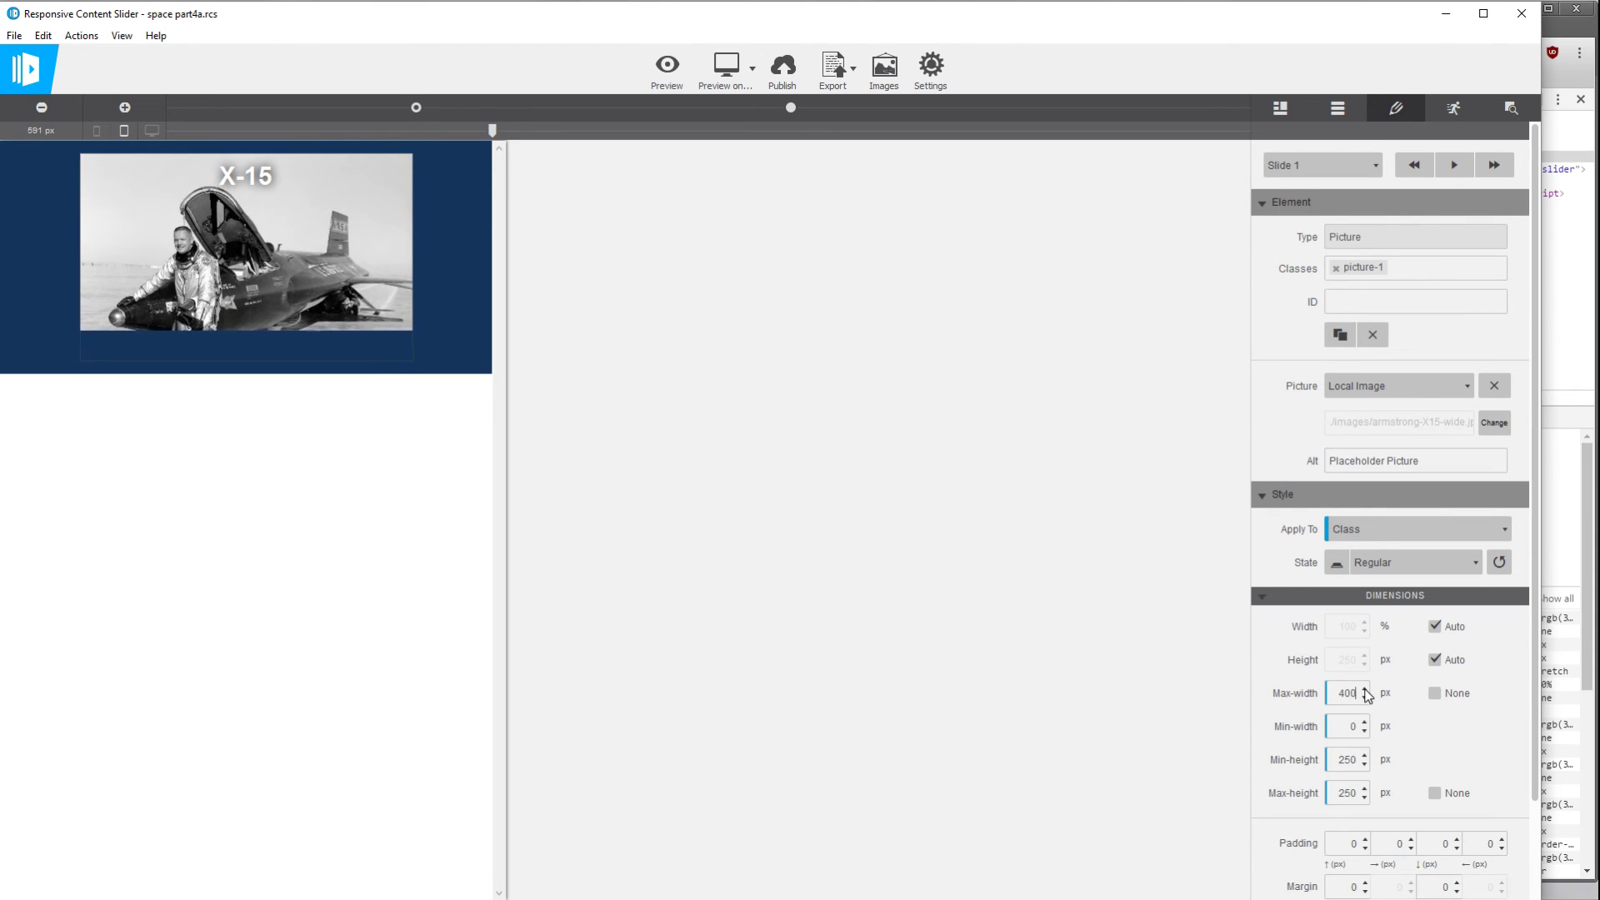
pyautogui.scroll(20, 1367, 694)
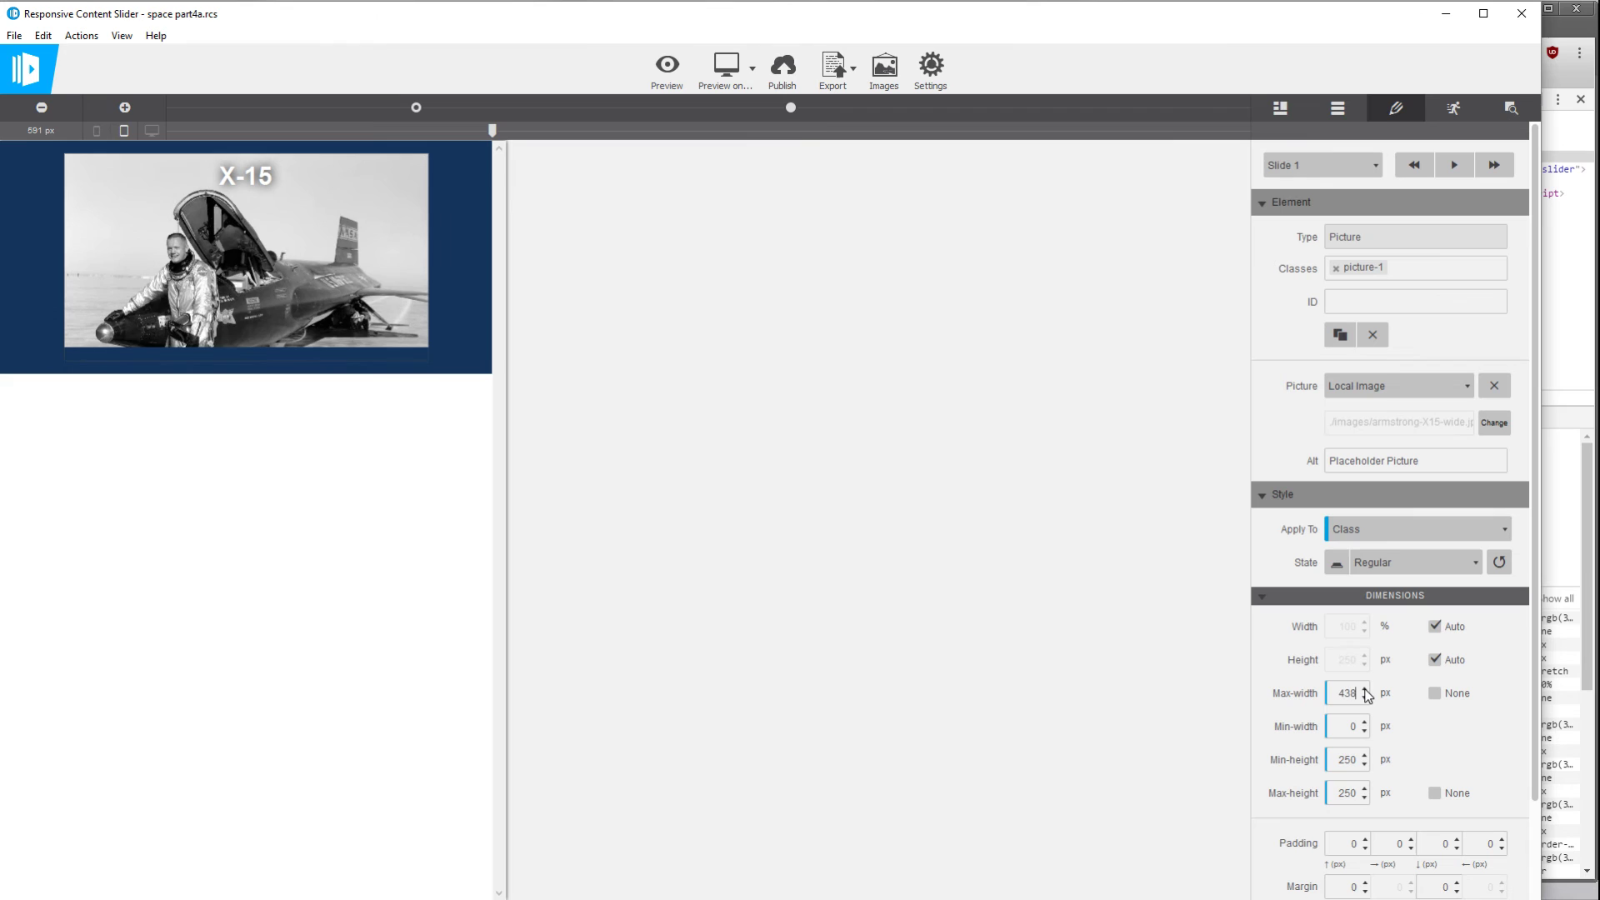
pyautogui.scroll(16, 1367, 694)
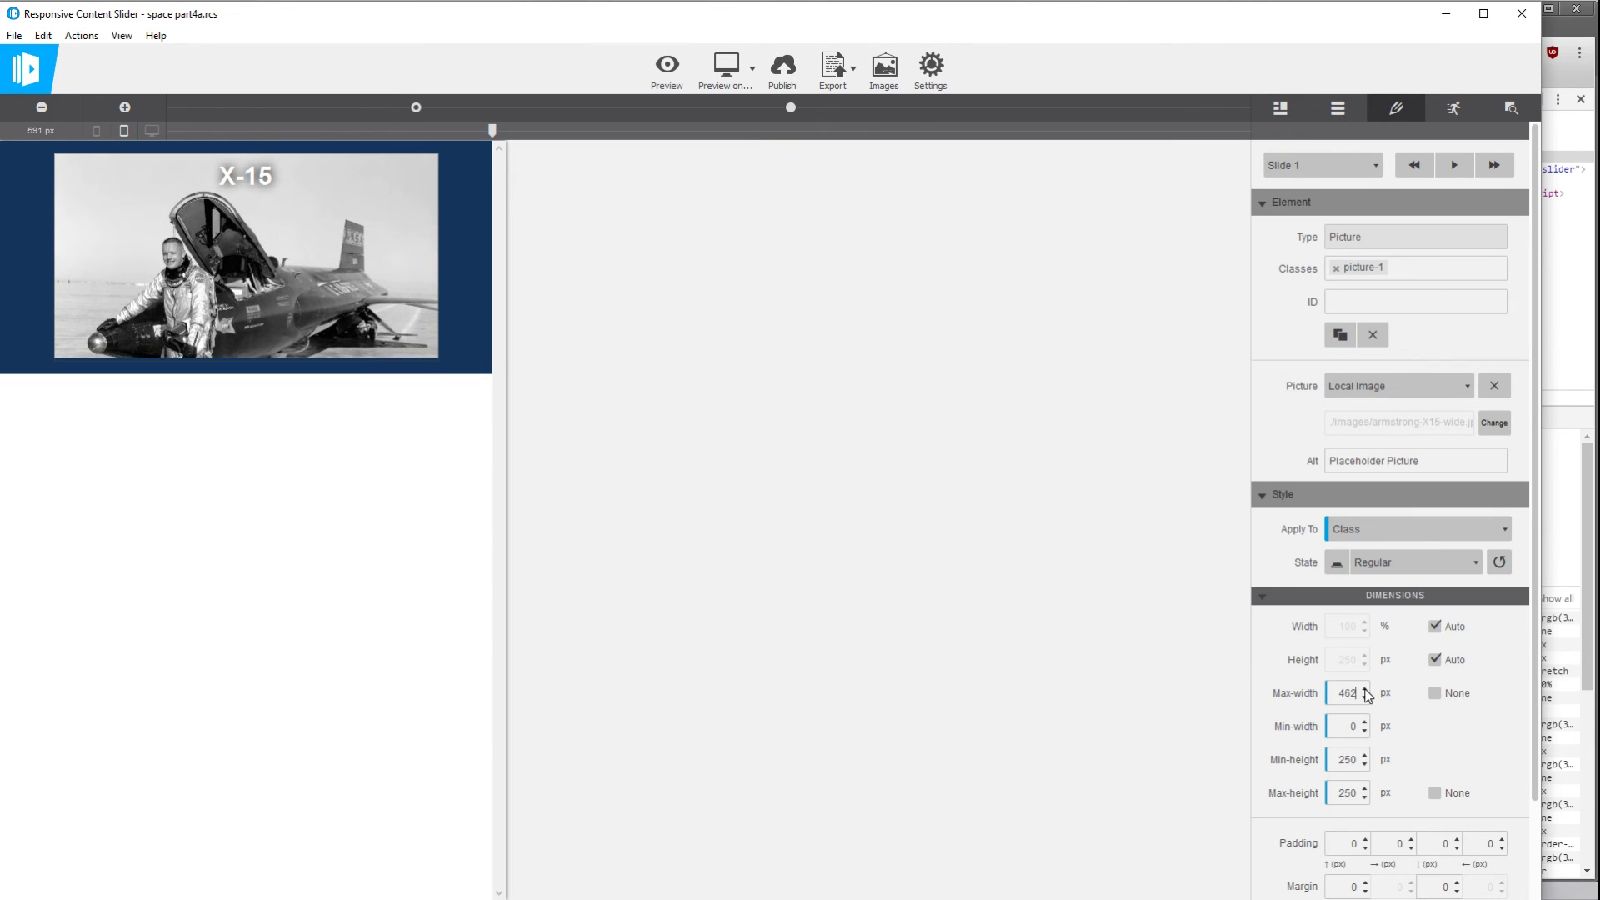
pyautogui.scroll(7, 1366, 694)
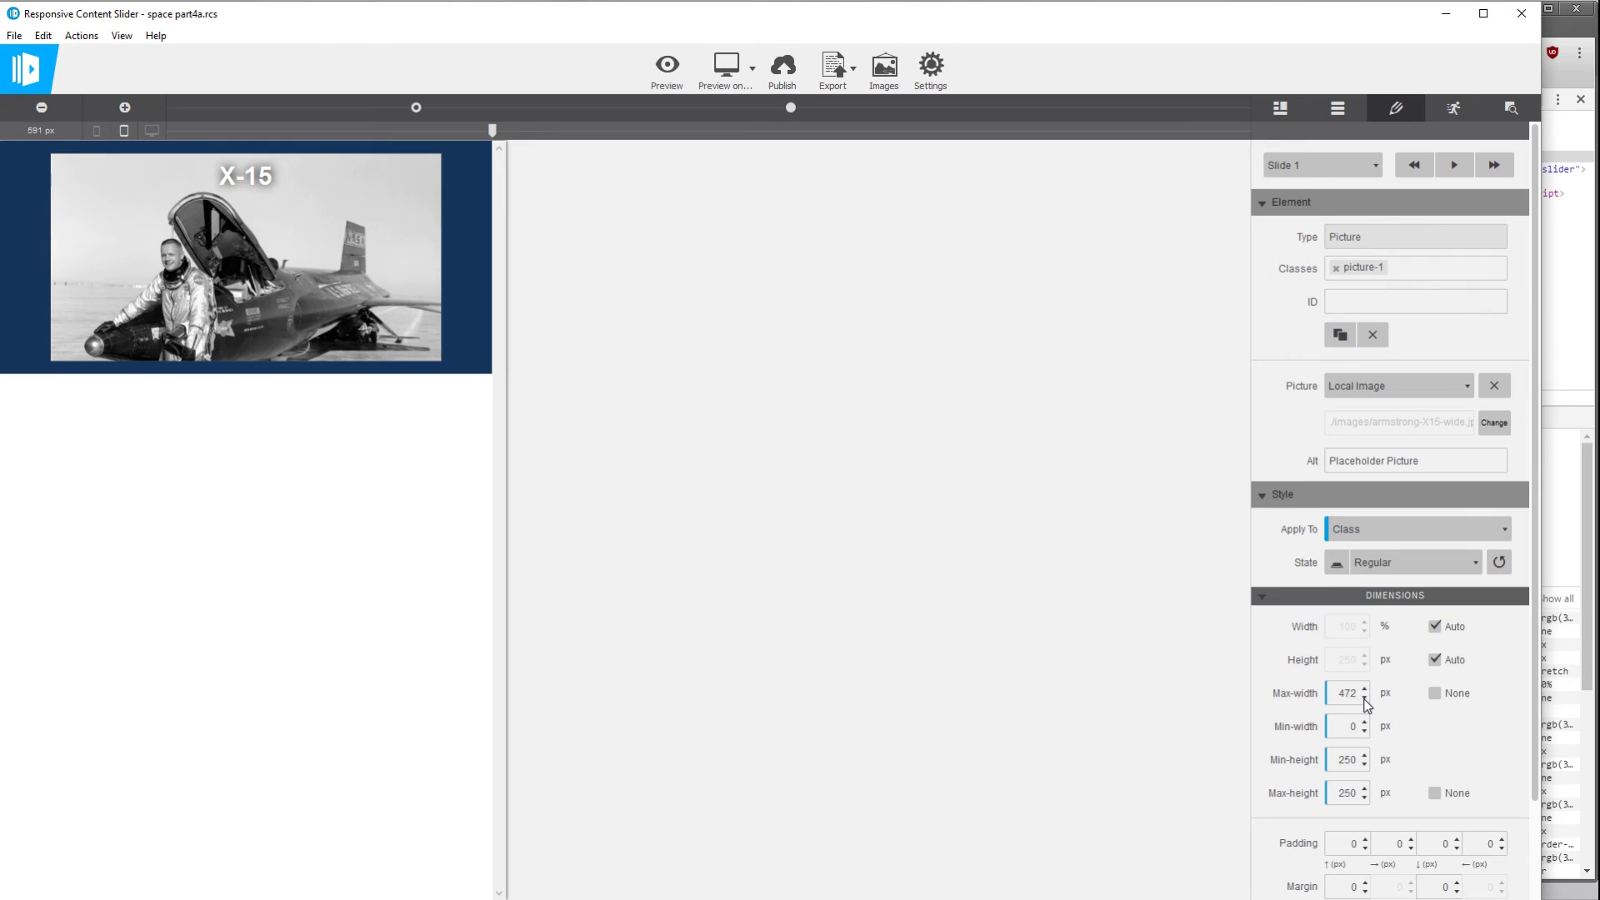
pyautogui.scroll(-2, 1367, 704)
pyautogui.scroll(1, 1366, 694)
# At the 868 px layout, set the X-15 picture's max-width to 912 px
pyautogui.moveTo(492, 130); pyautogui.dragTo(827, 143)
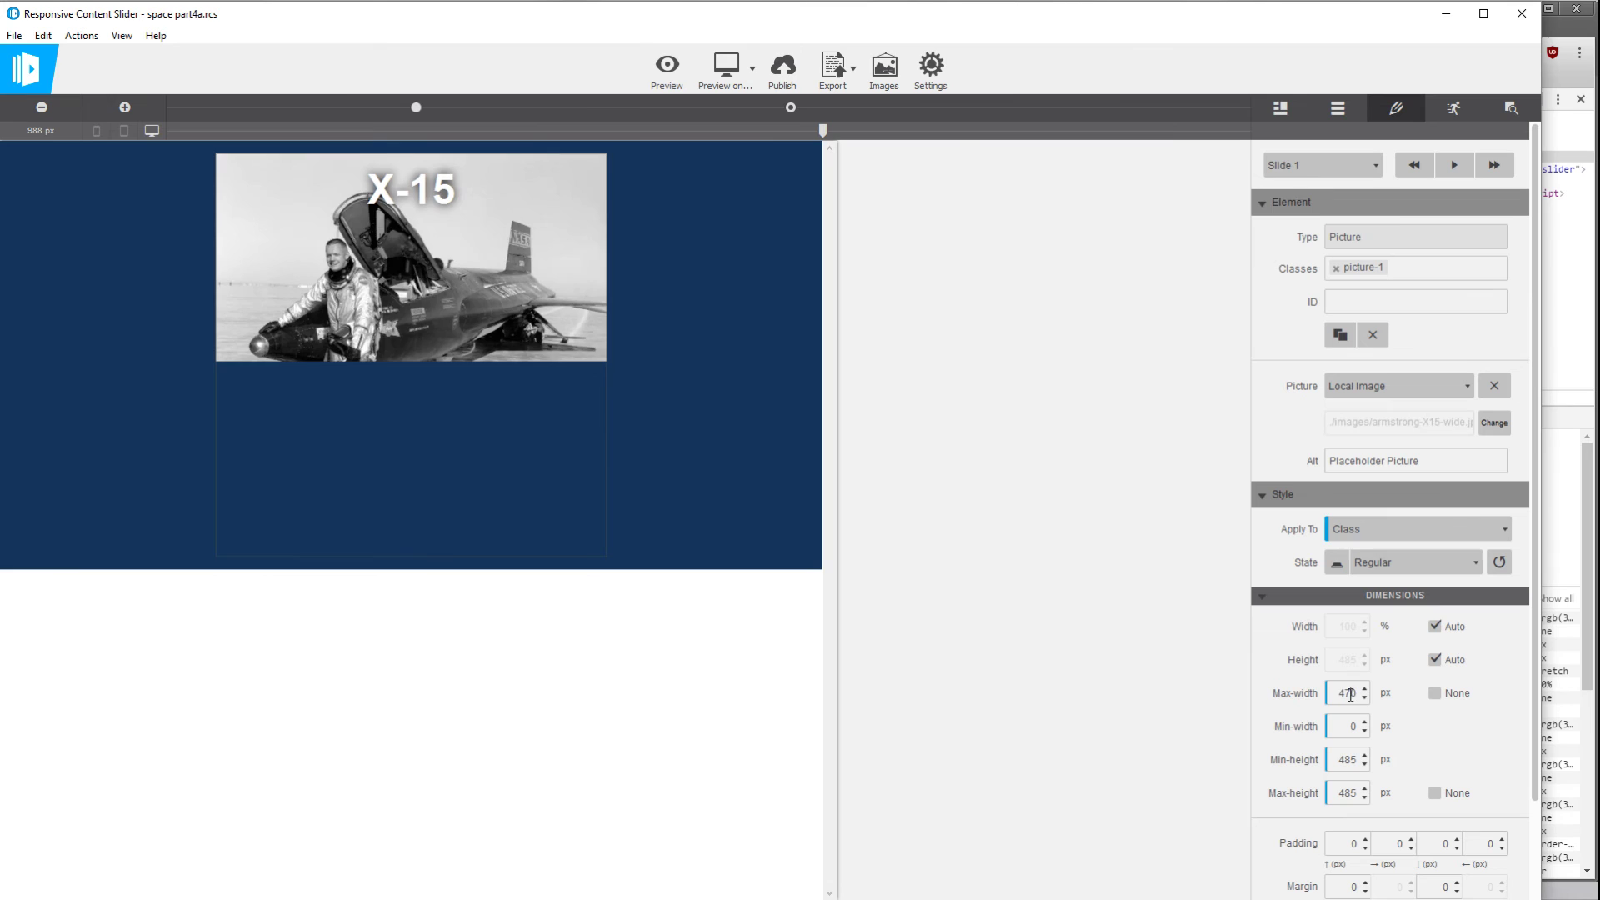
pyautogui.write('600')
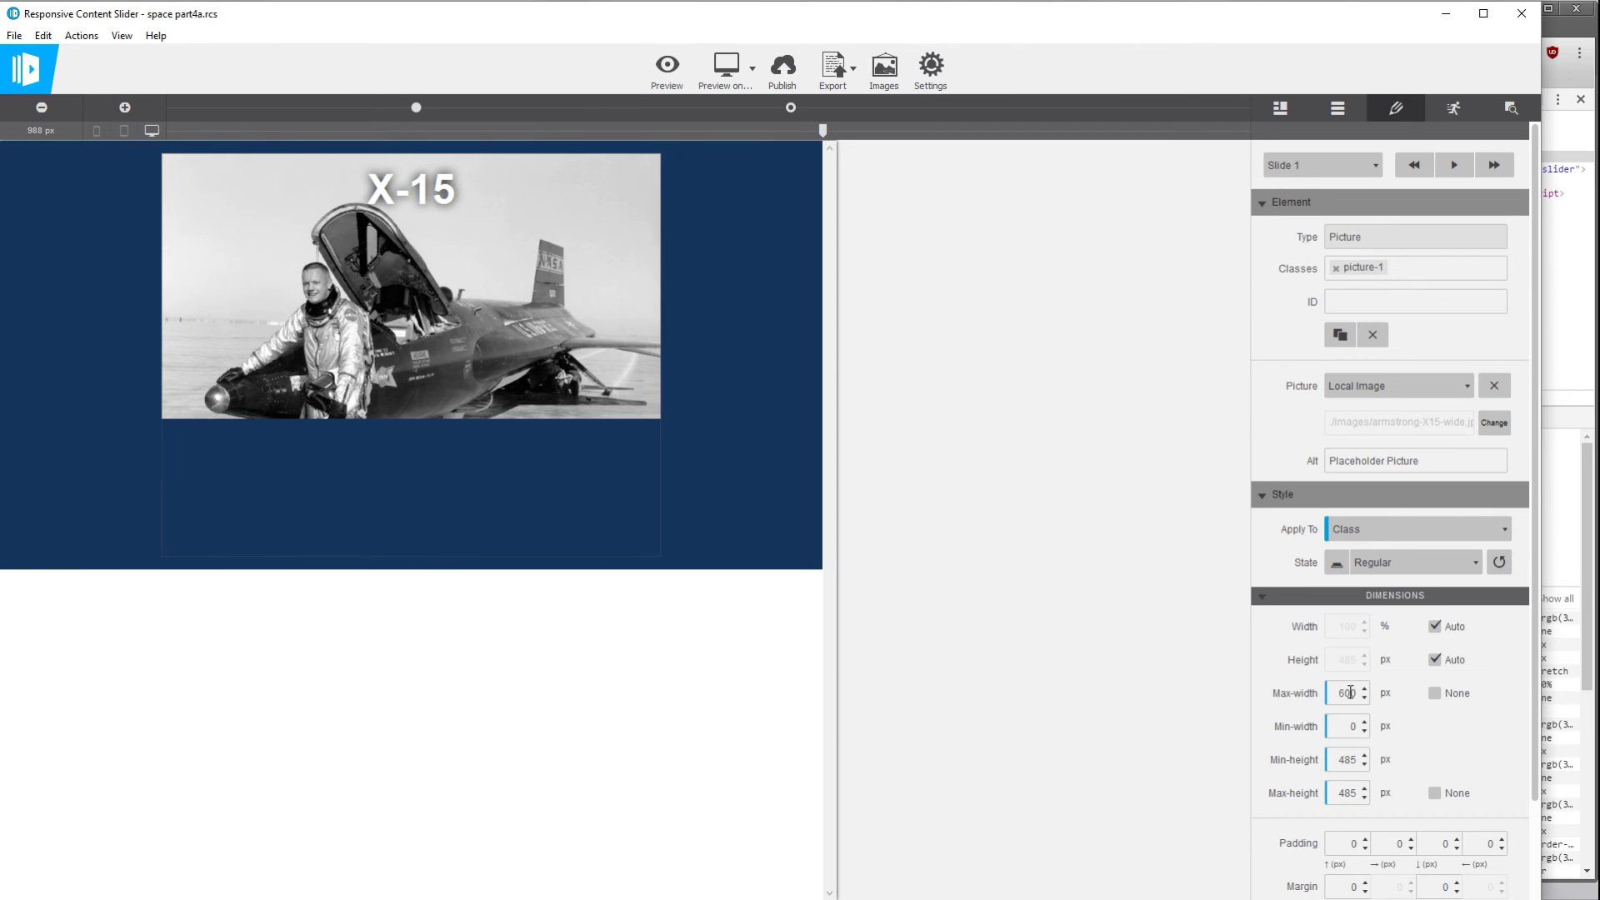
pyautogui.doubleClick(1350, 692)
pyautogui.write('700')
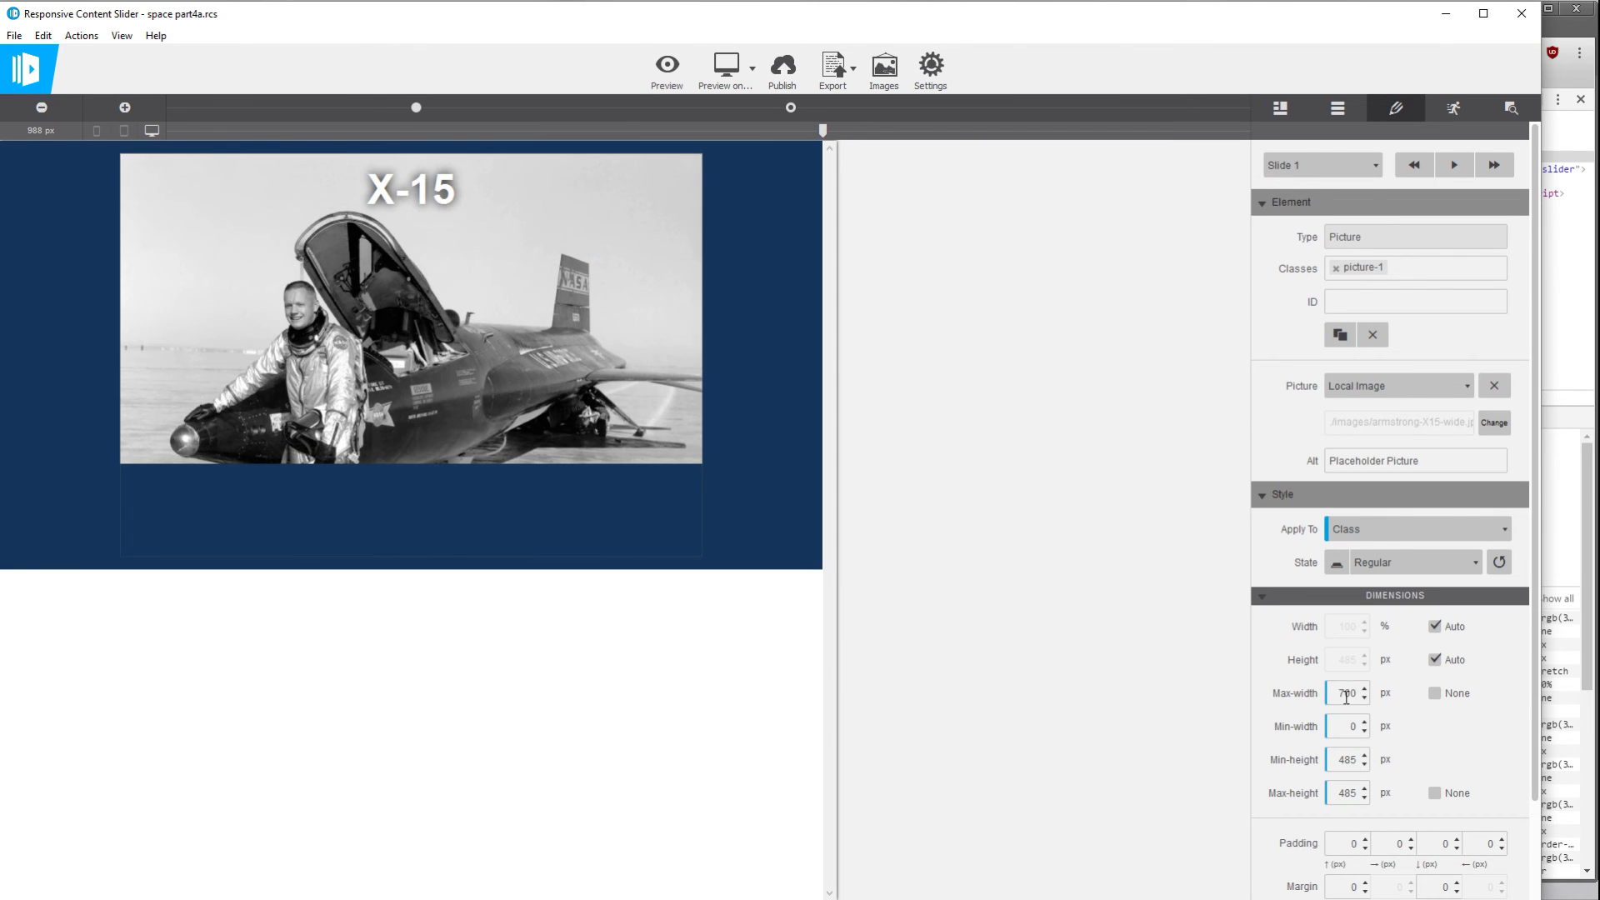
pyautogui.write('800')
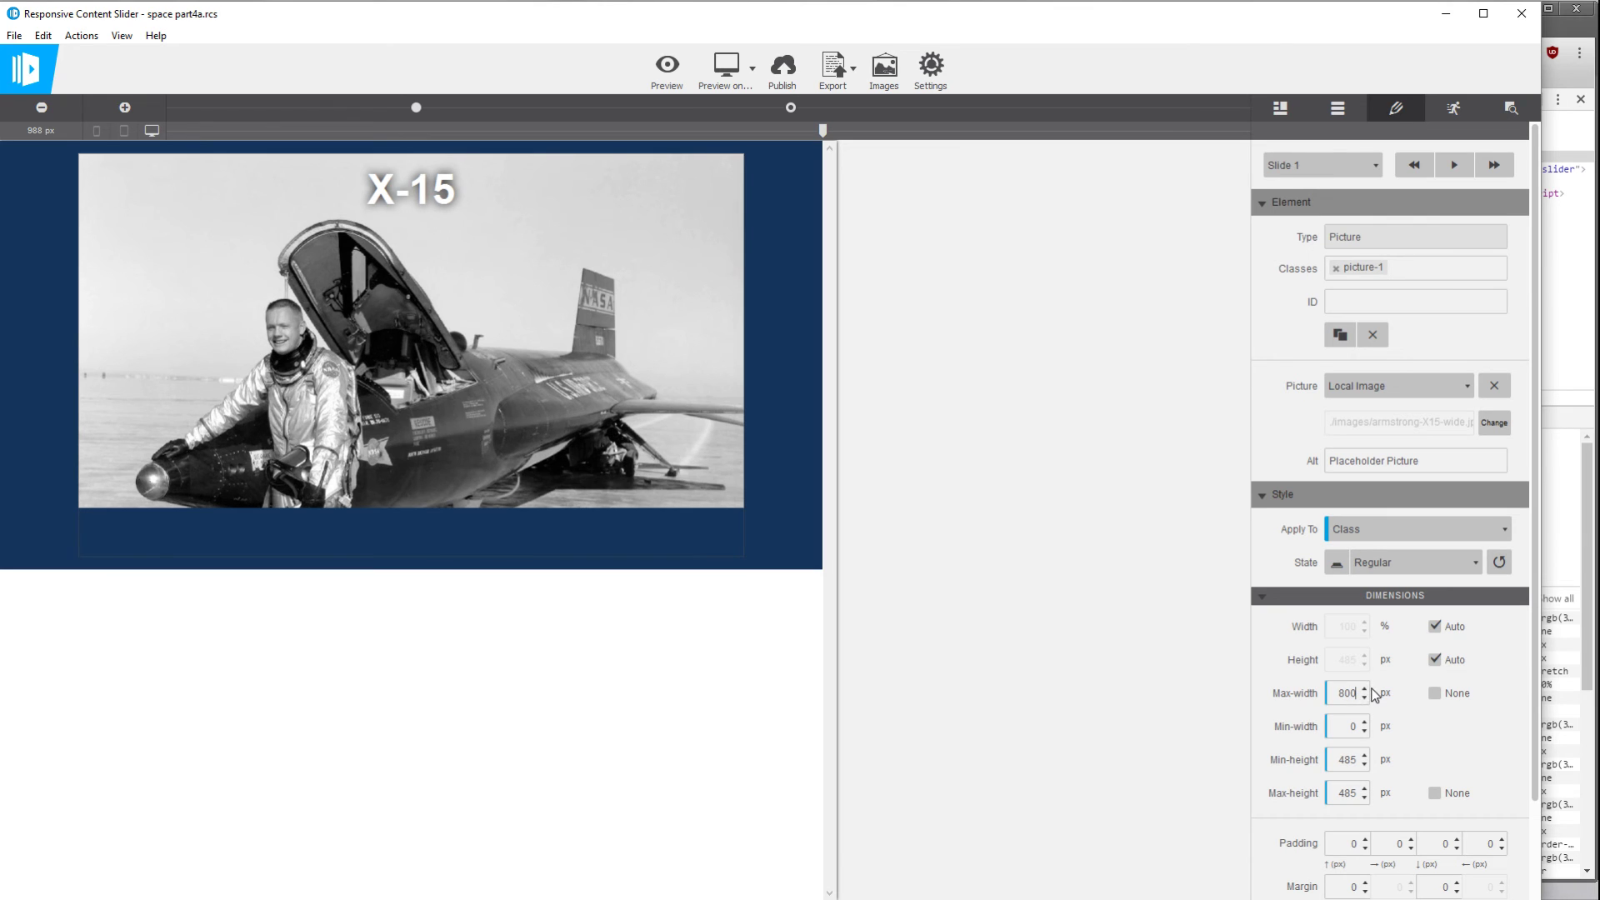
pyautogui.click(1365, 688)
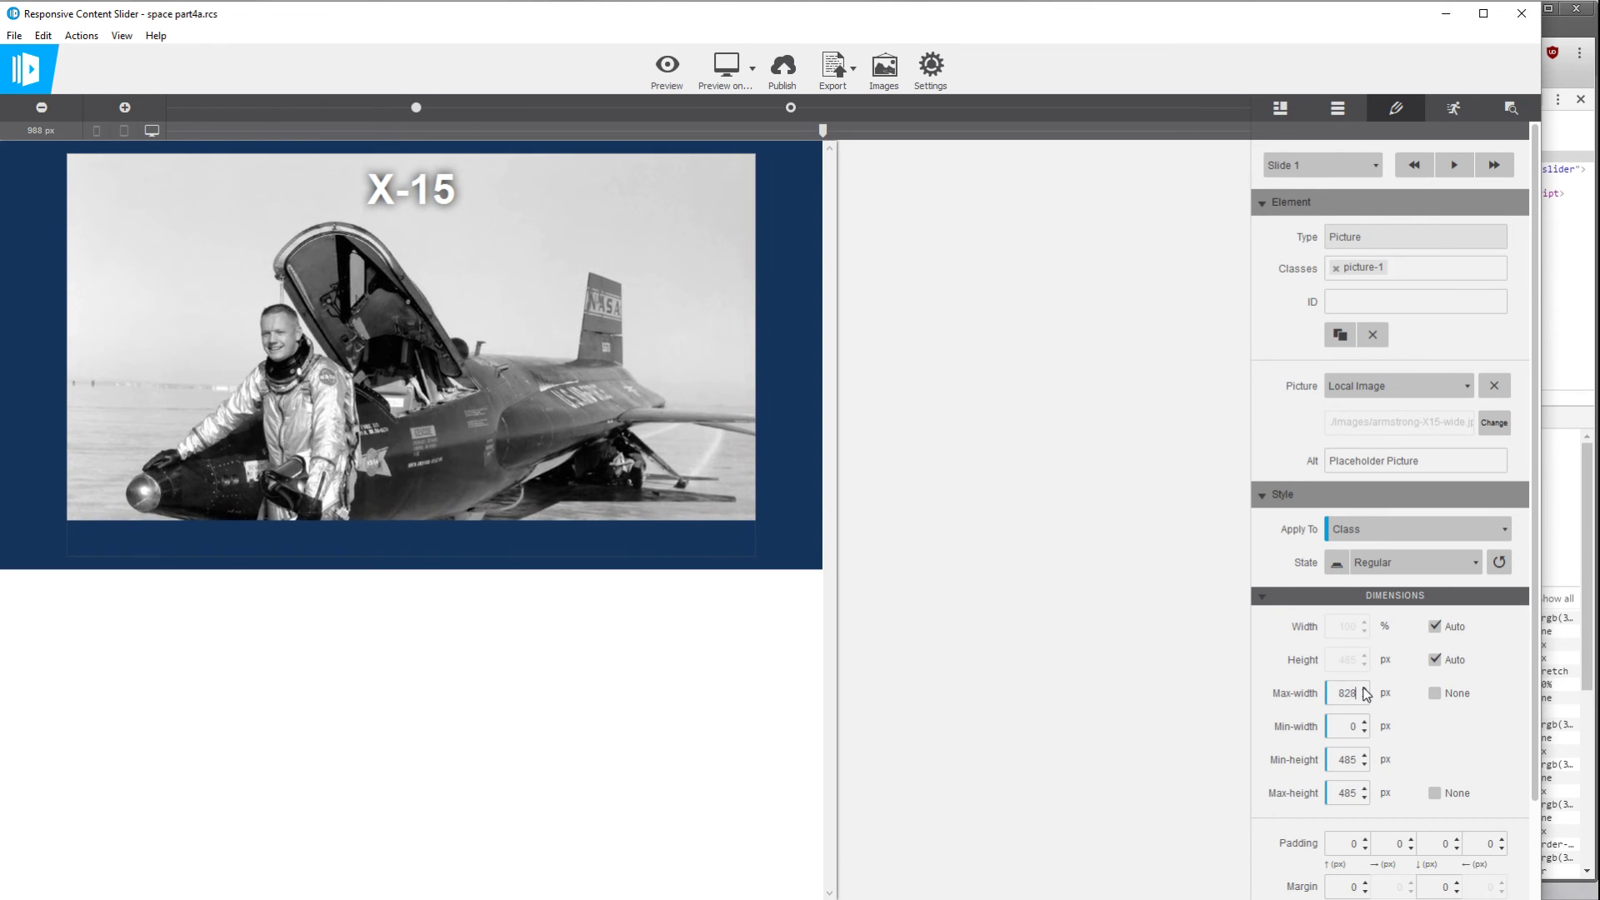
pyautogui.moveTo(1364, 688); pyautogui.dragTo(1364, 688)
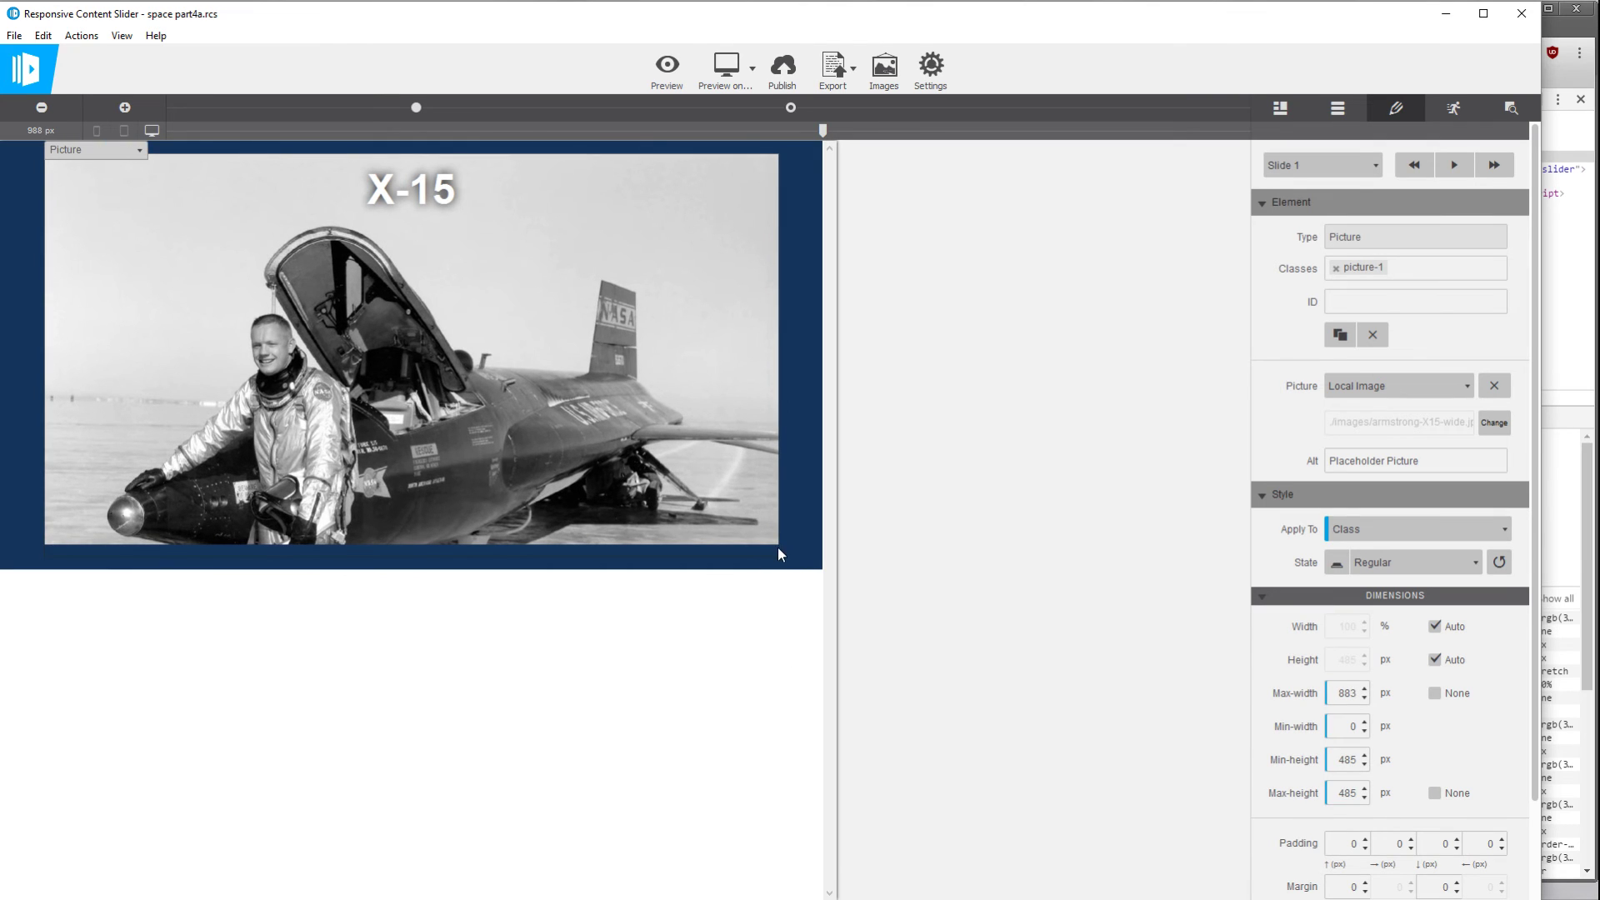
pyautogui.moveTo(1365, 690); pyautogui.dragTo(1367, 696)
pyautogui.click(1367, 700)
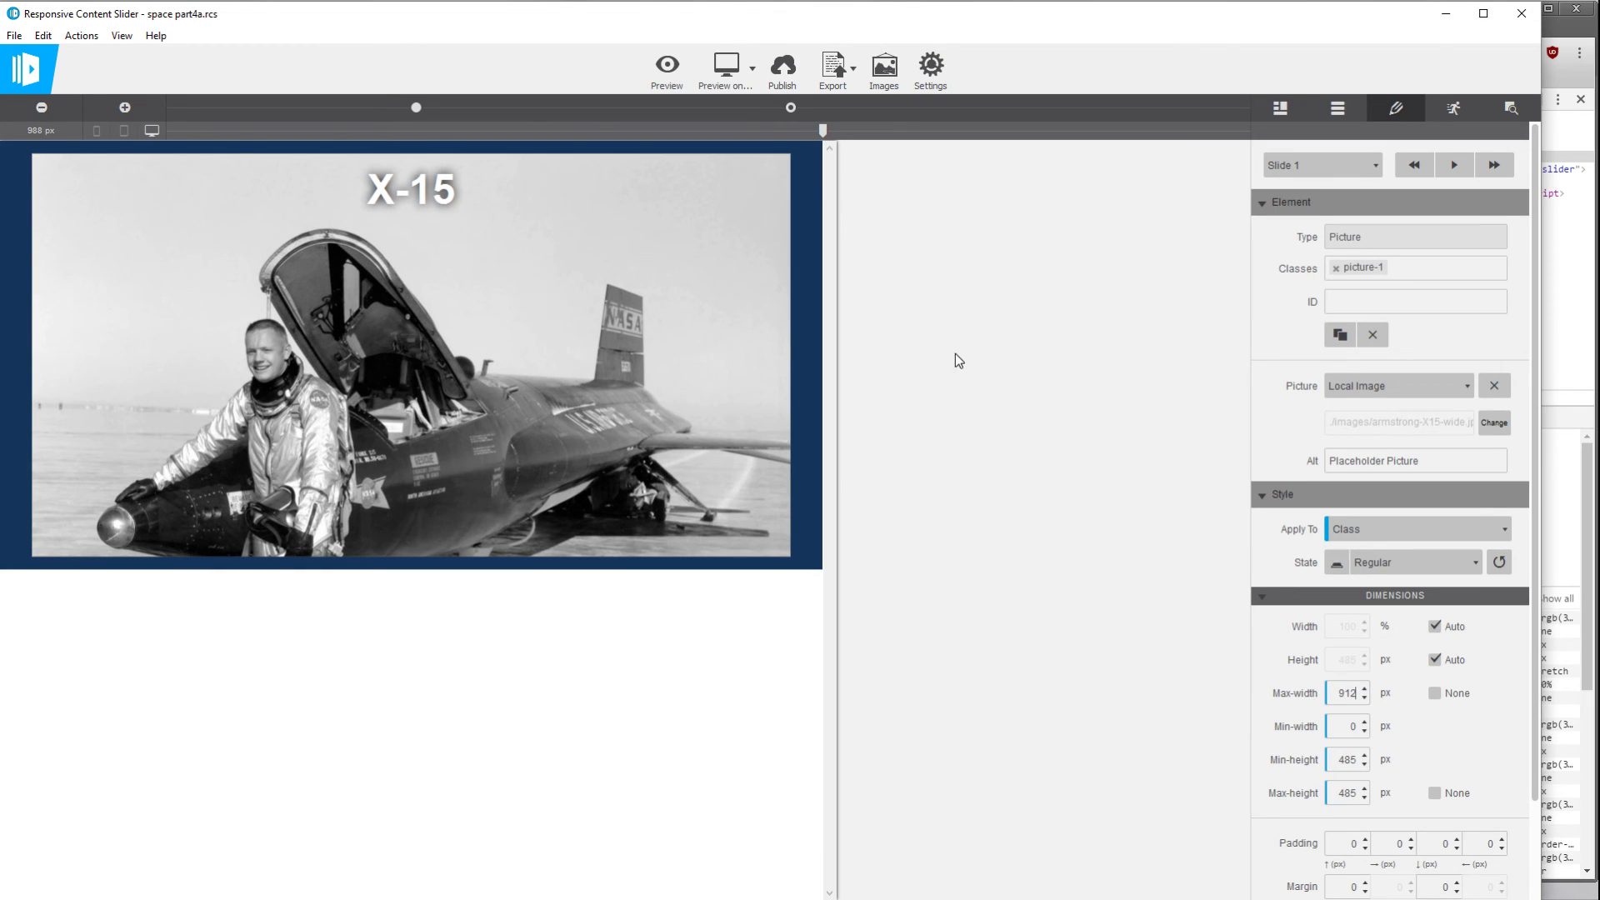
# Switch to Slide 2 and select the moon picture
pyautogui.click(1317, 165)
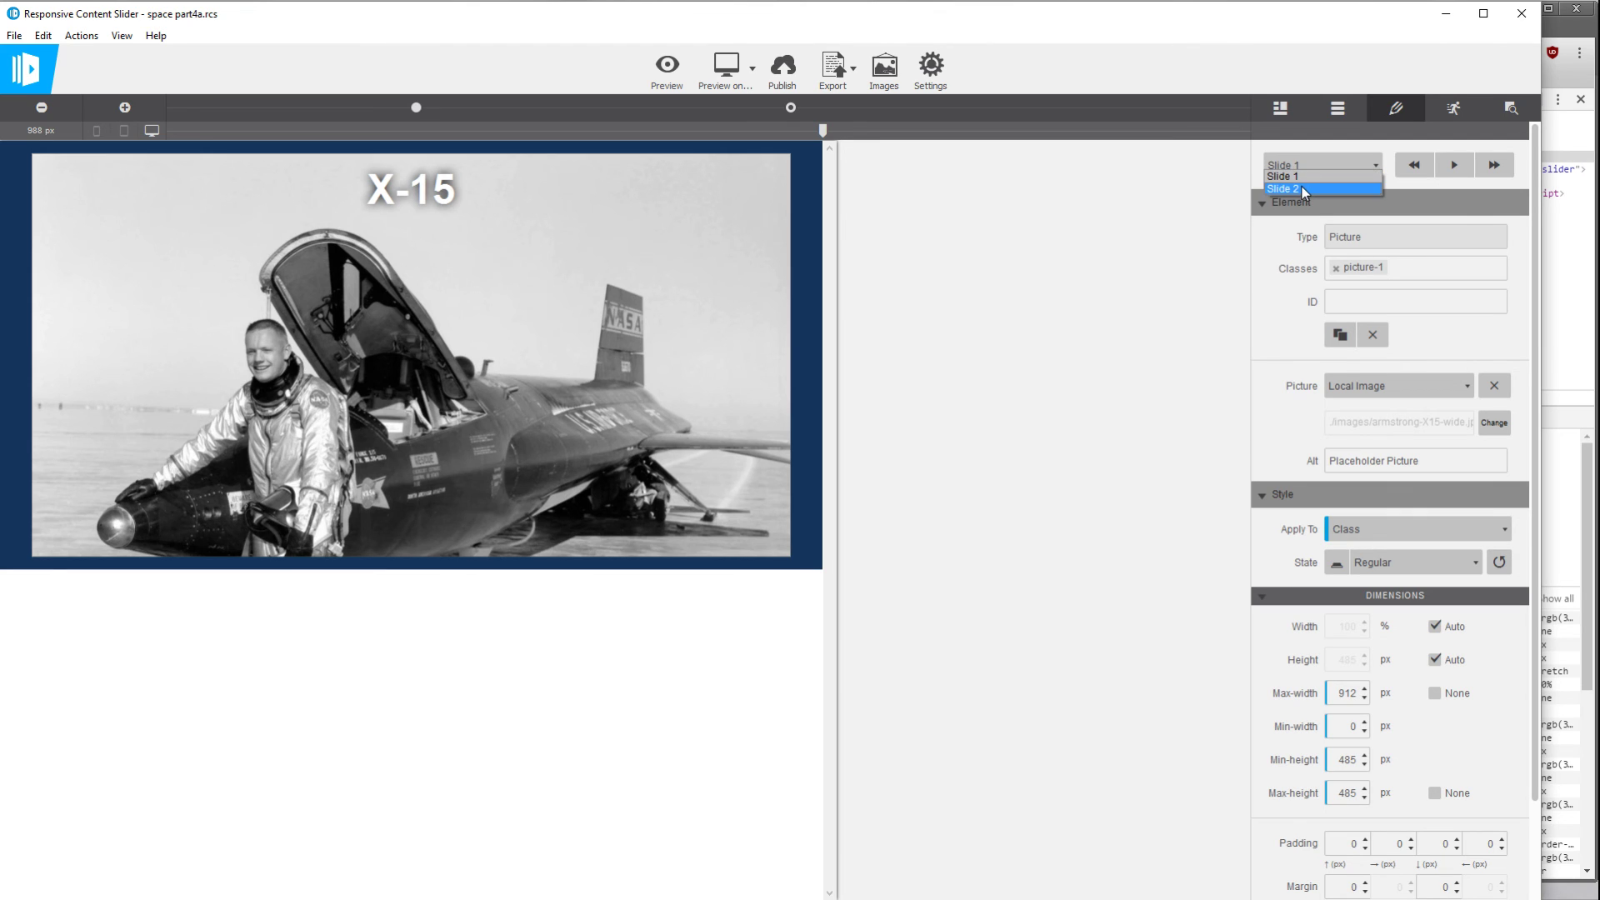
pyautogui.click(1304, 190)
pyautogui.click(441, 352)
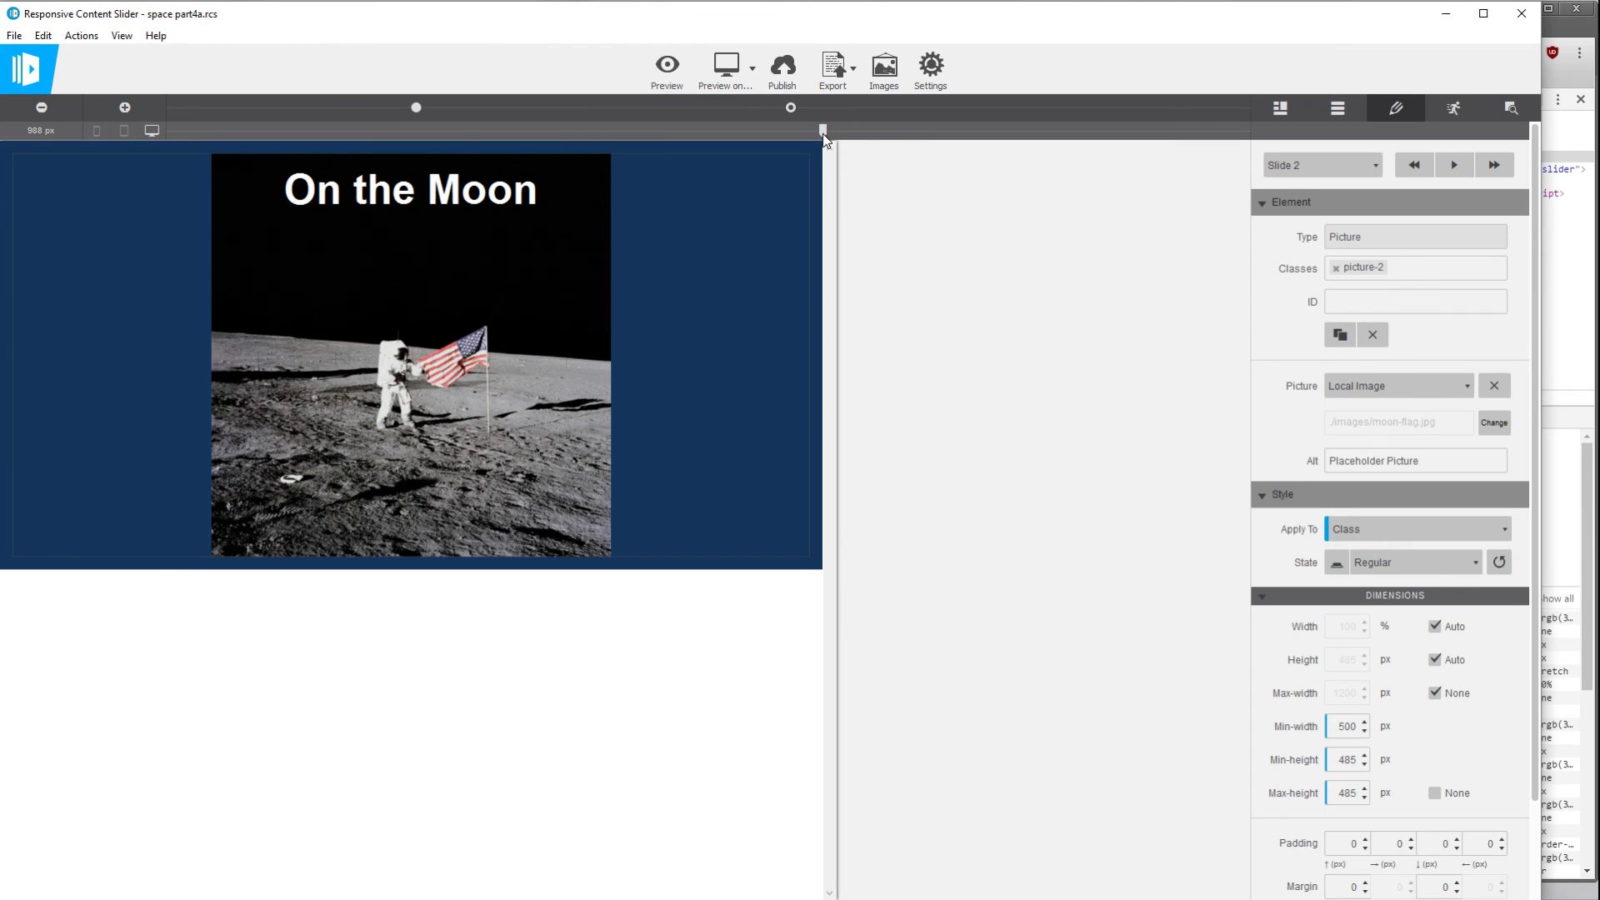
# At the 478 px layout, give the moon picture a 150 px max-width
pyautogui.moveTo(823, 130); pyautogui.dragTo(399, 130)
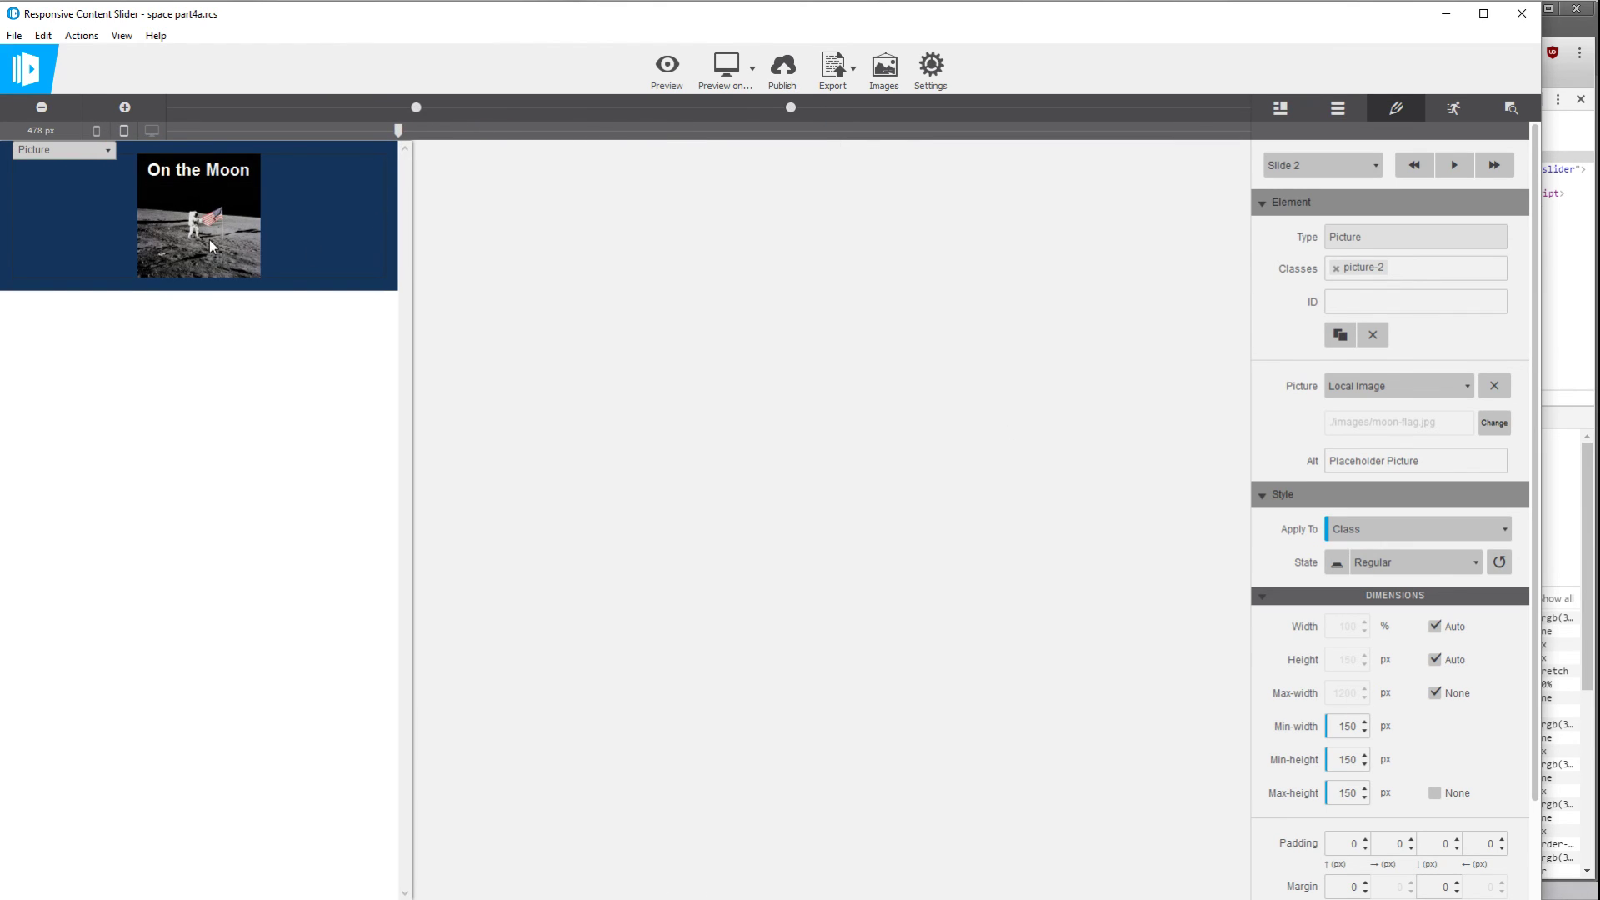
pyautogui.click(1435, 694)
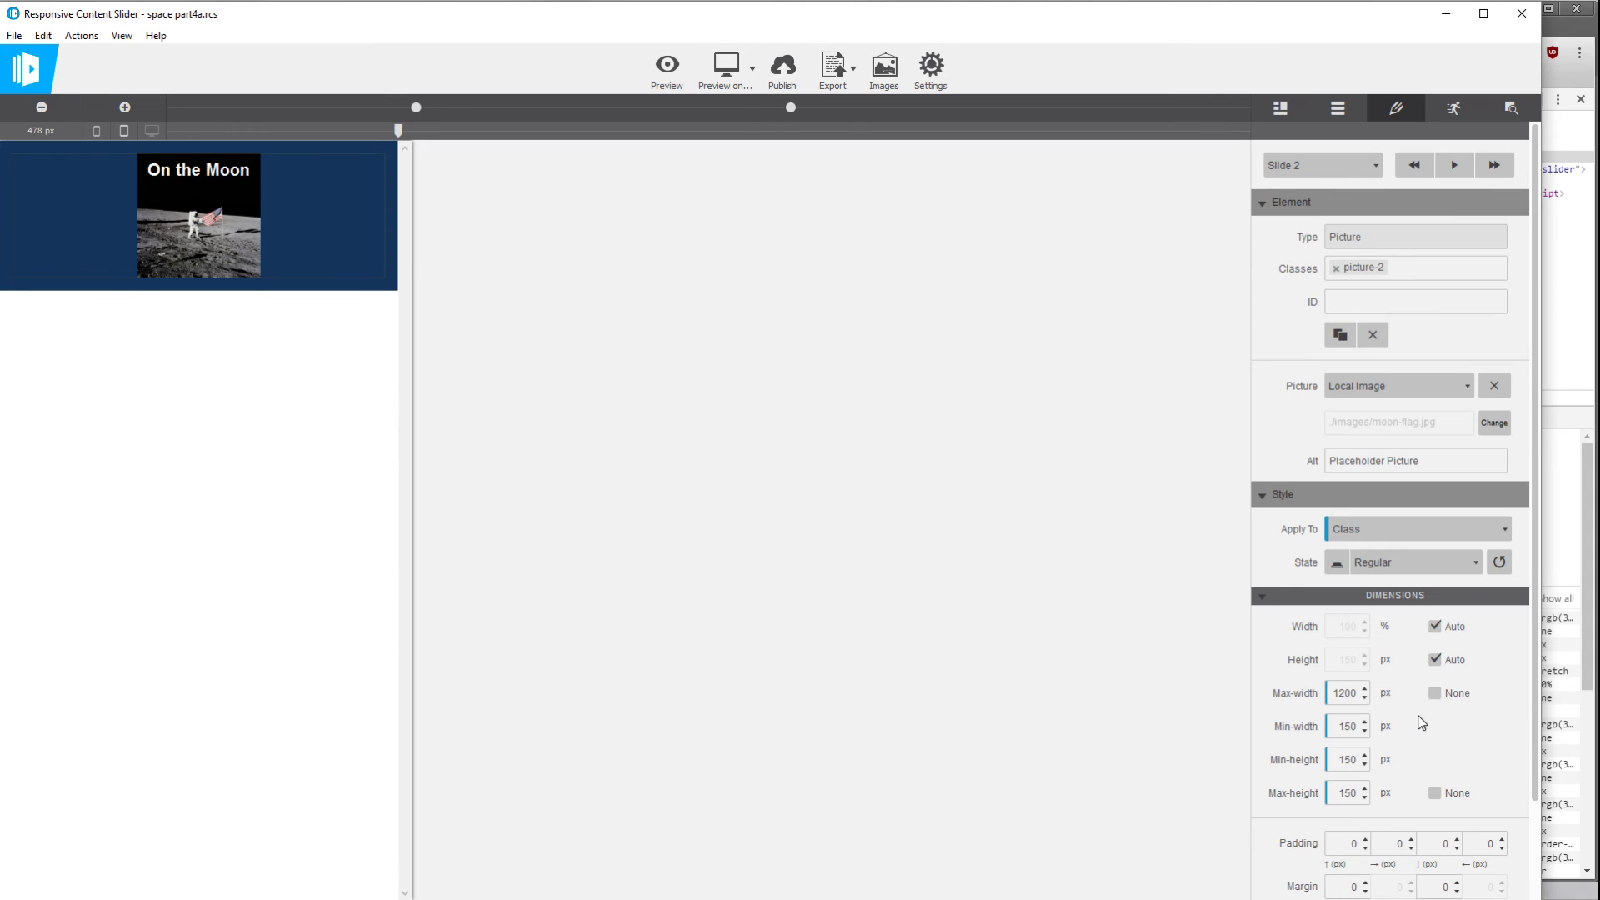
pyautogui.doubleClick(1335, 694)
pyautogui.write('150')
pyautogui.click(1363, 688)
pyautogui.click(1365, 689)
# At the 723 px layout, set the moon picture's max-width and min-width to 250 px
pyautogui.moveTo(399, 131); pyautogui.dragTo(602, 131)
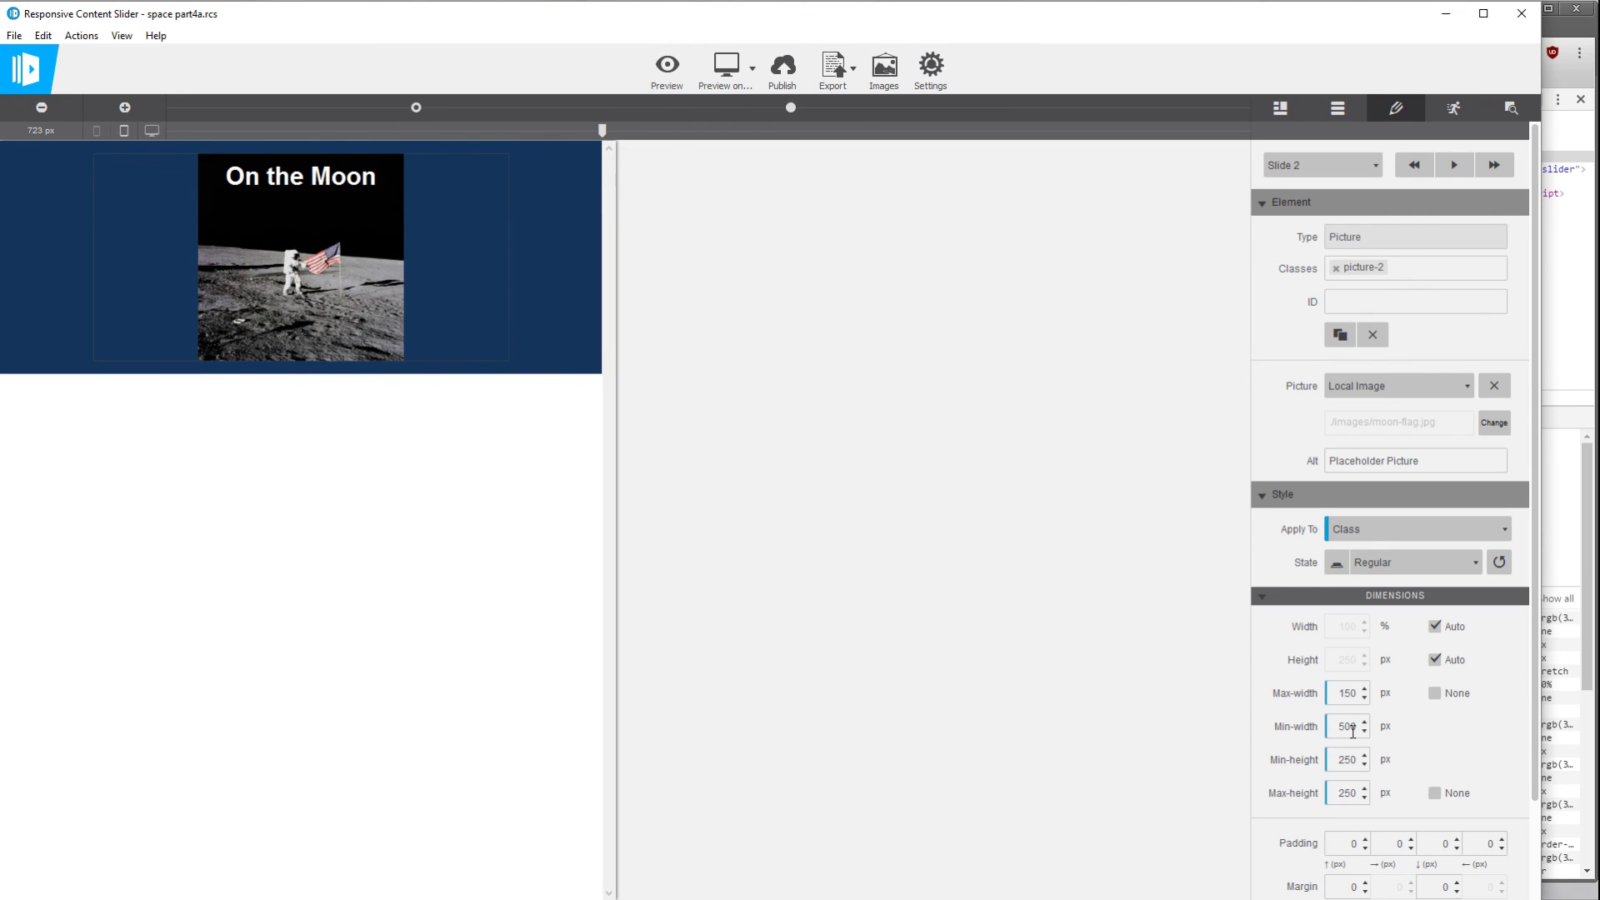
pyautogui.doubleClick(1348, 693)
pyautogui.write('250')
pyautogui.doubleClick(1345, 728)
pyautogui.write('2')
pyautogui.click(1350, 700)
pyautogui.moveTo(601, 131); pyautogui.dragTo(838, 133)
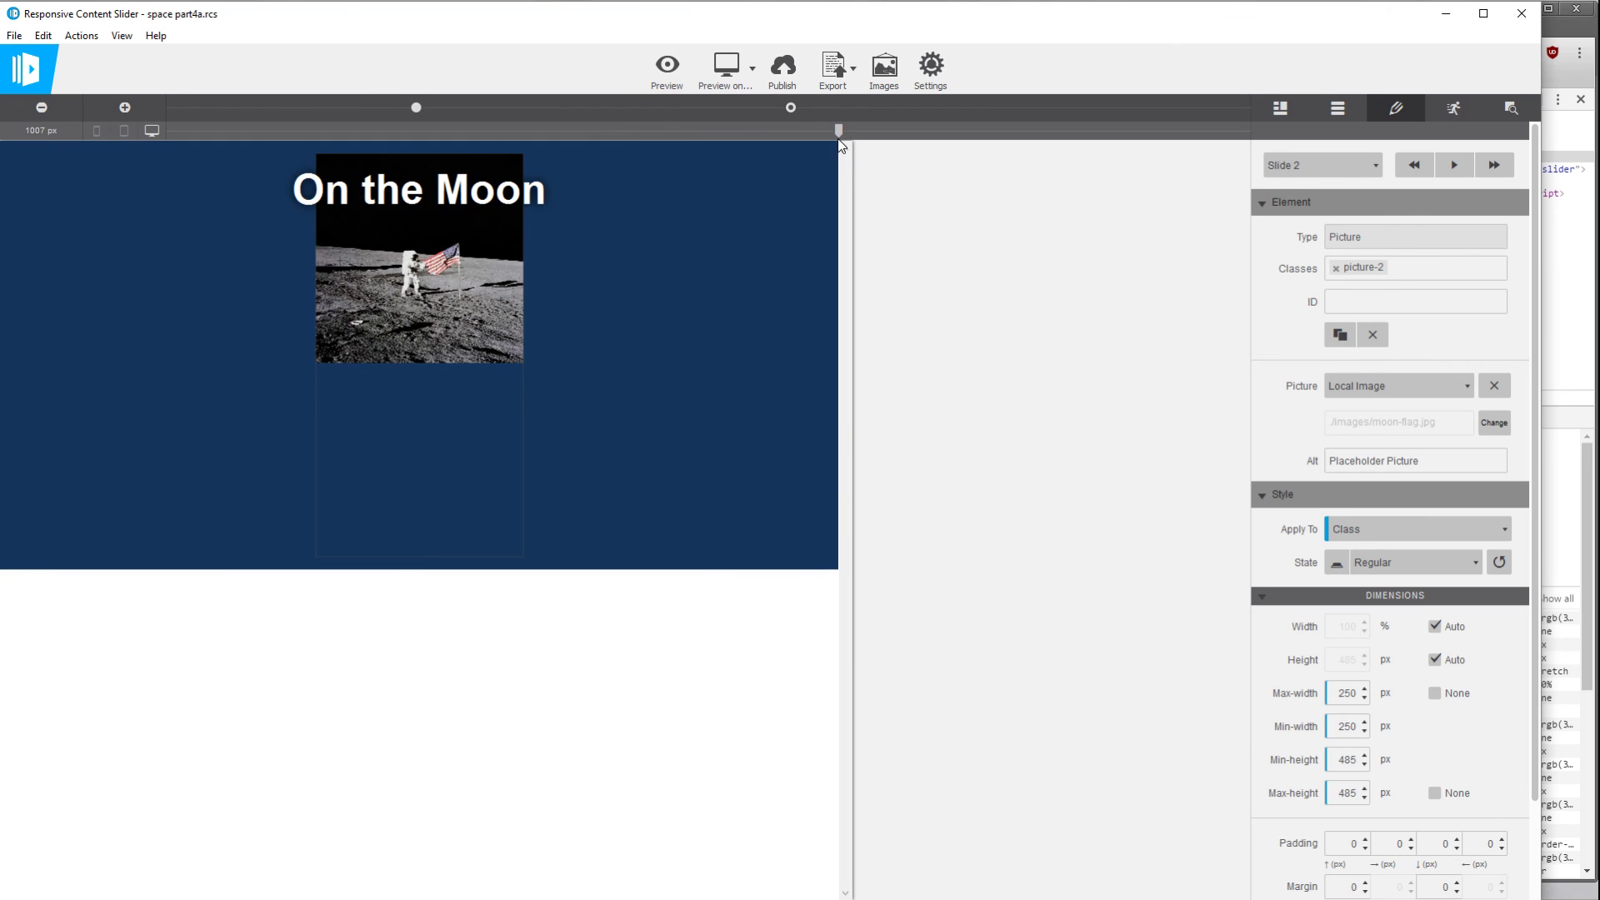
# At the widest layout, set the moon picture's max-width to 485 px and min-width to 50 px
pyautogui.doubleClick(1348, 694)
pyautogui.write('485')
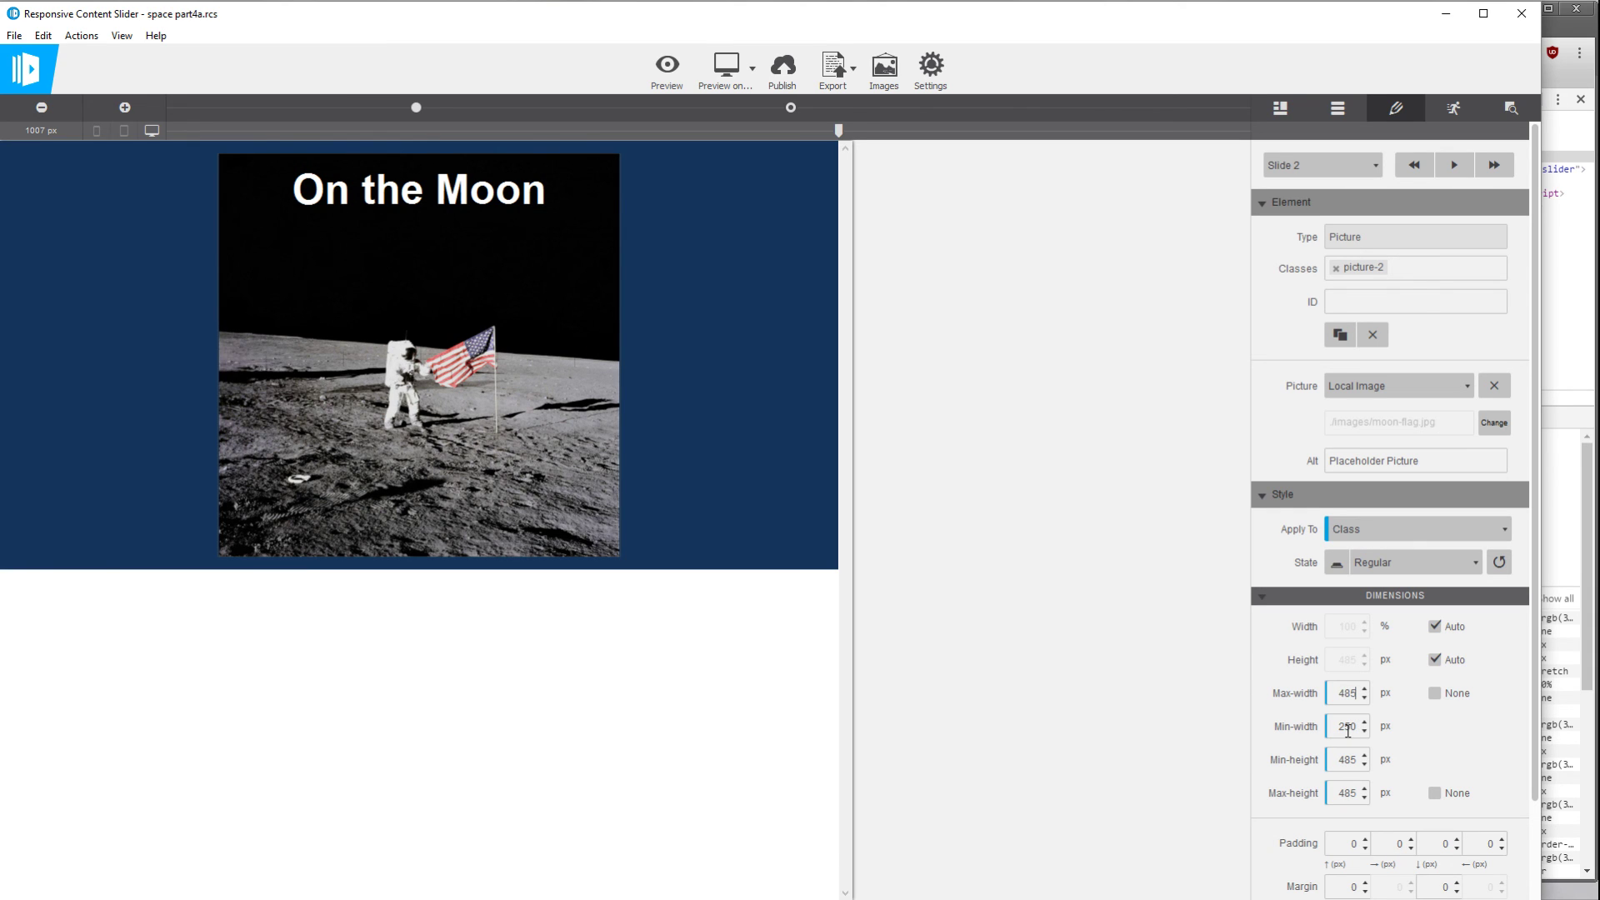
pyautogui.doubleClick(1347, 727)
pyautogui.write('50')
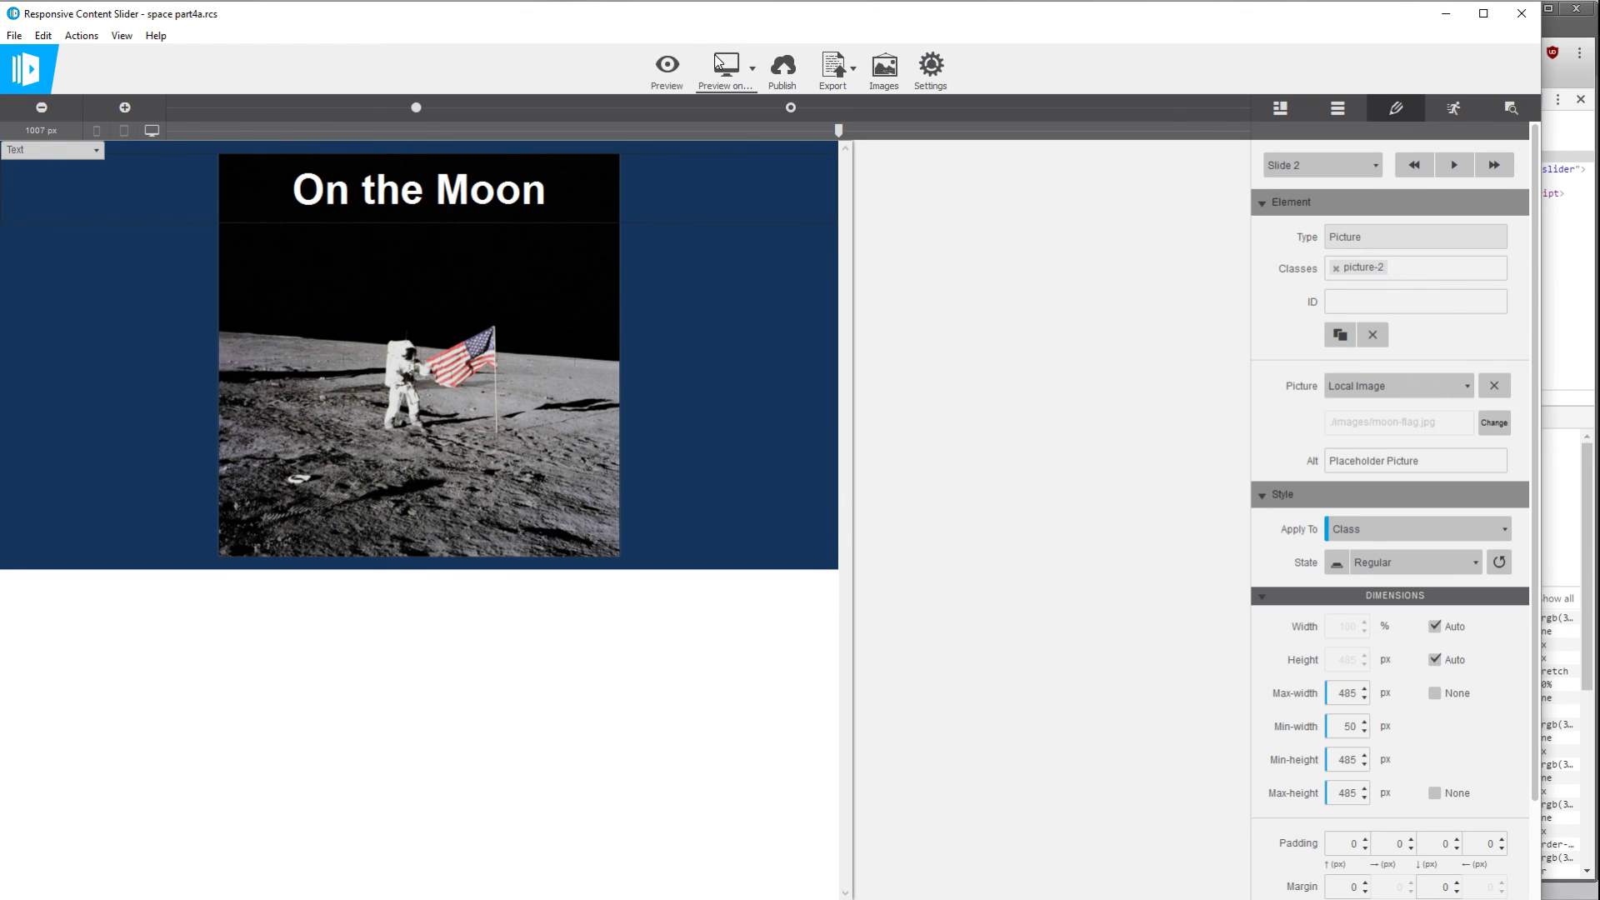
pyautogui.click(727, 71)
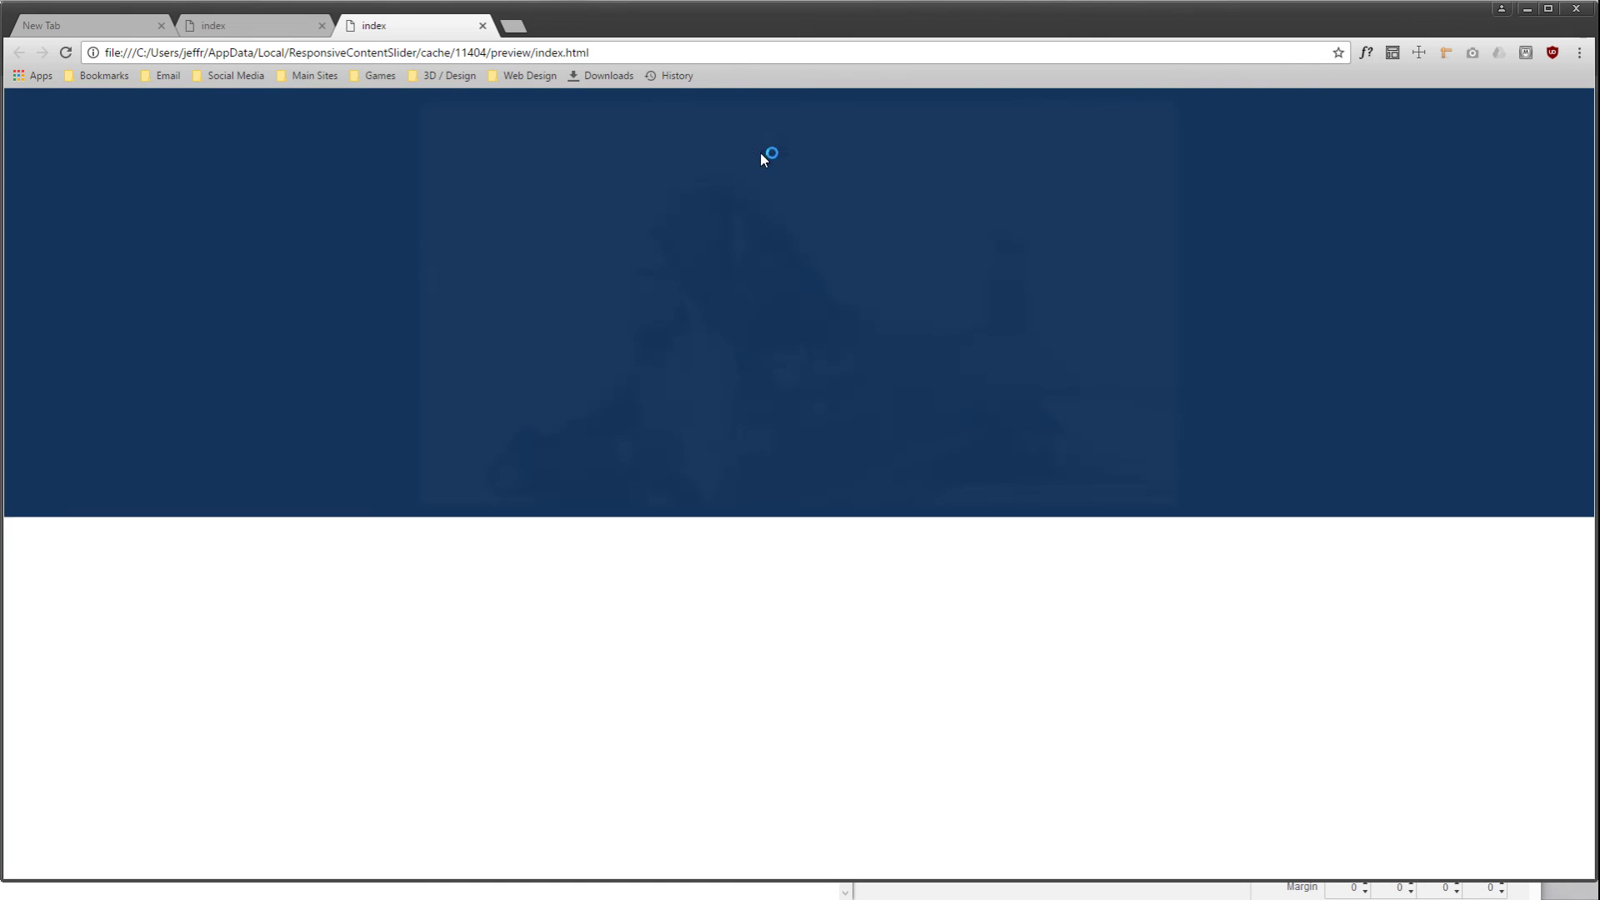
pyautogui.hotkey('ctrl', 'shift', 'i')
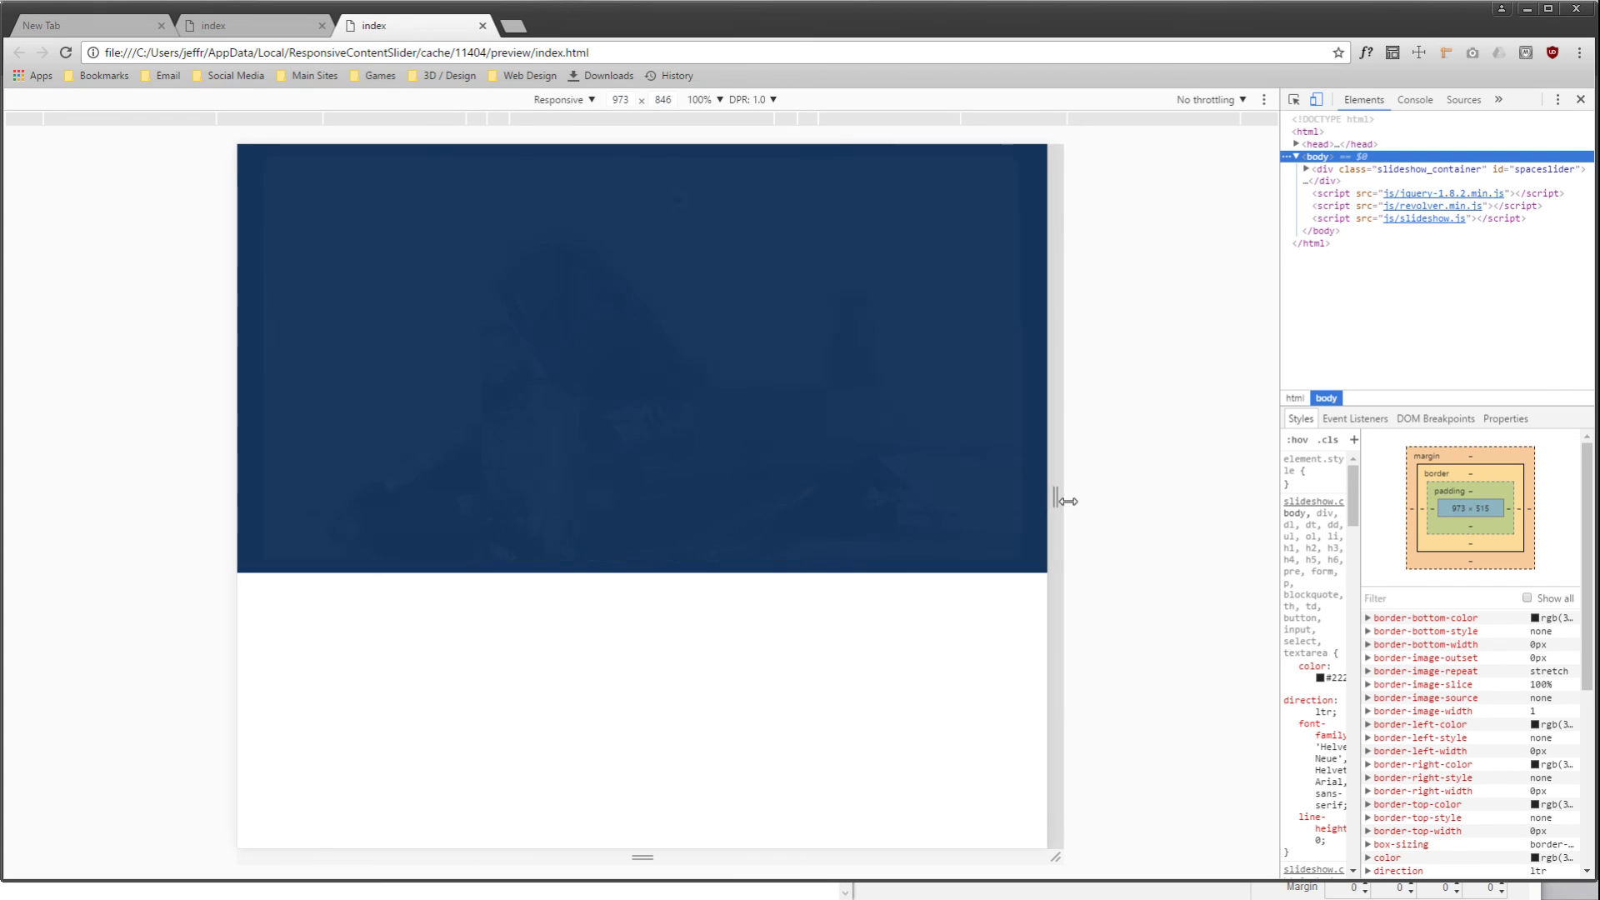
pyautogui.moveTo(1061, 500); pyautogui.dragTo(950, 497)
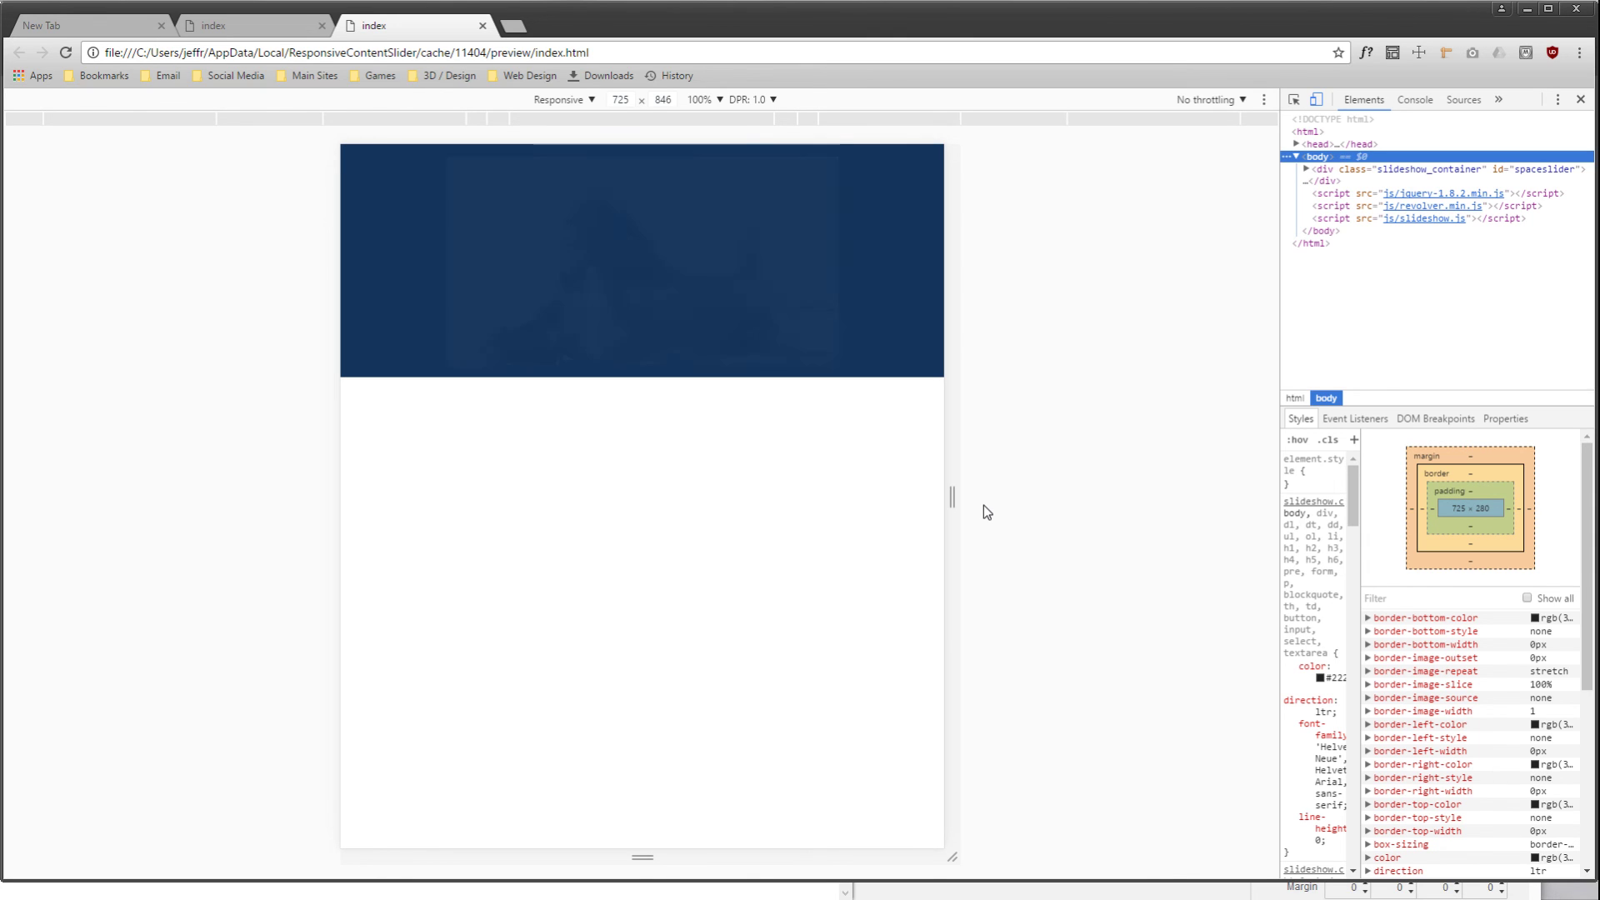
pyautogui.moveTo(952, 495)
pyautogui.mouseDown()
pyautogui.moveTo(900, 495)
pyautogui.moveTo(945, 497)
pyautogui.mouseUp()
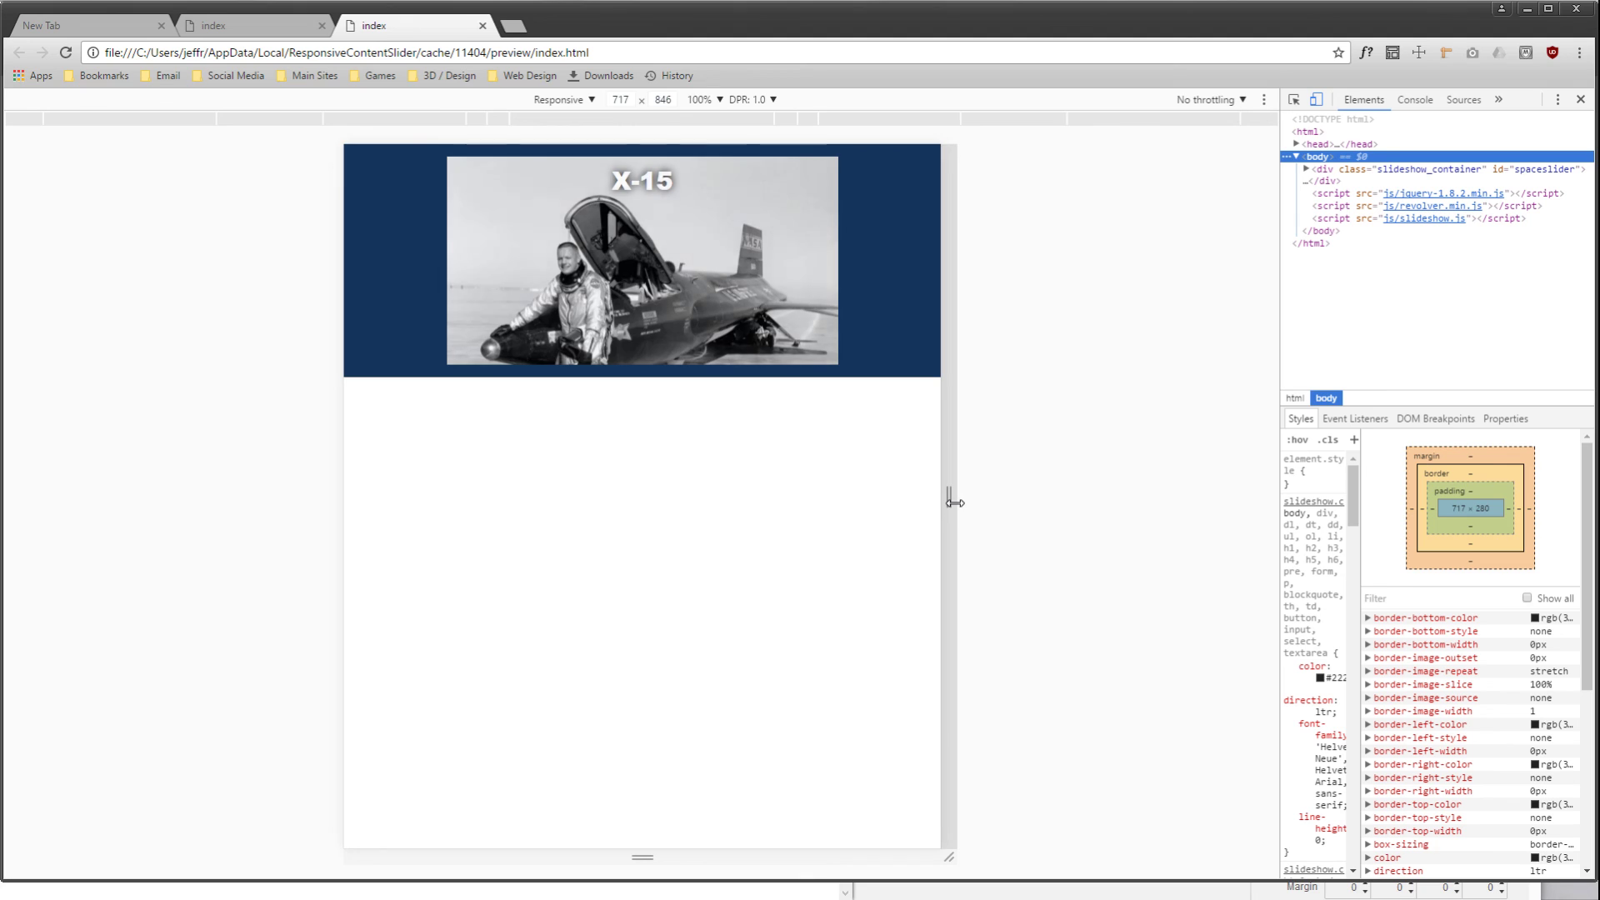
pyautogui.moveTo(949, 497); pyautogui.dragTo(803, 498)
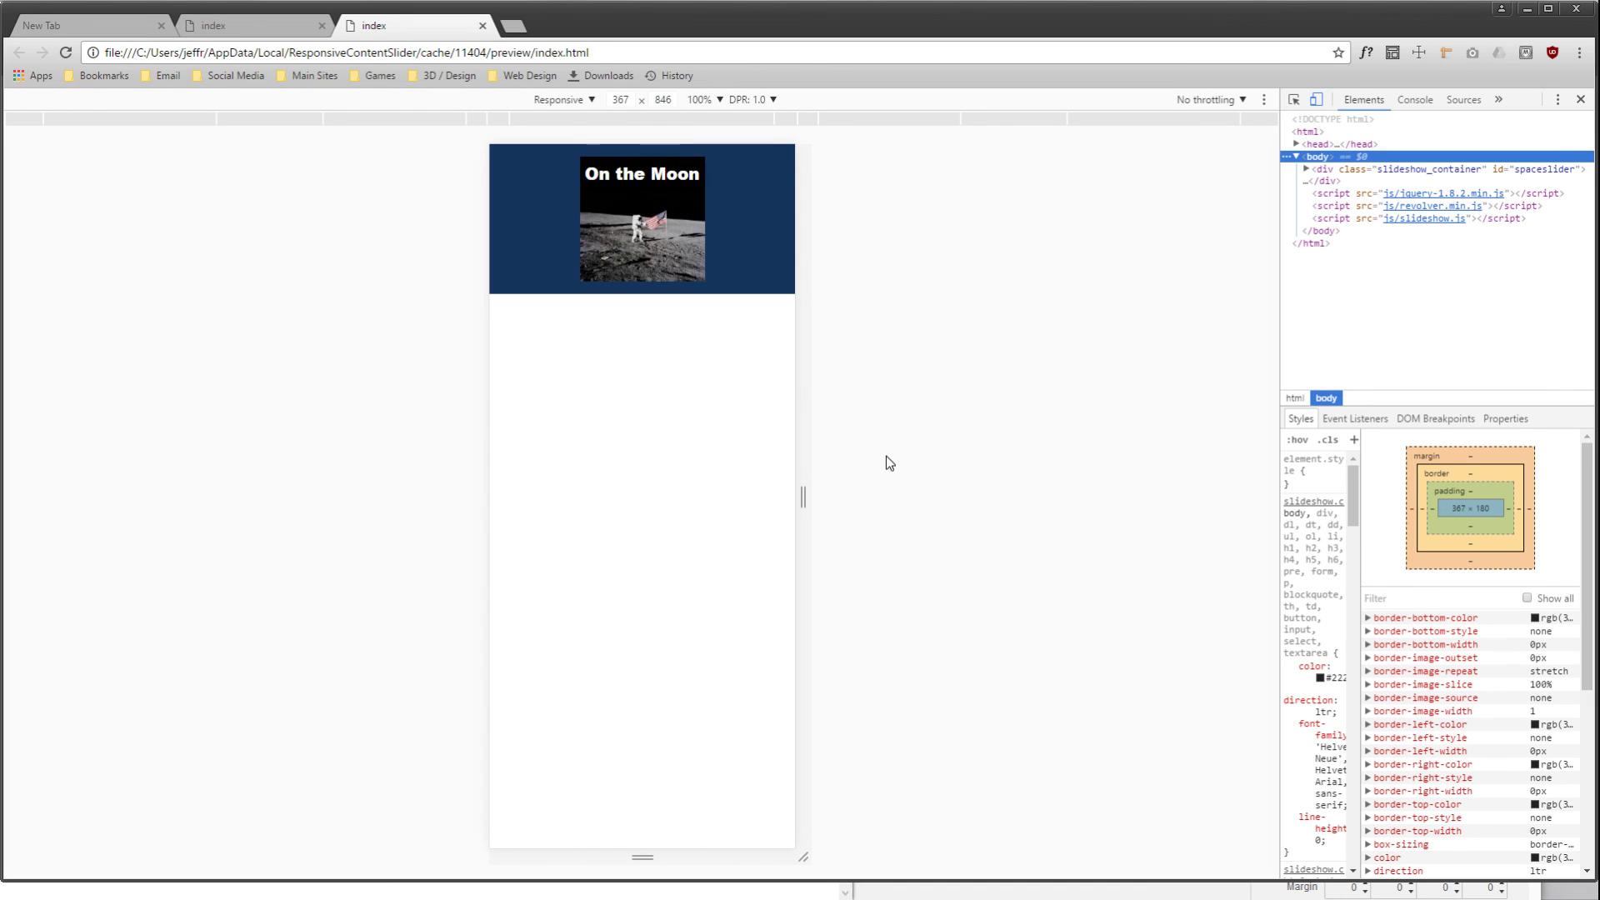
pyautogui.moveTo(801, 497); pyautogui.dragTo(814, 498)
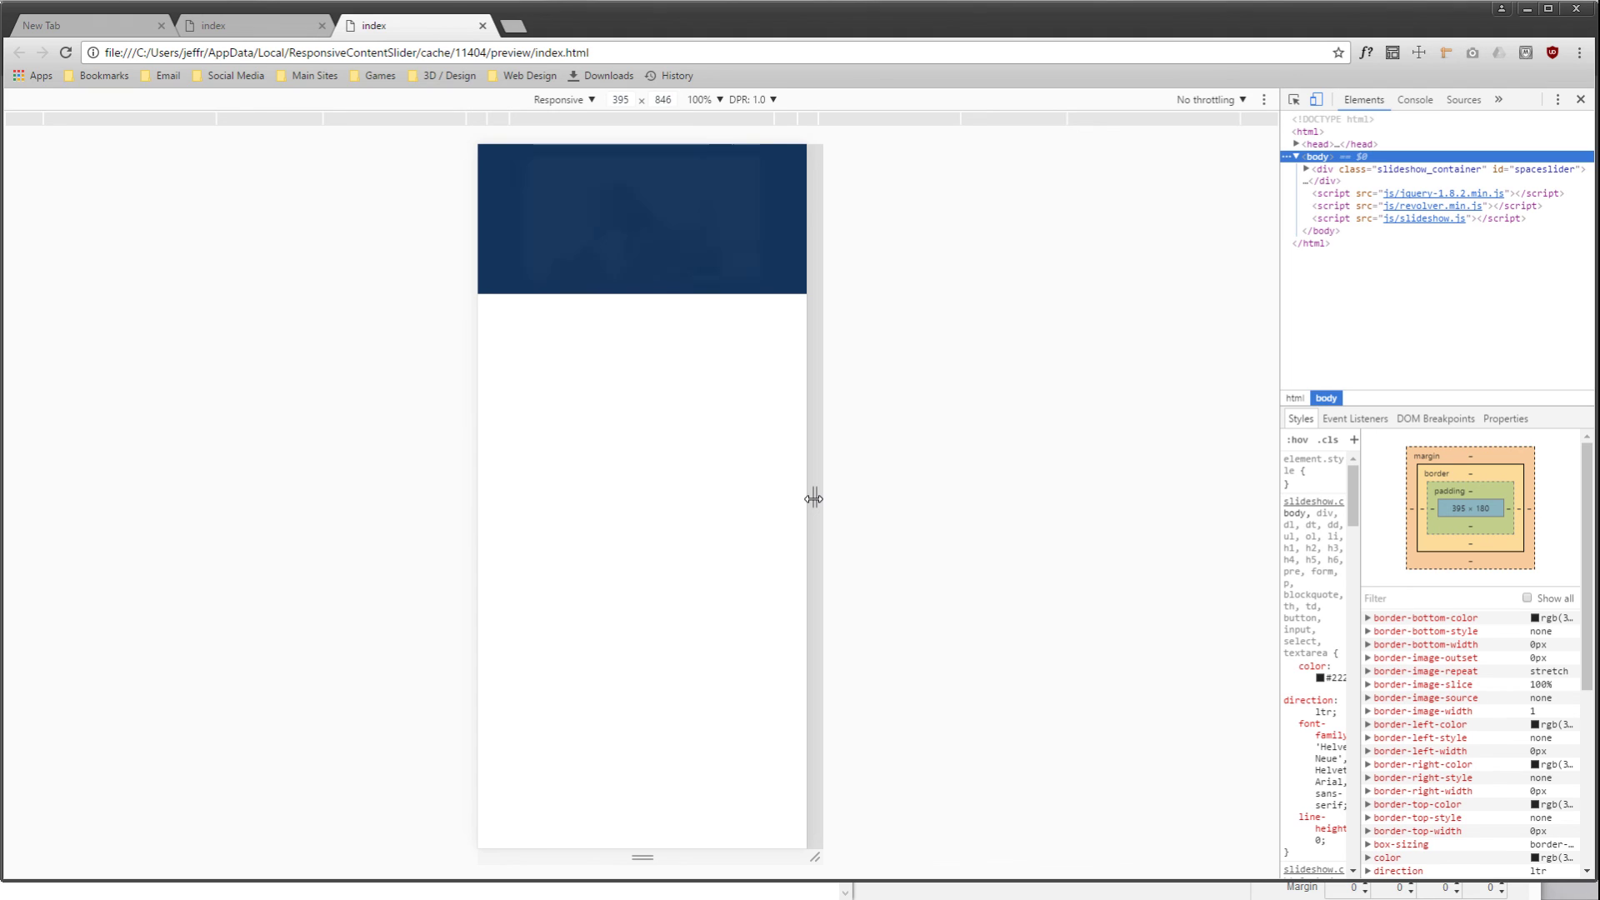
pyautogui.moveTo(813, 499); pyautogui.dragTo(1143, 503)
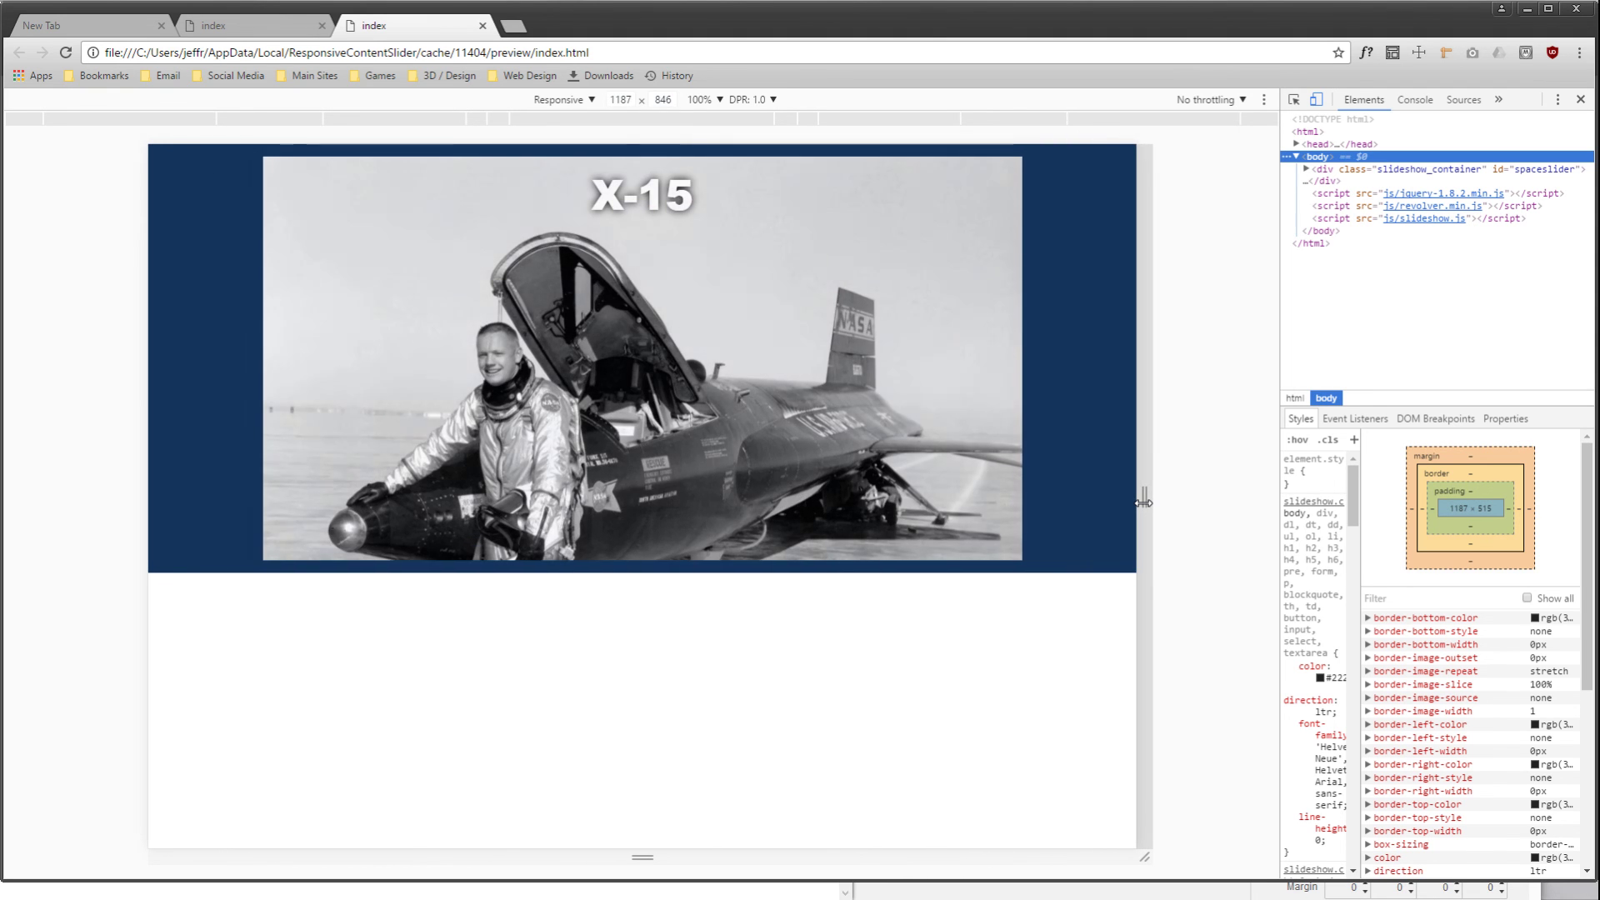